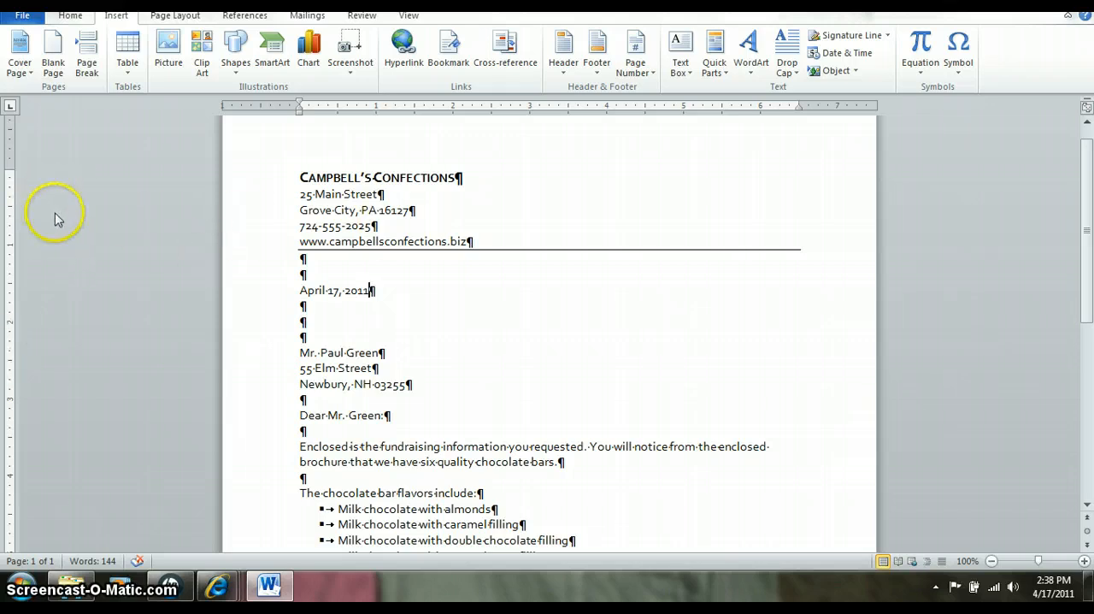
- Examine the letterhead and the font settings of the Campbell's Confections heading
{"action": "double_click", "coordinate": [468, 240]}
{"action": "left_click_drag", "start_coordinate": [472, 239], "coordinate": [301, 184]}
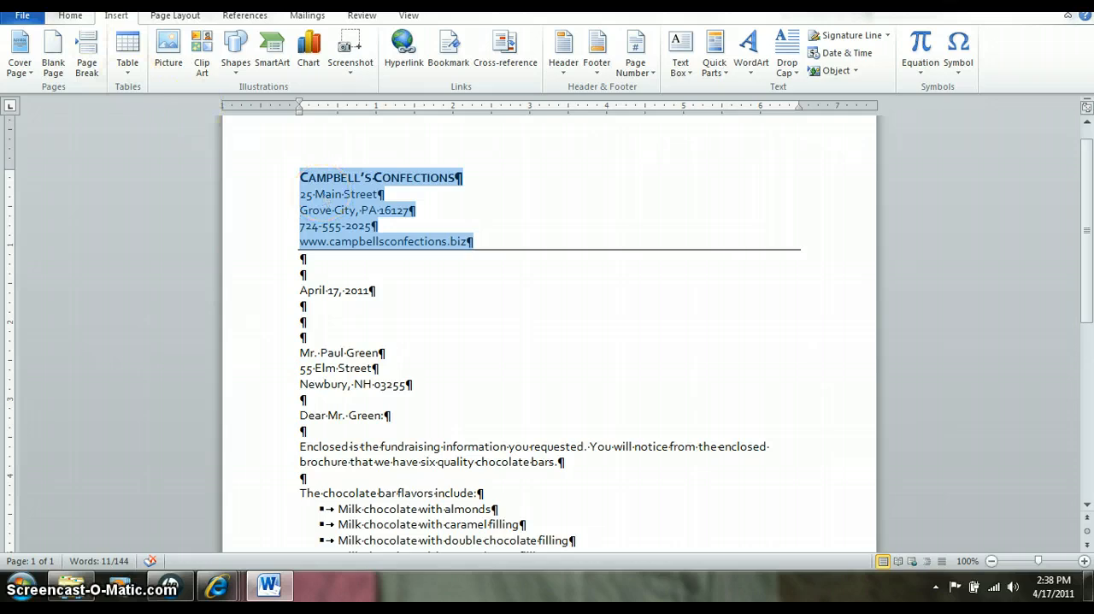
{"action": "left_click", "coordinate": [71, 16]}
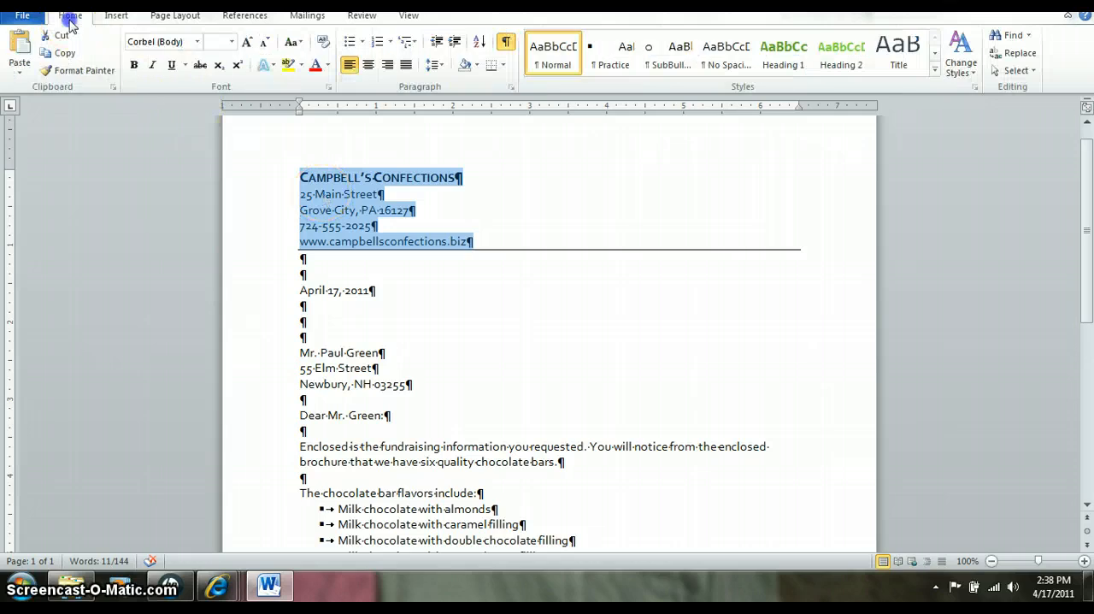
{"action": "left_click", "coordinate": [301, 178]}
{"action": "left_click_drag", "start_coordinate": [300, 177], "coordinate": [415, 175]}
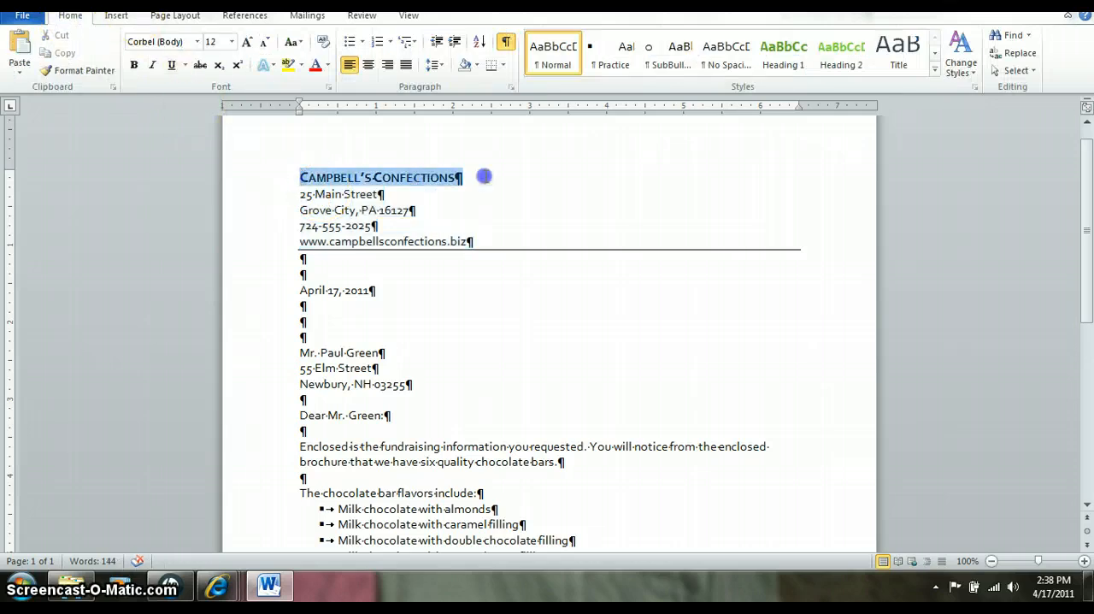
{"action": "right_click", "coordinate": [422, 175]}
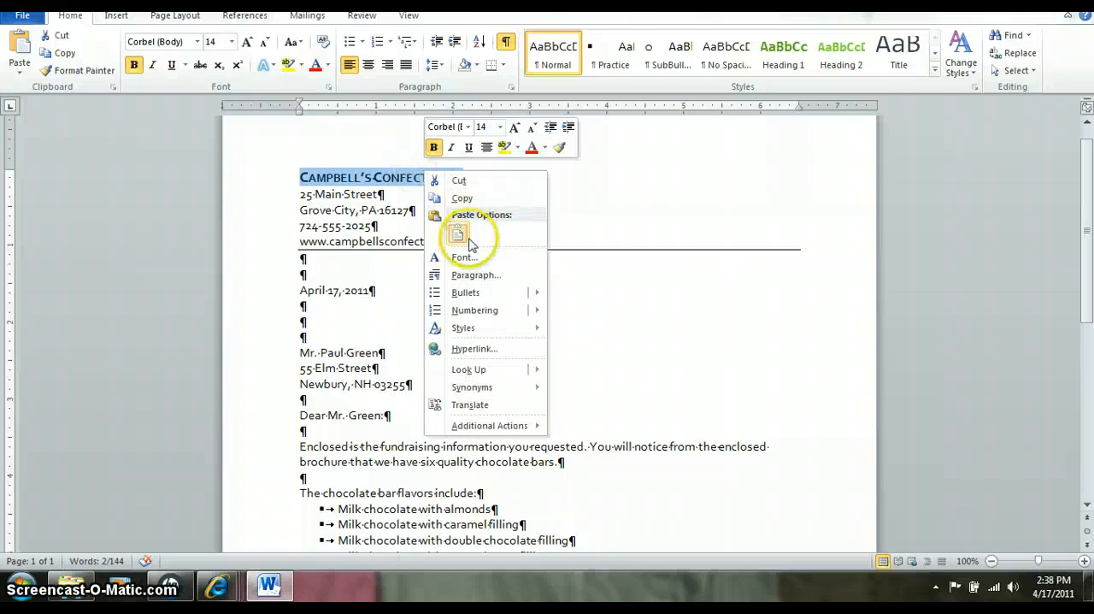
{"action": "left_click", "coordinate": [463, 257]}
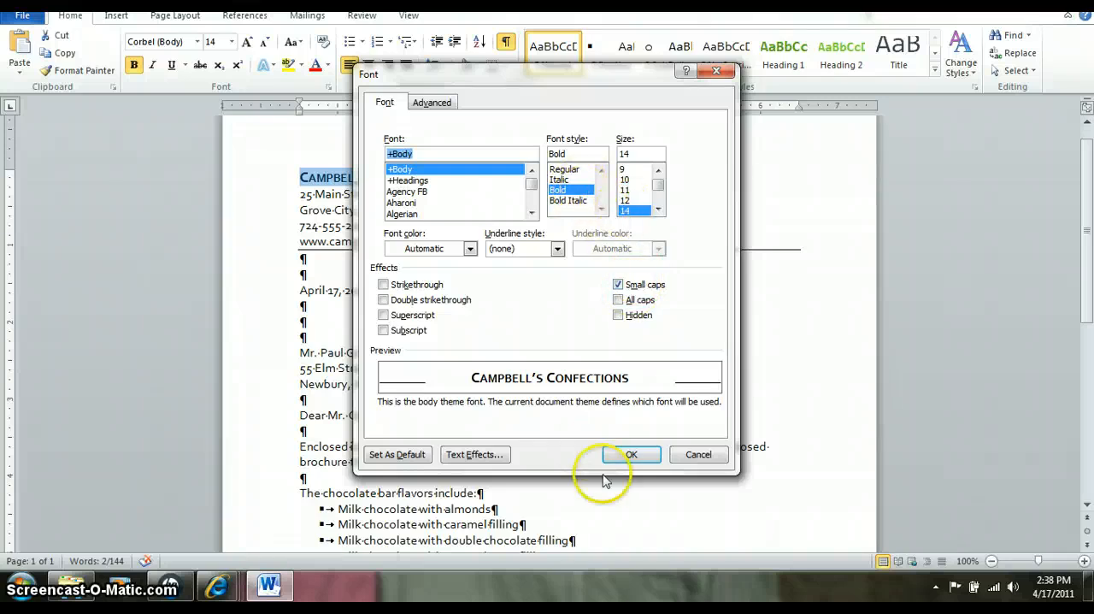
{"action": "left_click", "coordinate": [629, 454]}
- Check the line and paragraph spacing settings of the four contact lines below the company name
{"action": "left_click_drag", "start_coordinate": [300, 195], "coordinate": [473, 240]}
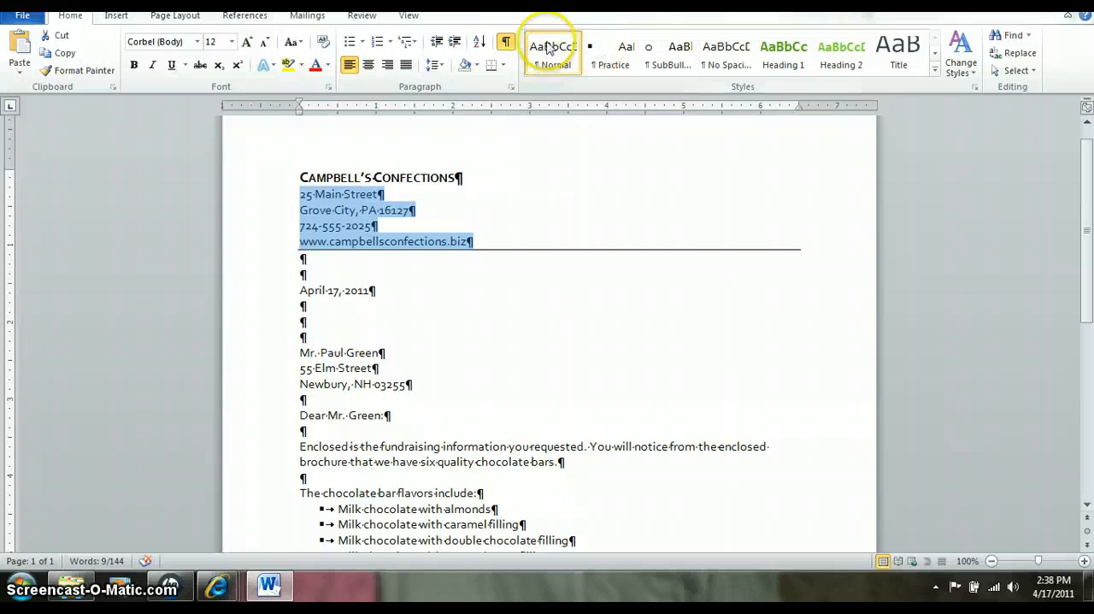
{"action": "left_click", "coordinate": [436, 67]}
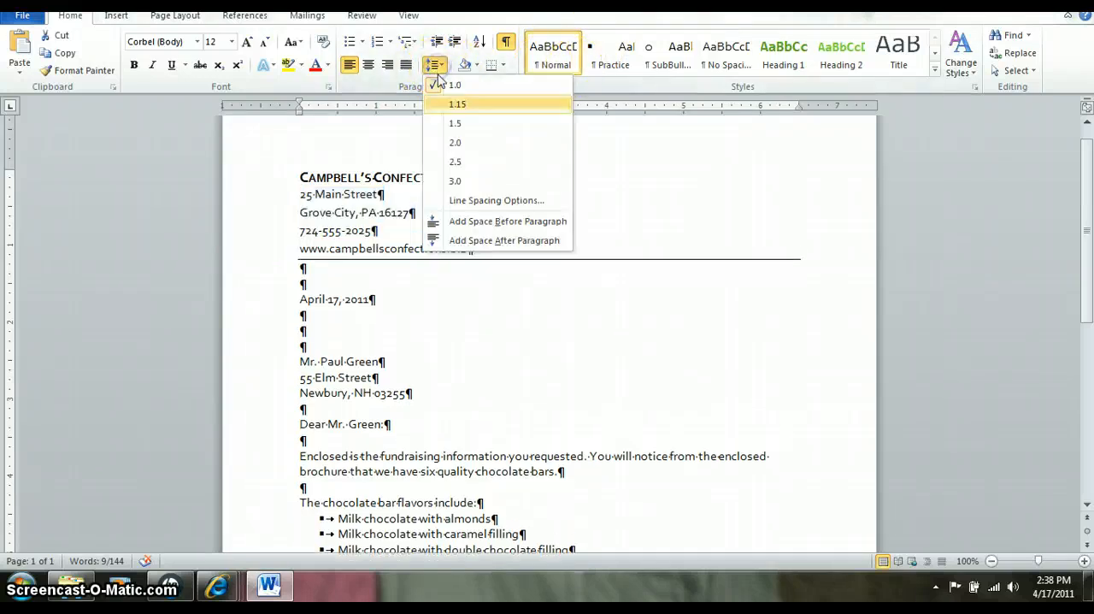
{"action": "left_click", "coordinate": [483, 200]}
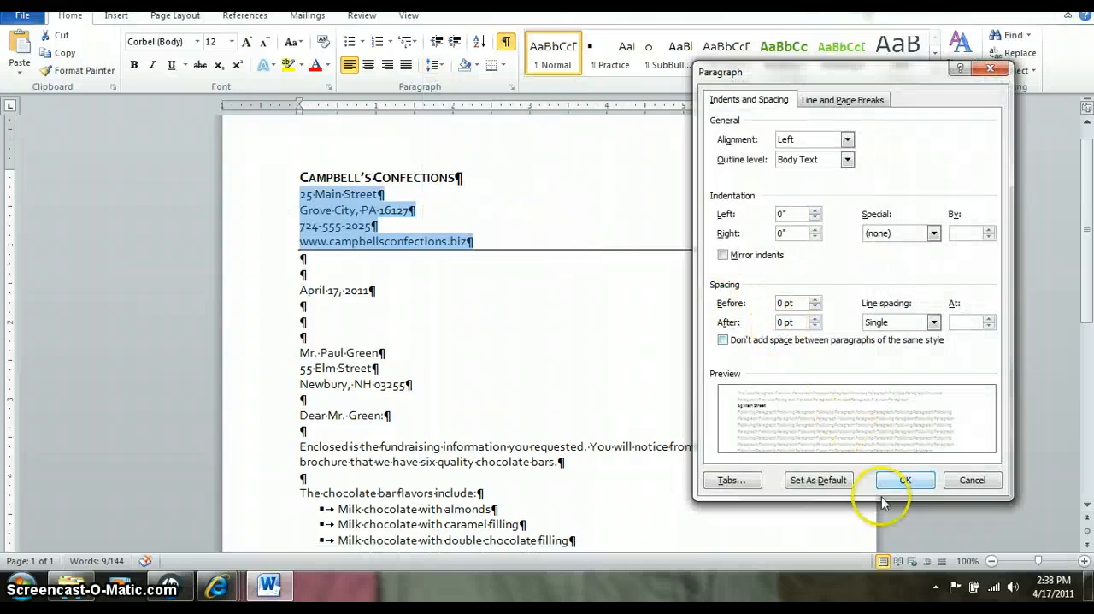
{"action": "left_click", "coordinate": [906, 480]}
- Check which paragraph border is applied to the website line of the letterhead
{"action": "left_click", "coordinate": [392, 289]}
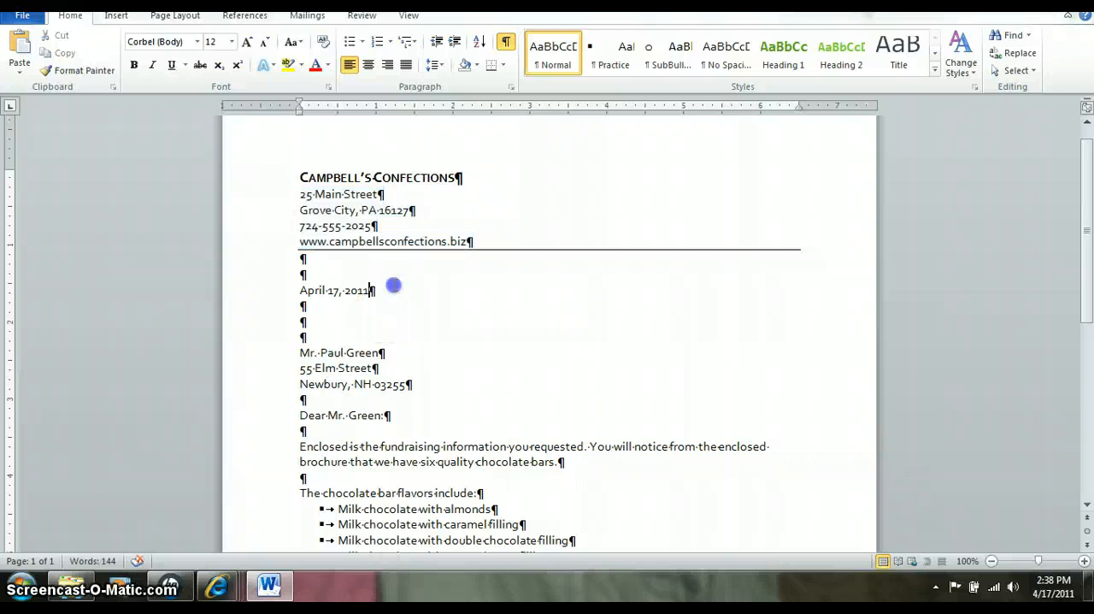
{"action": "left_click", "coordinate": [432, 242]}
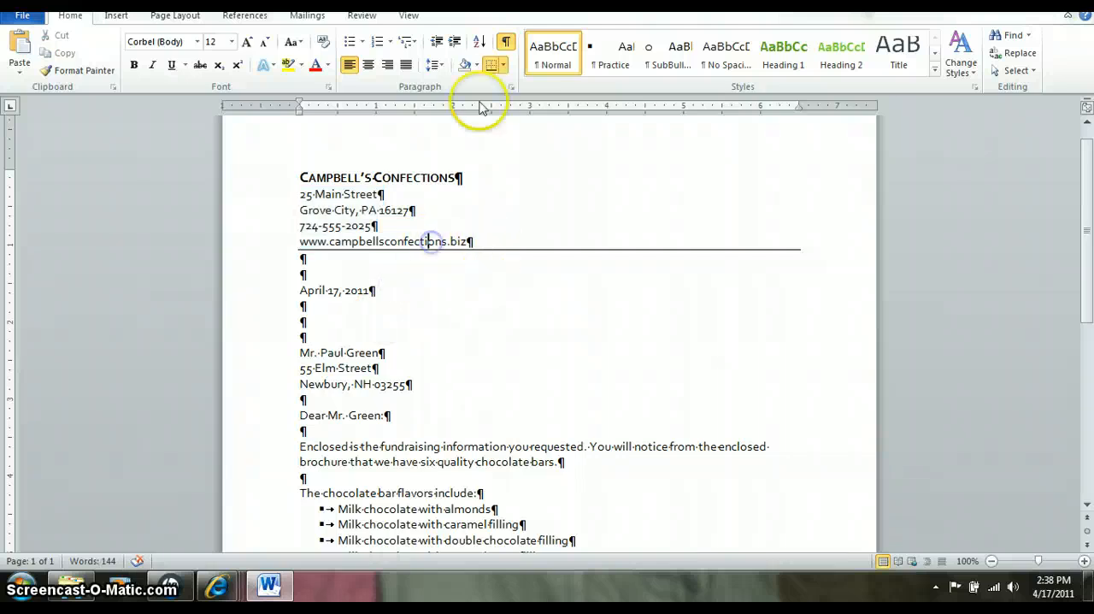
{"action": "left_click", "coordinate": [501, 66]}
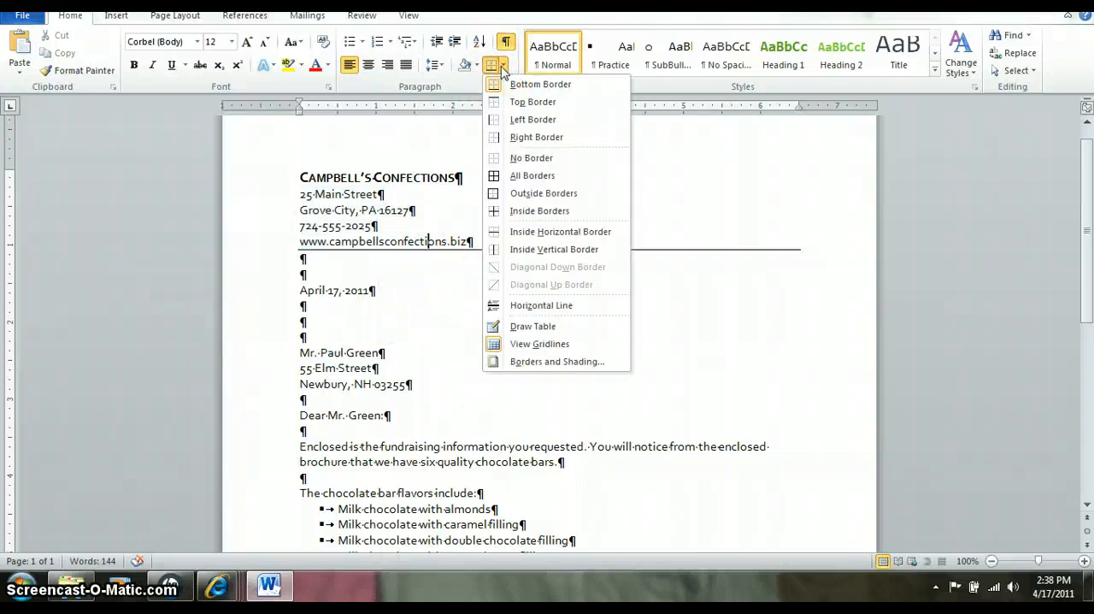
{"action": "left_click", "coordinate": [440, 298]}
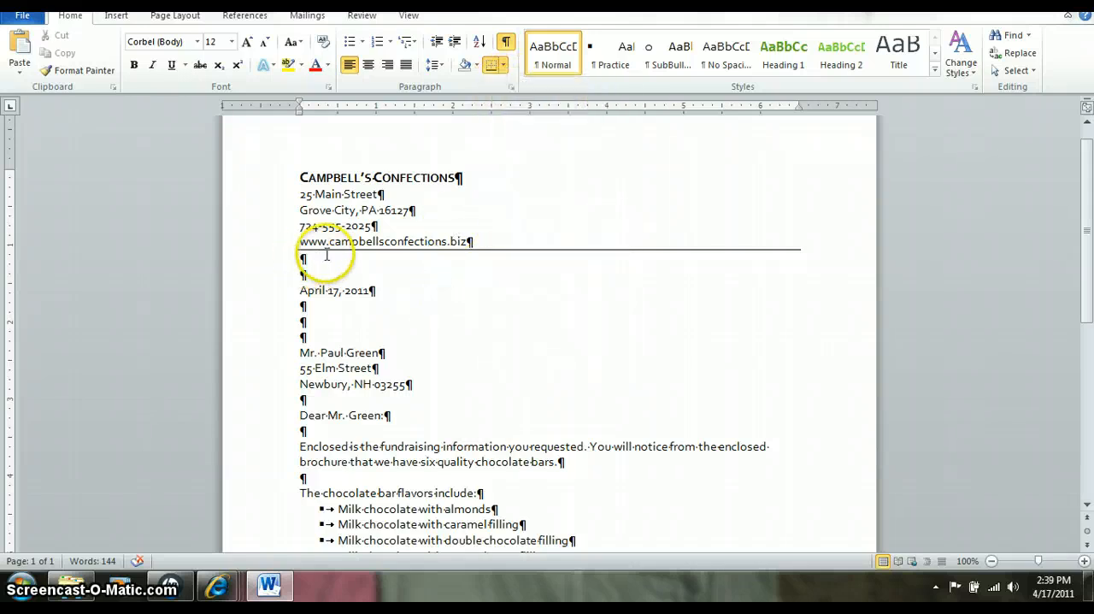
- Review the available formats and automatic update option for the letter's date, leaving the date unchanged
{"action": "left_click", "coordinate": [308, 291]}
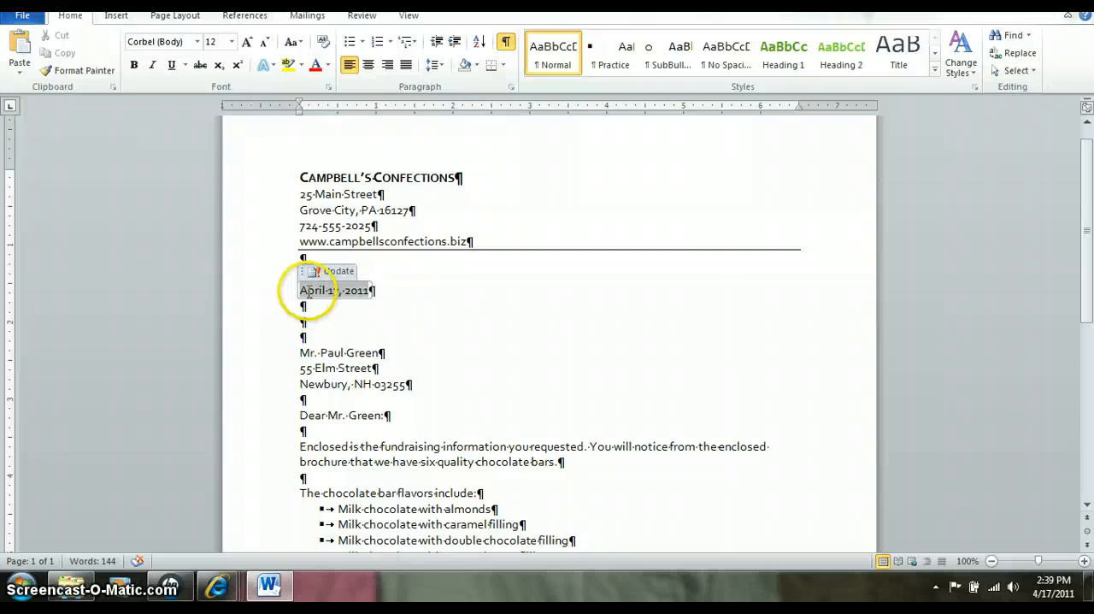
{"action": "left_click", "coordinate": [118, 16]}
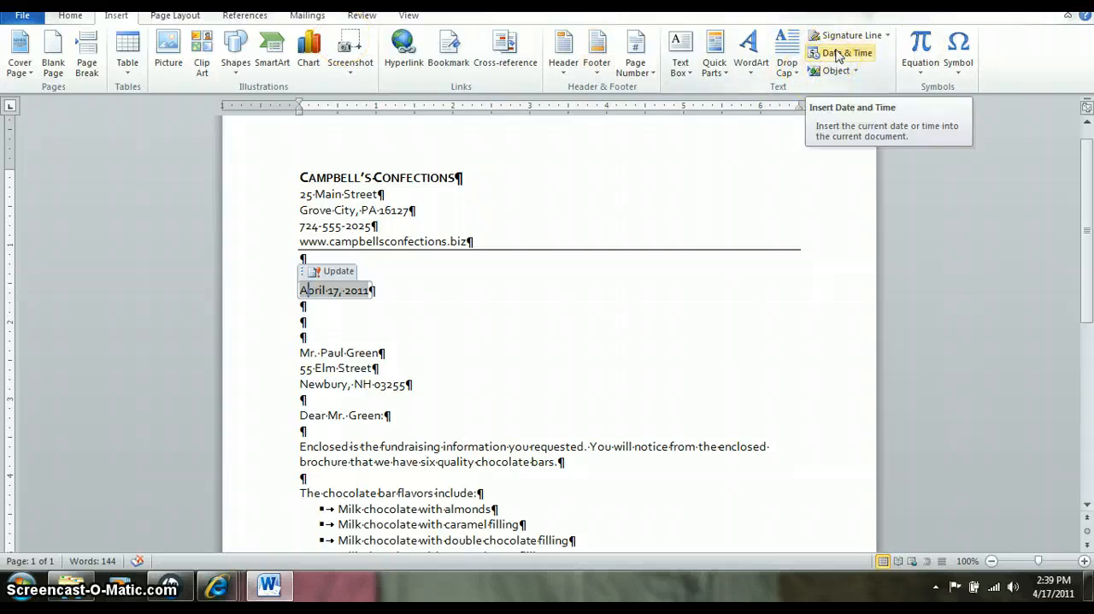
{"action": "left_click", "coordinate": [838, 55]}
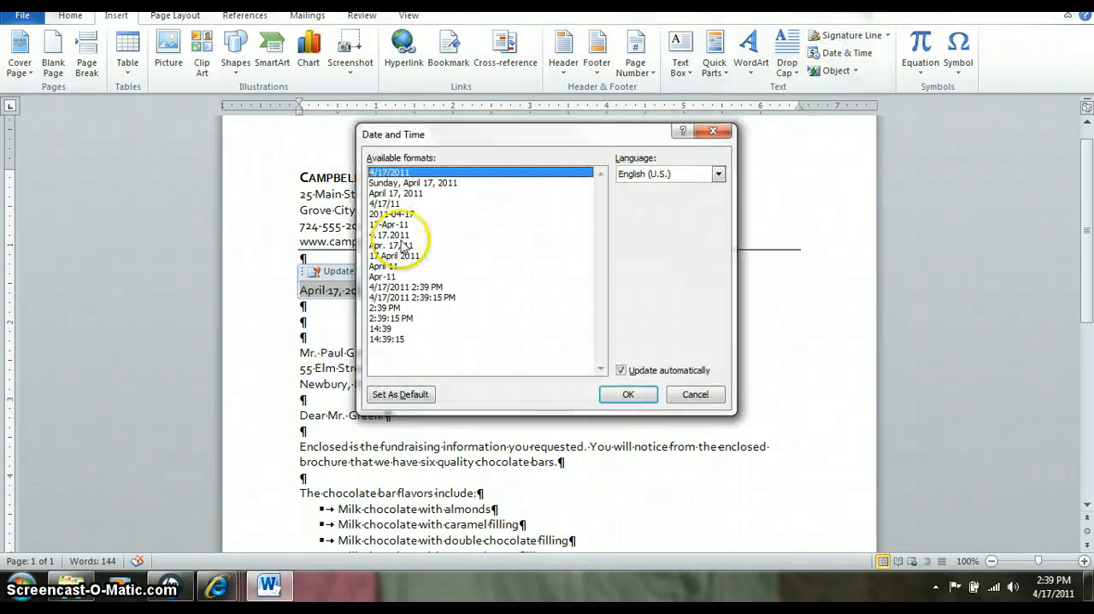
{"action": "left_click", "coordinate": [384, 195]}
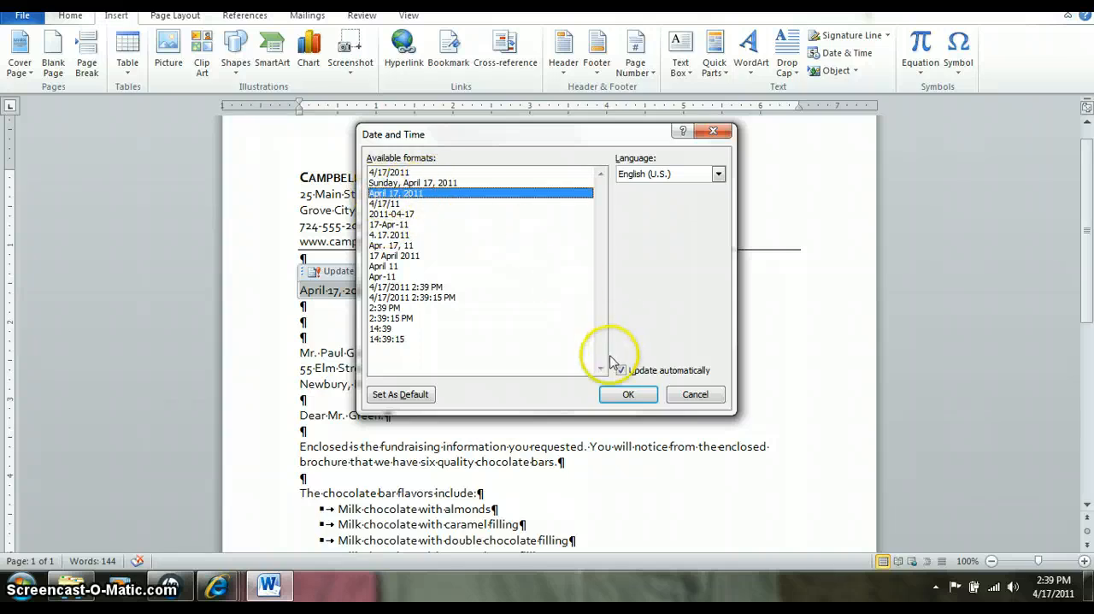
{"action": "left_click", "coordinate": [691, 392]}
{"action": "left_click", "coordinate": [405, 337]}
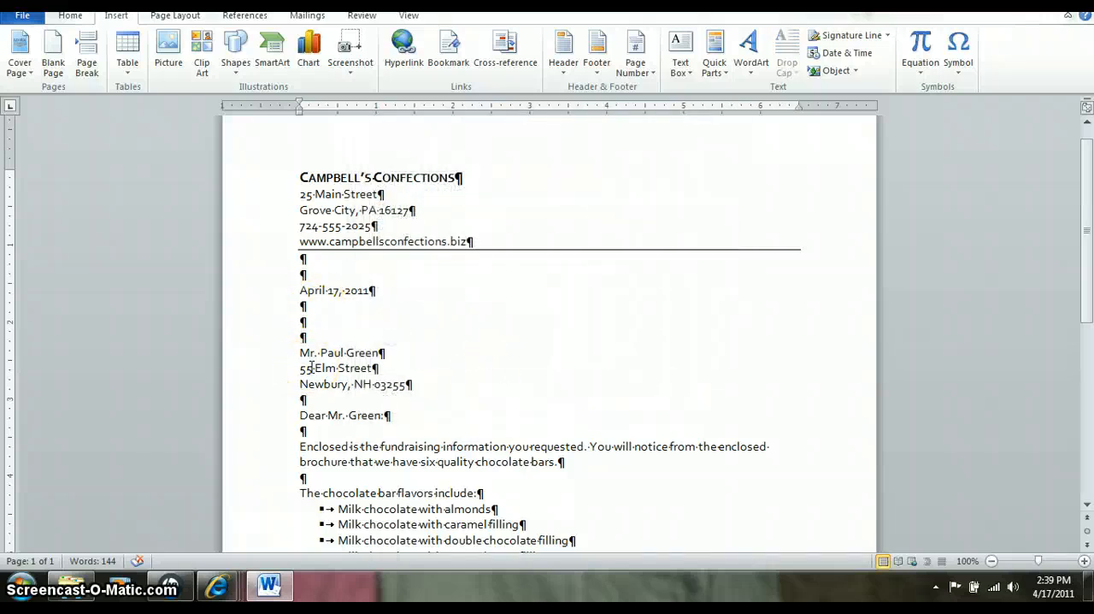
- Start a Letters mail merge for this document and begin a new recipient address list
{"action": "left_click", "coordinate": [410, 386]}
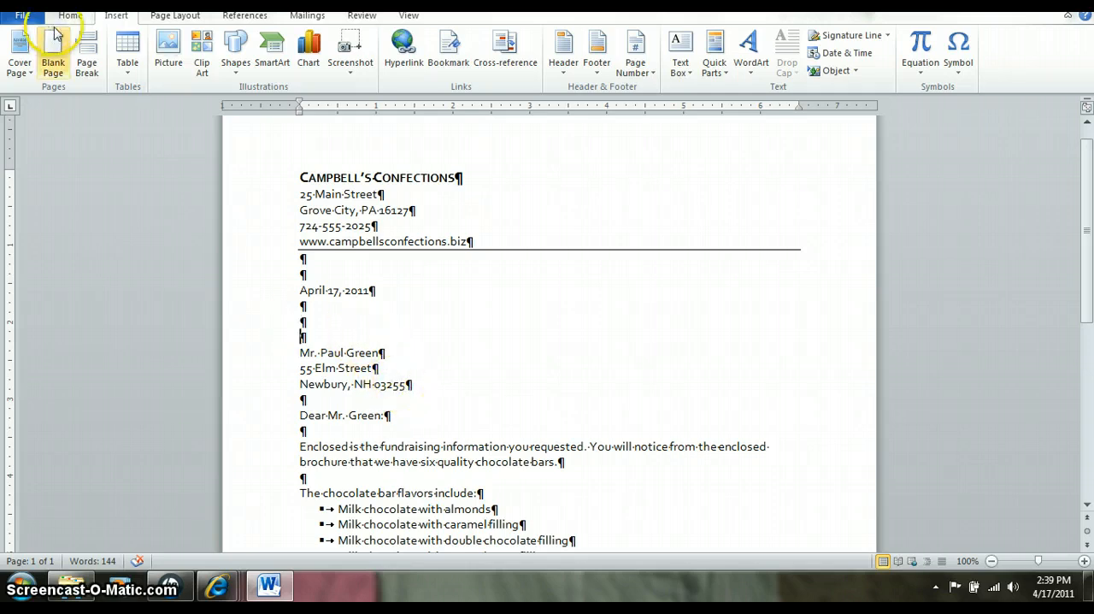
{"action": "left_click", "coordinate": [305, 17]}
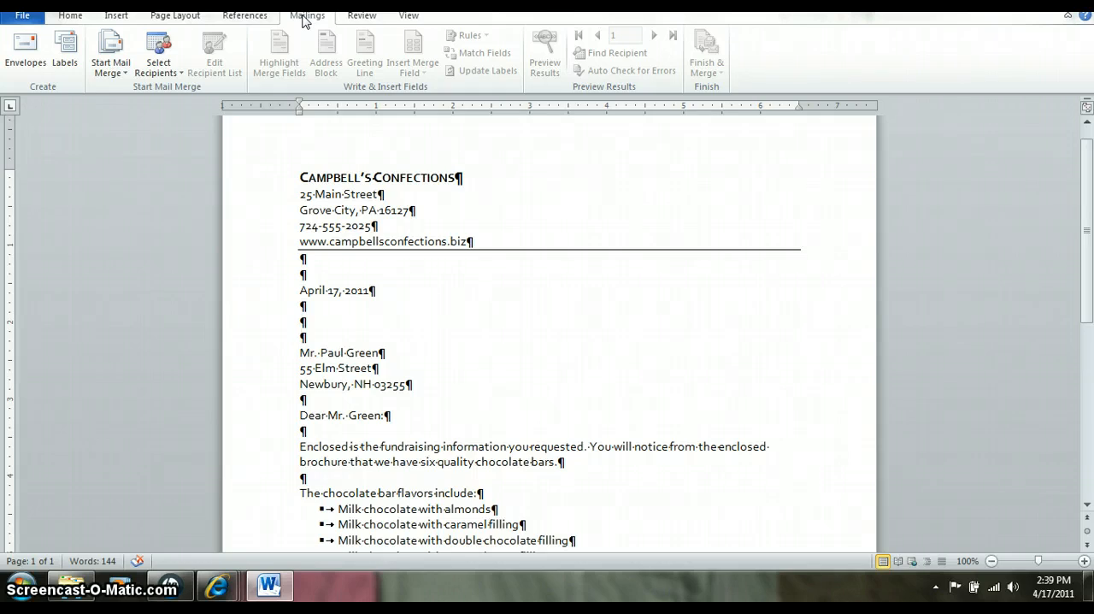
{"action": "left_click", "coordinate": [124, 72]}
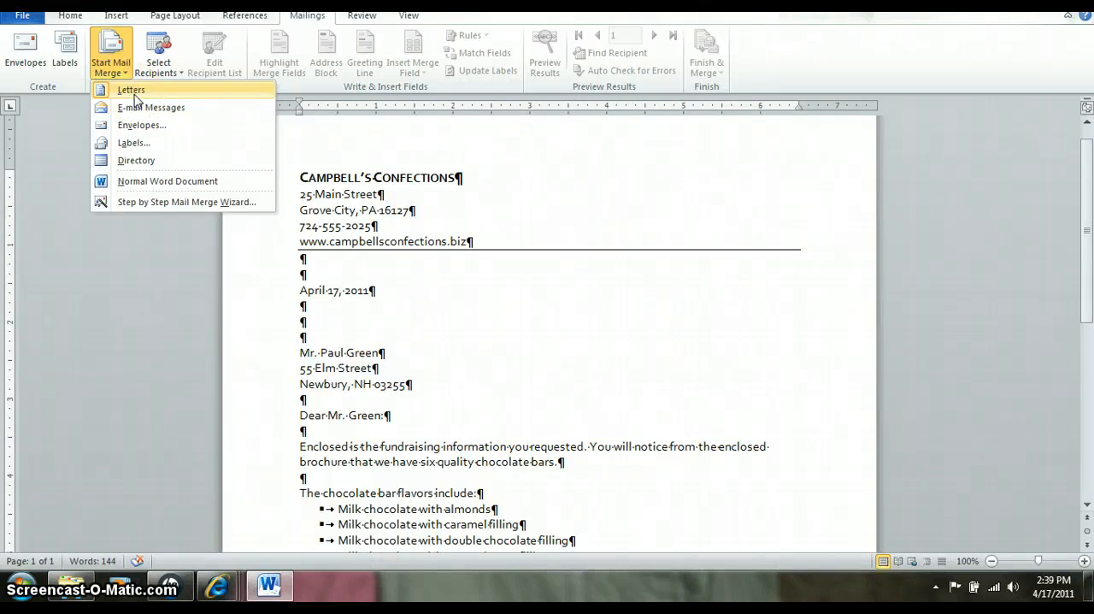
{"action": "left_click", "coordinate": [134, 94]}
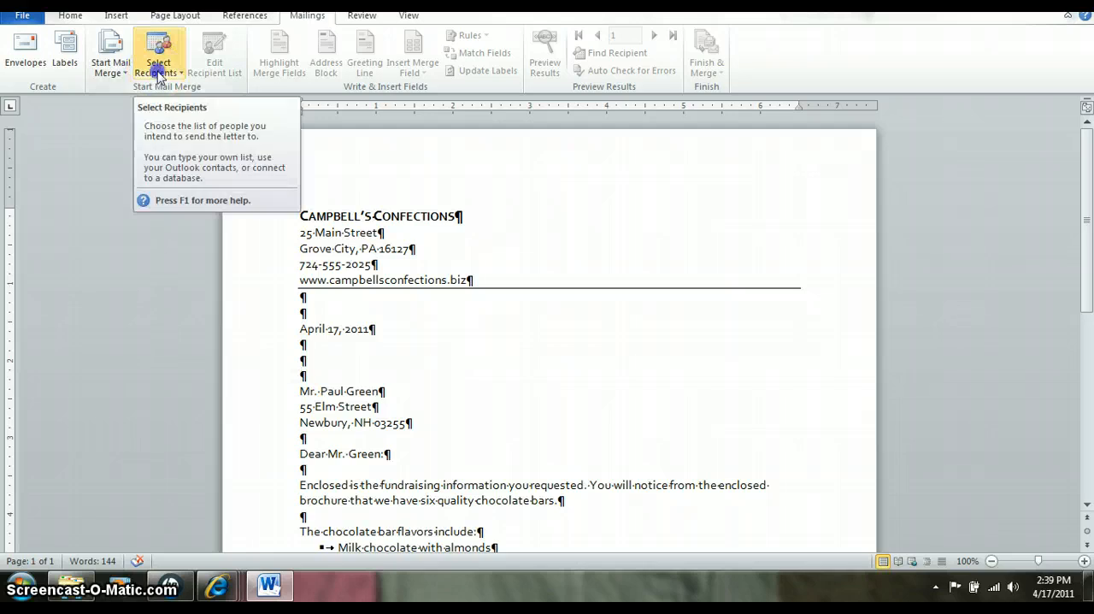
{"action": "left_click", "coordinate": [158, 75]}
{"action": "left_click", "coordinate": [168, 92]}
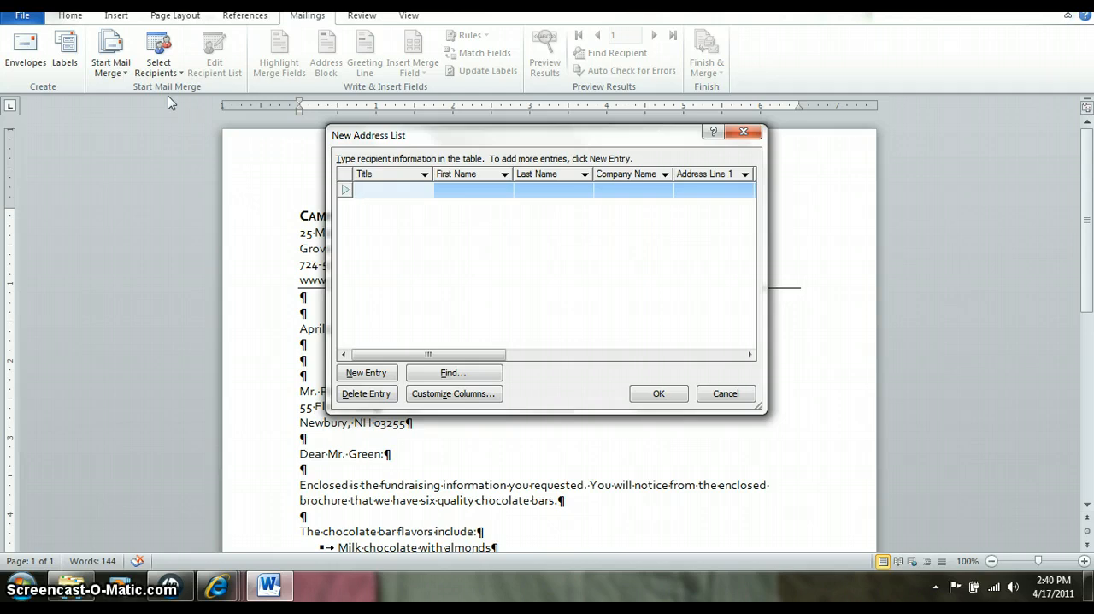
- Customize the address list columns by deleting the Address Line 2 and Country or Region fields
{"action": "left_click", "coordinate": [443, 395]}
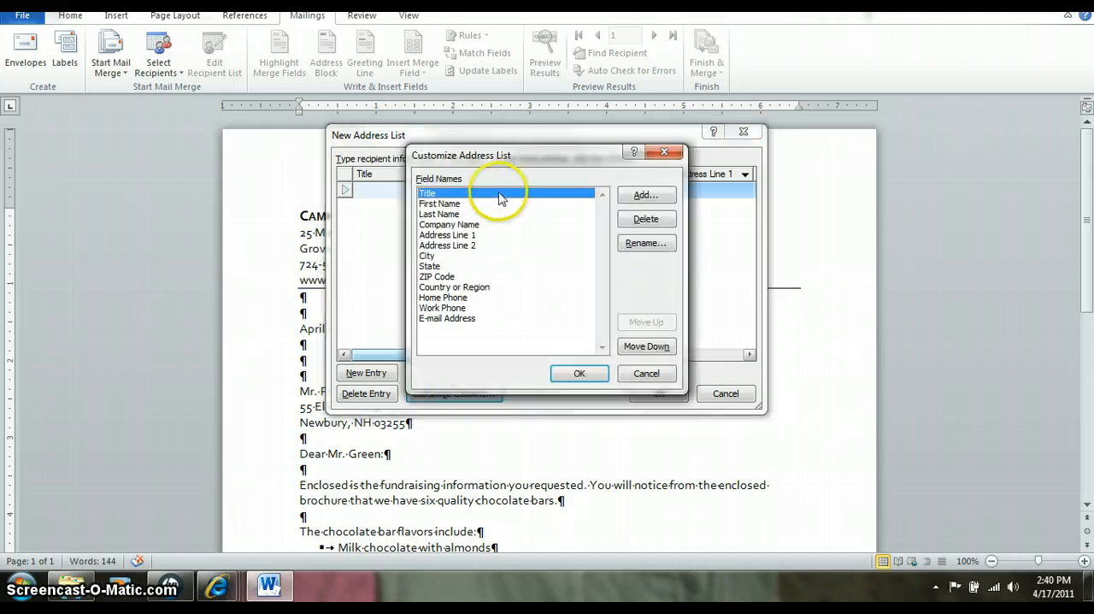
{"action": "left_click", "coordinate": [459, 246]}
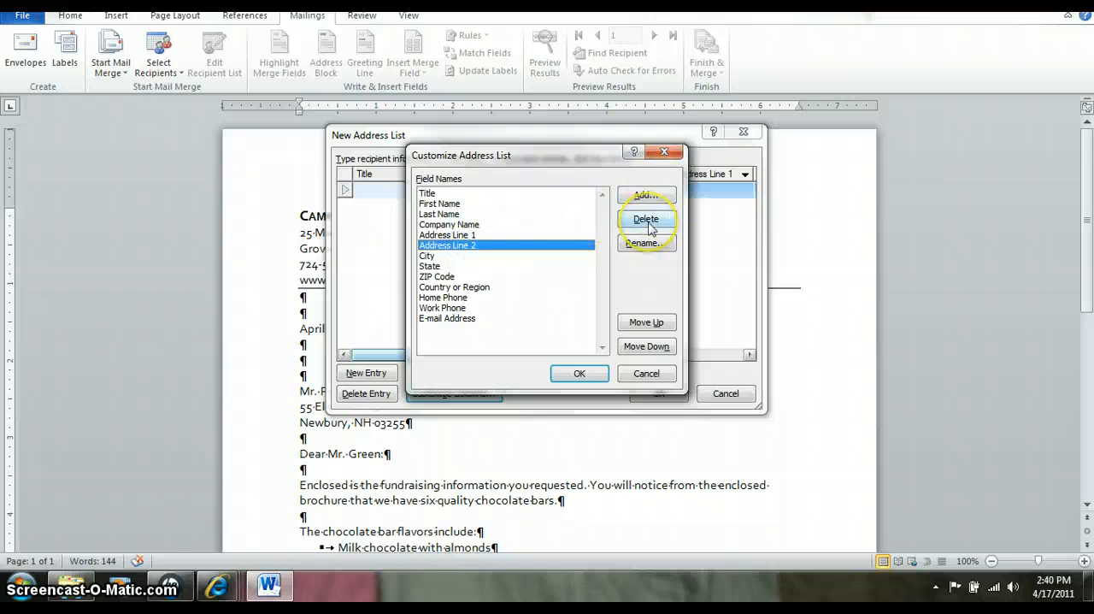
{"action": "left_click", "coordinate": [646, 220]}
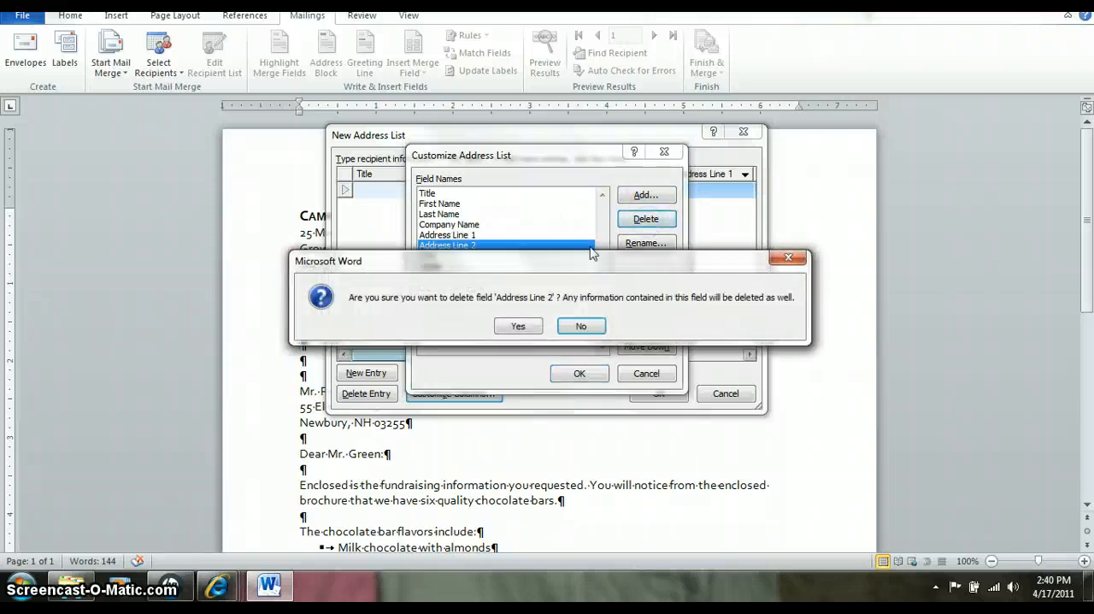
{"action": "left_click", "coordinate": [518, 326]}
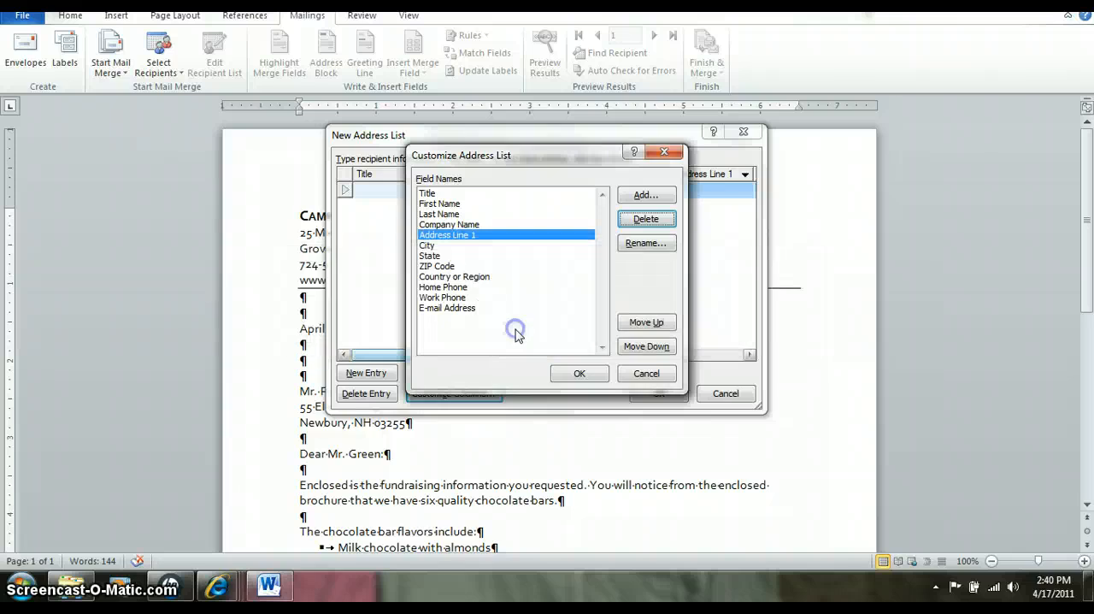
{"action": "left_click", "coordinate": [466, 276]}
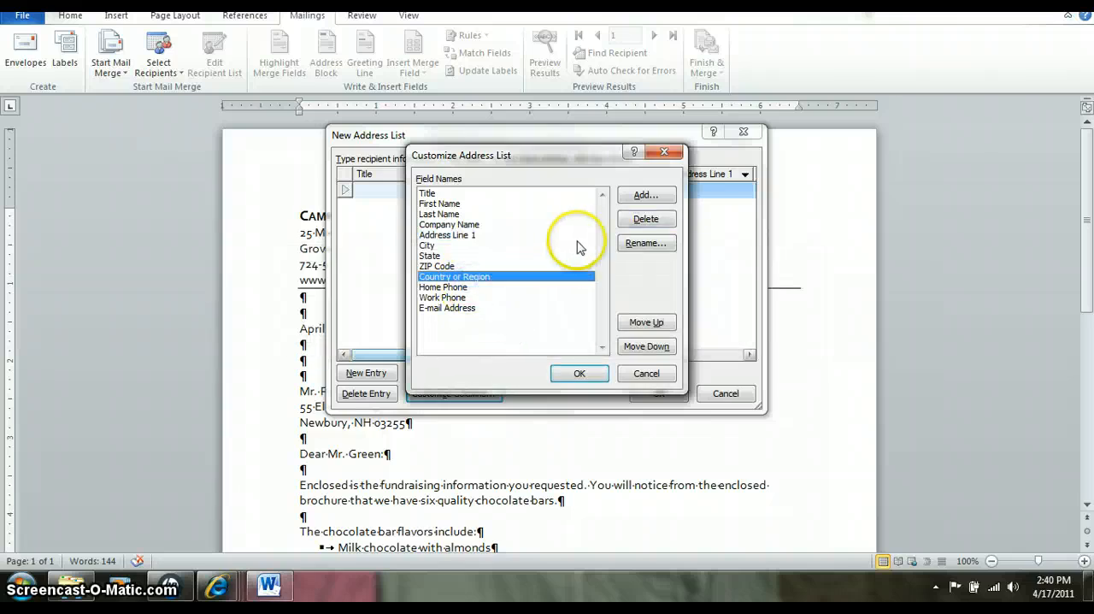
{"action": "left_click", "coordinate": [634, 220]}
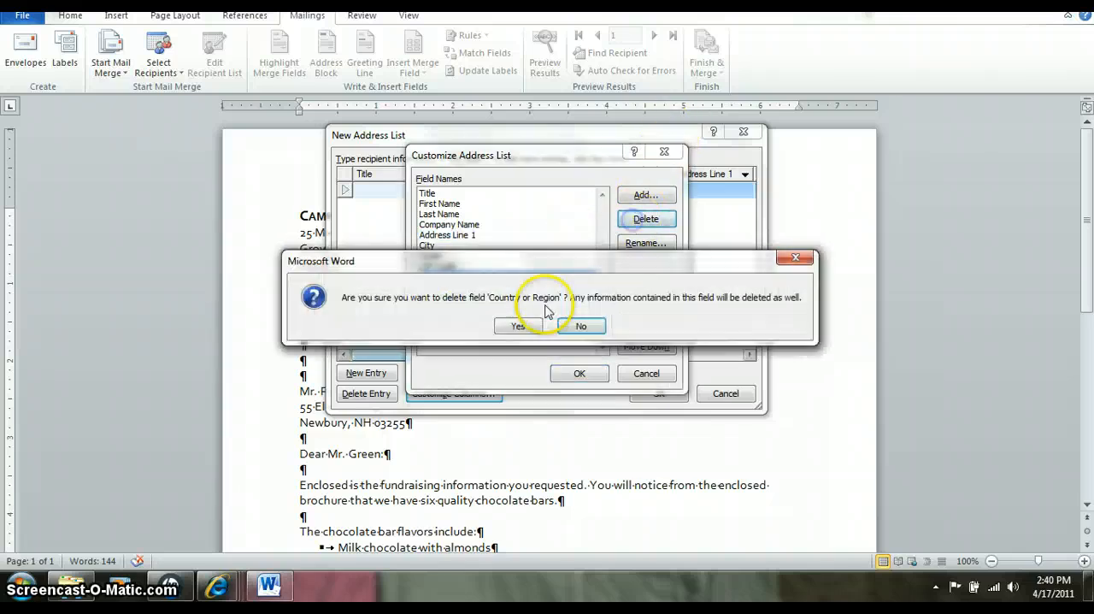
{"action": "left_click", "coordinate": [519, 326]}
- Delete the Home Phone, Work Phone and E-mail Address fields from the address list
{"action": "left_click", "coordinate": [454, 277]}
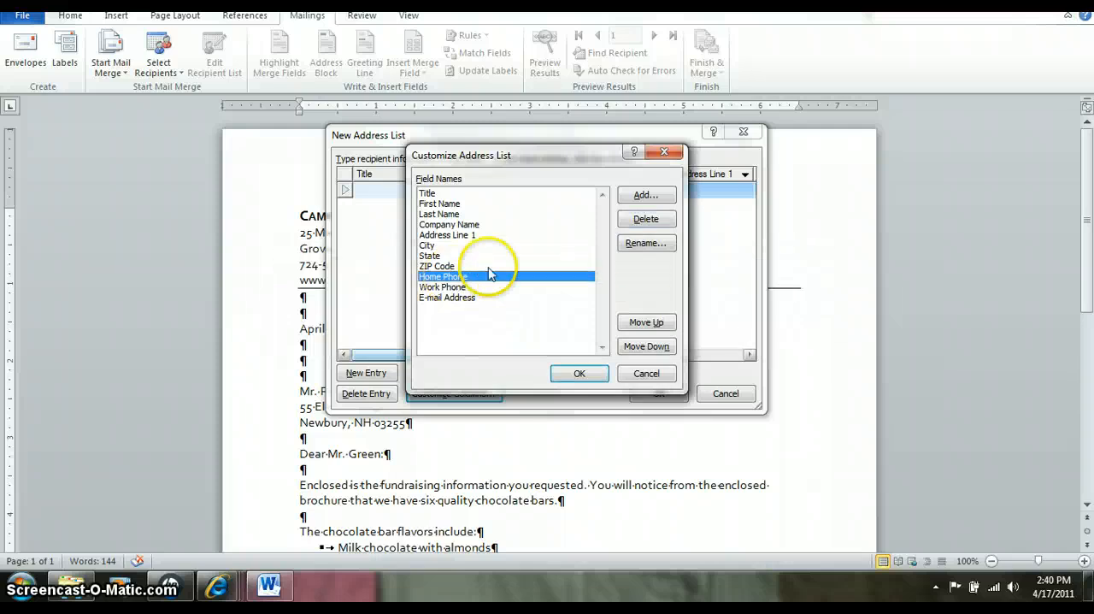
{"action": "left_click", "coordinate": [646, 219]}
{"action": "left_click", "coordinate": [536, 326]}
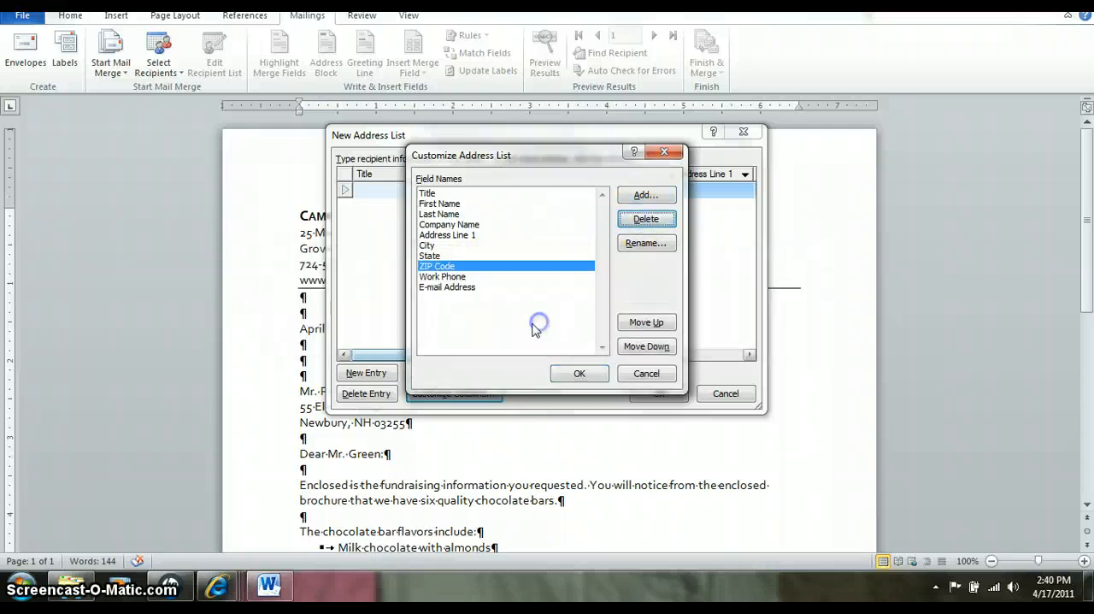
{"action": "left_click", "coordinate": [454, 276]}
{"action": "left_click", "coordinate": [647, 222]}
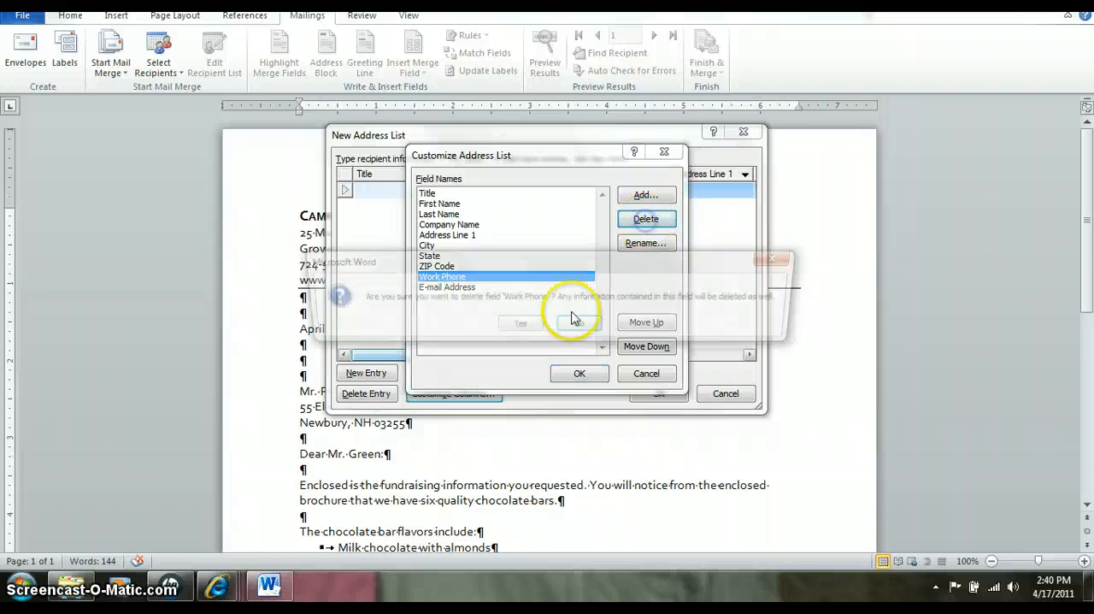
{"action": "left_click", "coordinate": [521, 326]}
{"action": "left_click", "coordinate": [445, 278]}
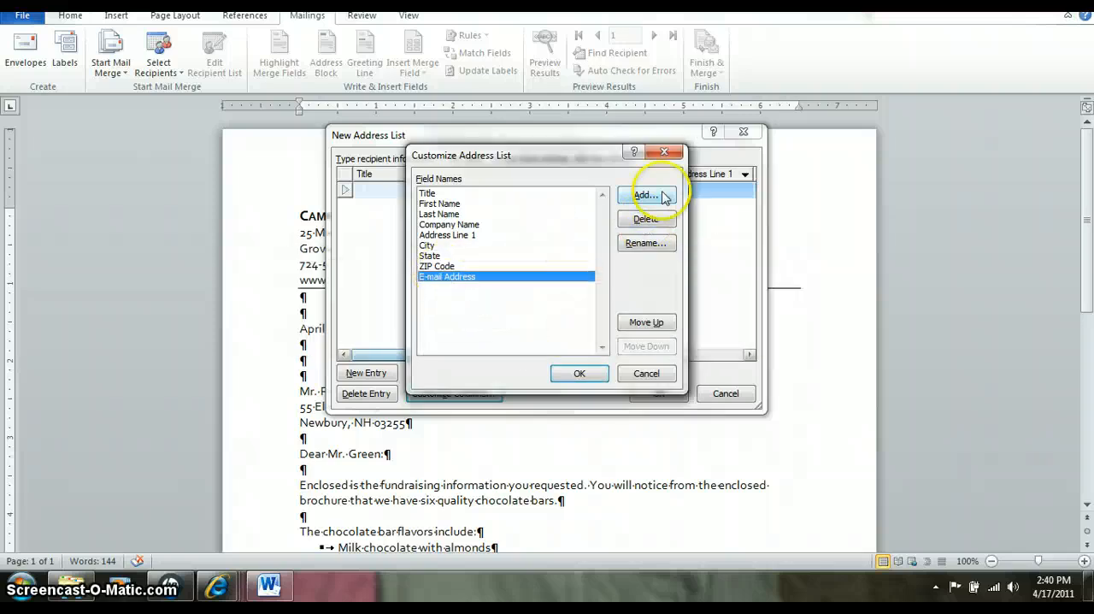
{"action": "left_click", "coordinate": [647, 219]}
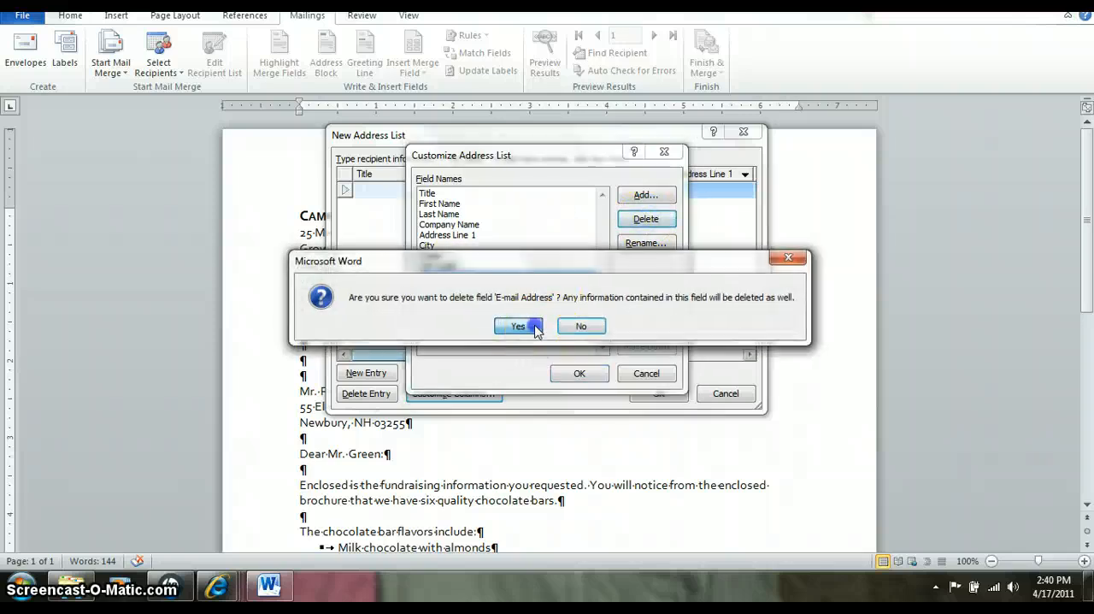
{"action": "left_click", "coordinate": [518, 326]}
- Rename the Company Name field as High School and apply the customized address list columns
{"action": "left_click", "coordinate": [450, 225]}
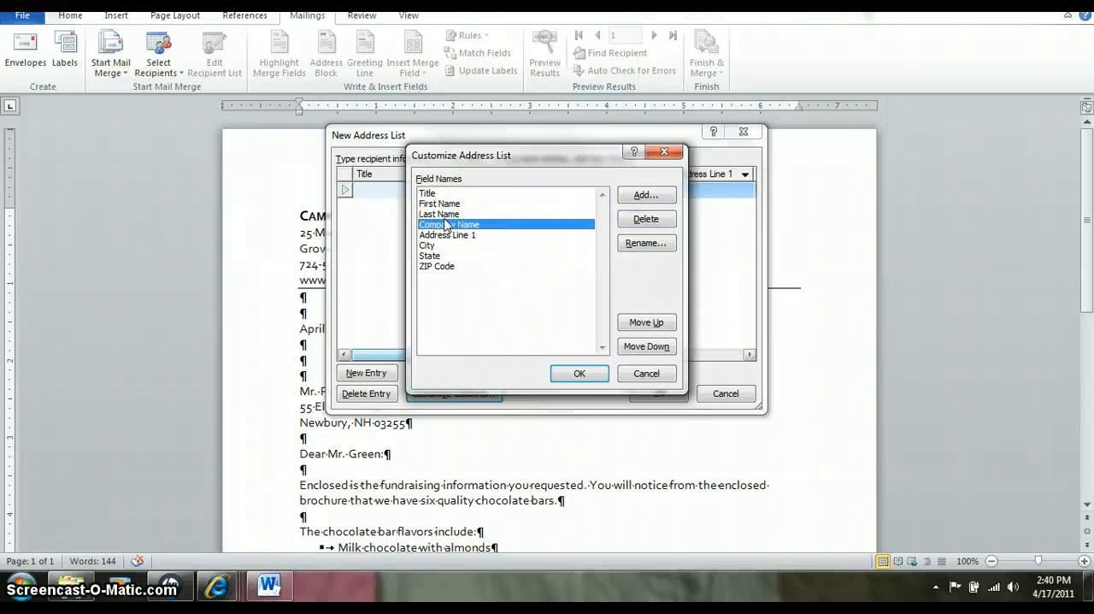
{"action": "left_click", "coordinate": [645, 243]}
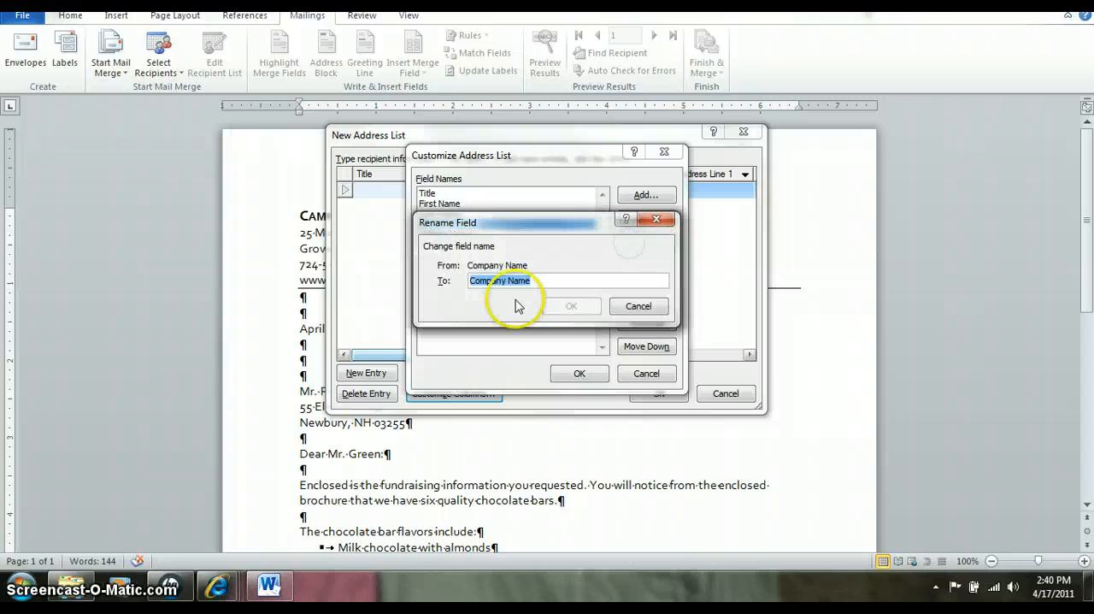
{"action": "type", "text": "High School"}
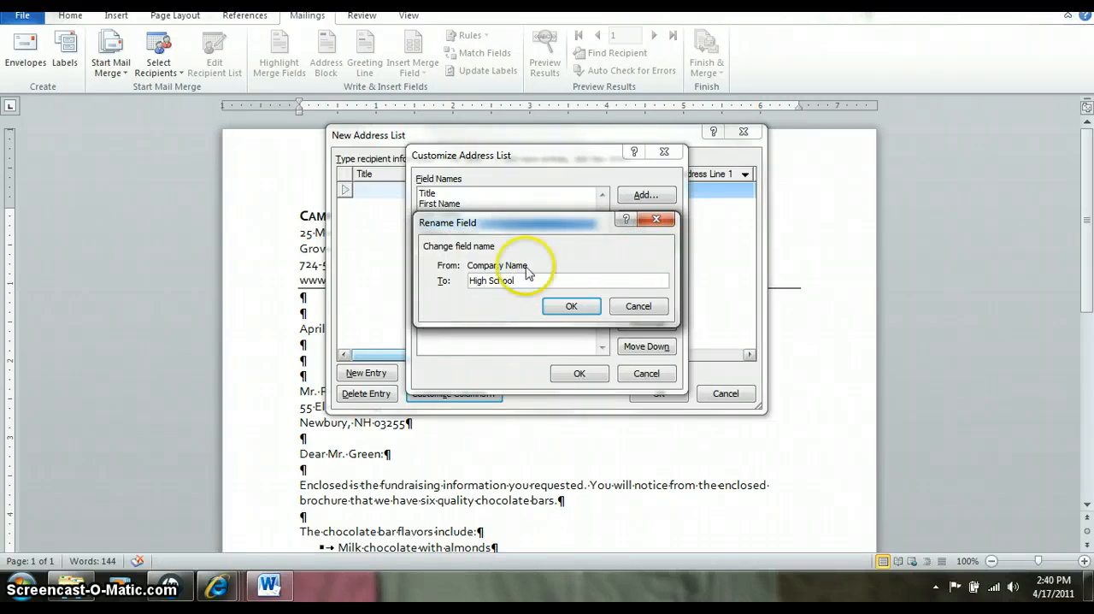
{"action": "left_click", "coordinate": [571, 306]}
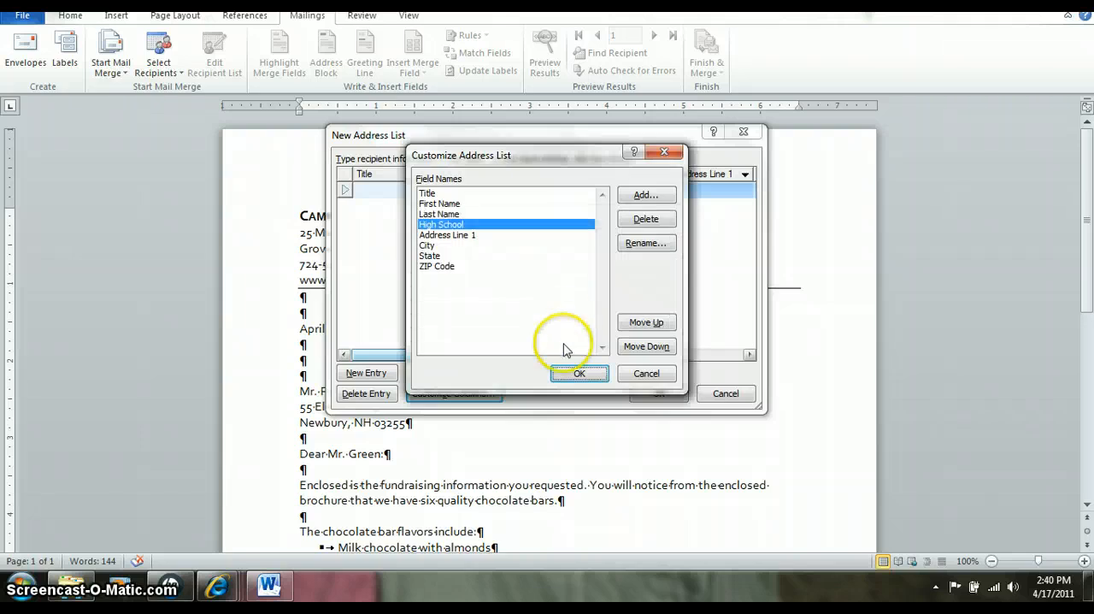
{"action": "left_click", "coordinate": [572, 380]}
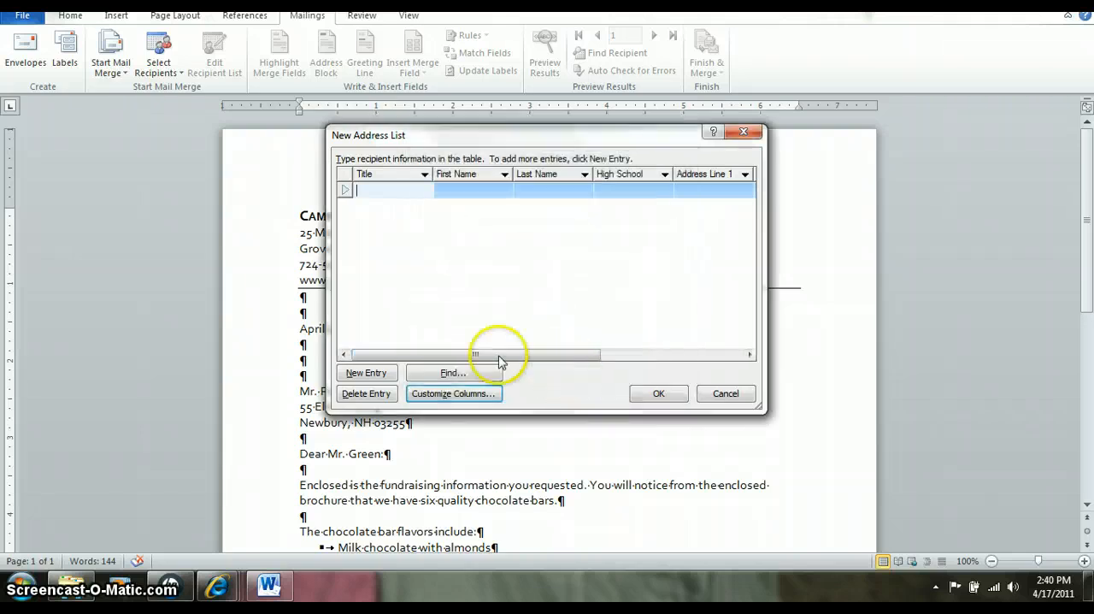
- Enter the first recipient's title as Mr. and fill in the recipient's first and last name
{"action": "type", "text": "M"}
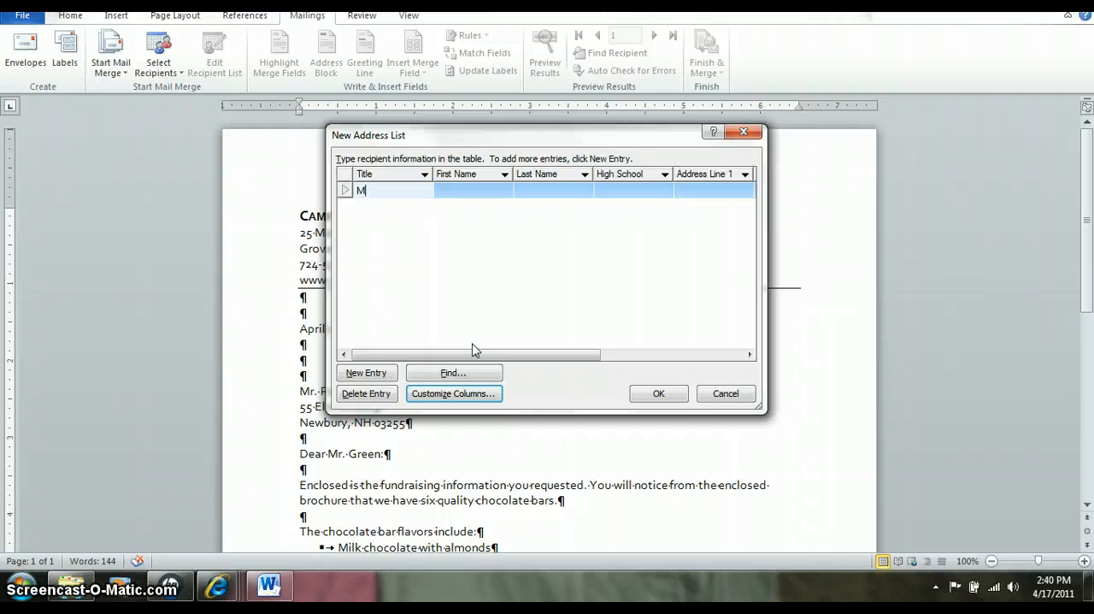
{"action": "type", "text": "r."}
{"action": "key", "text": "Tab"}
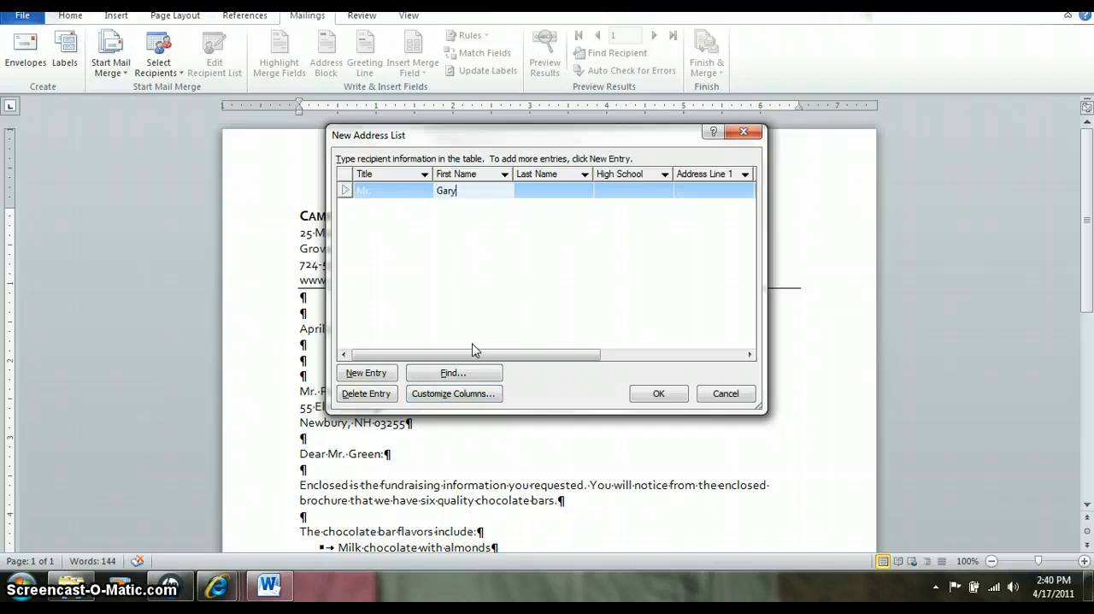
{"action": "key", "text": "Tab"}
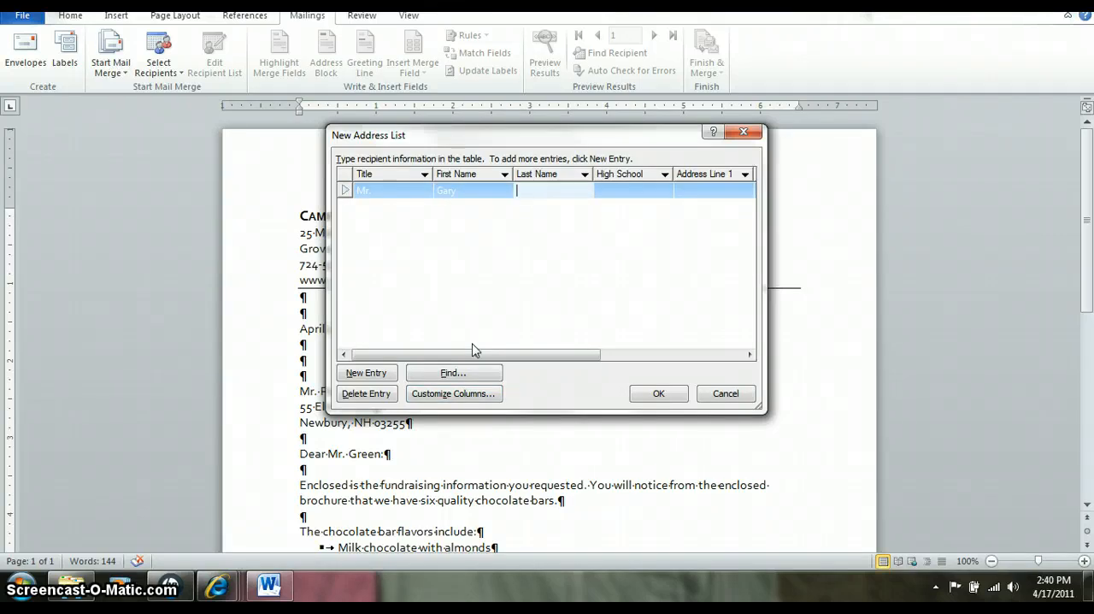
{"action": "type", "text": "Hines"}
{"action": "key", "text": "Tab"}
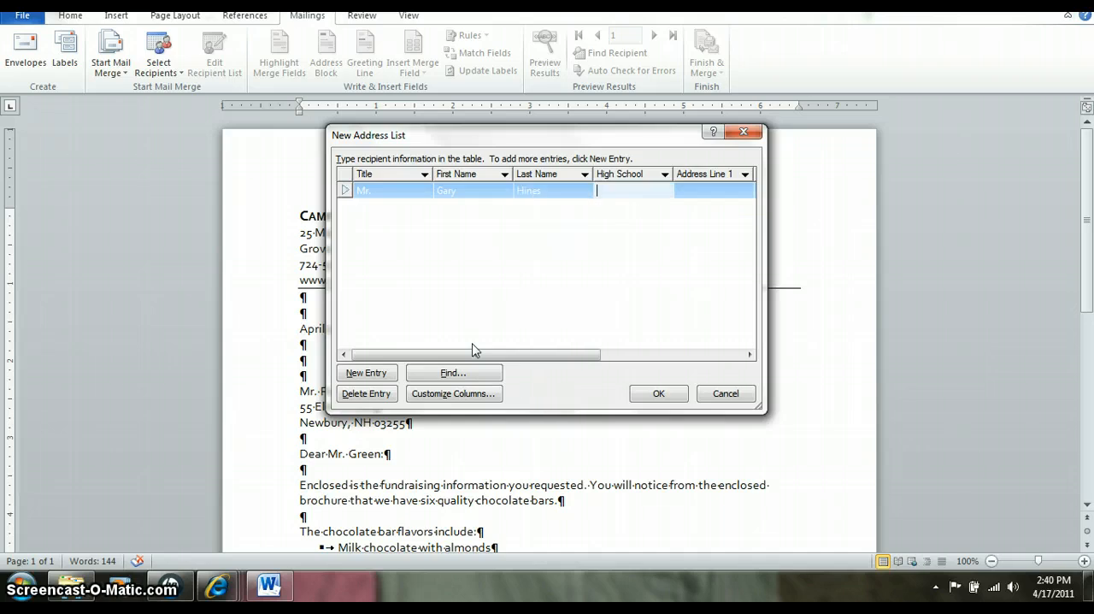
- Review the recipient entries across all address list columns, from Title through ZIP Code
{"action": "left_click", "coordinate": [380, 354]}
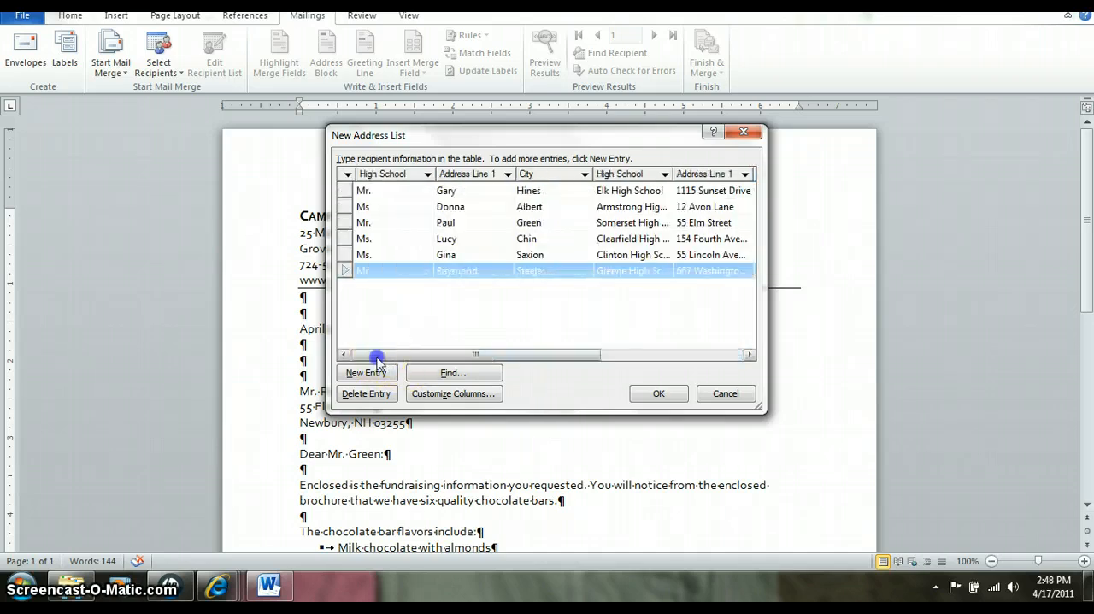
{"action": "left_click", "coordinate": [434, 272]}
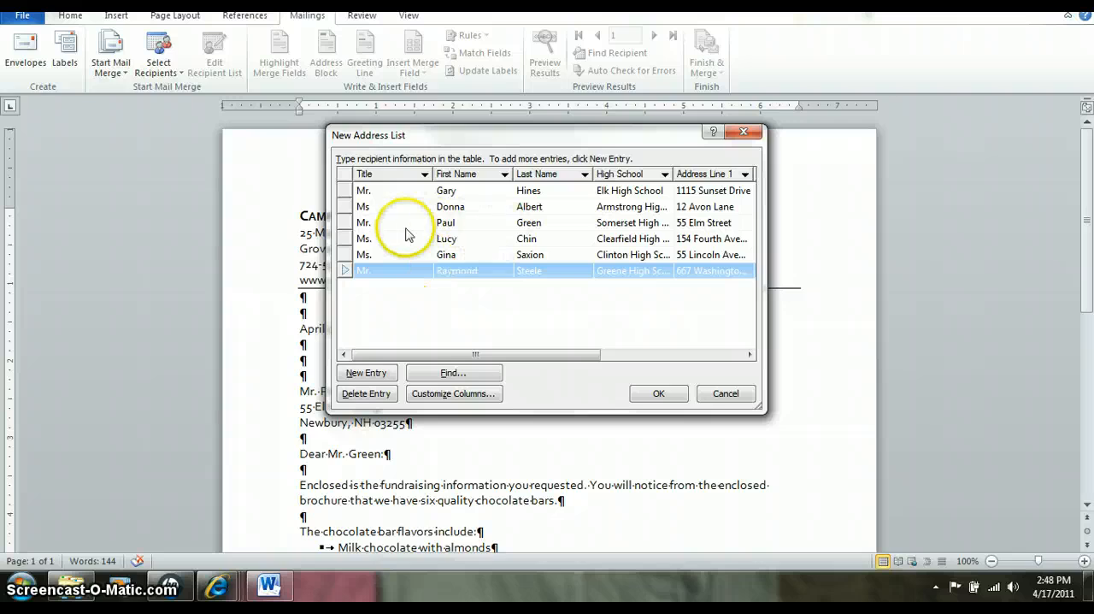
{"action": "left_click", "coordinate": [386, 195]}
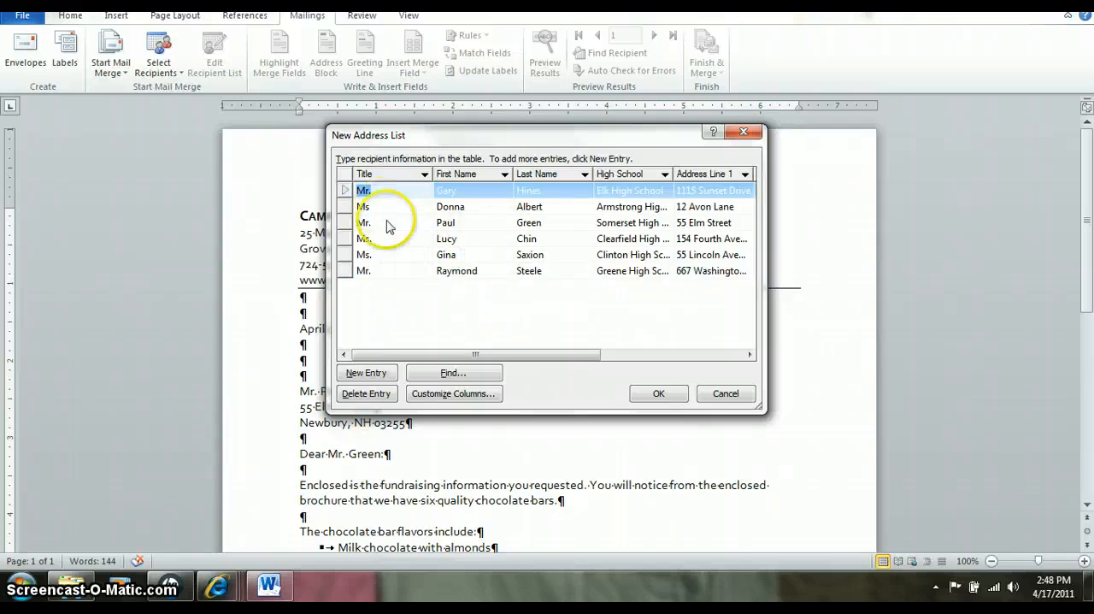
{"action": "left_click", "coordinate": [385, 207]}
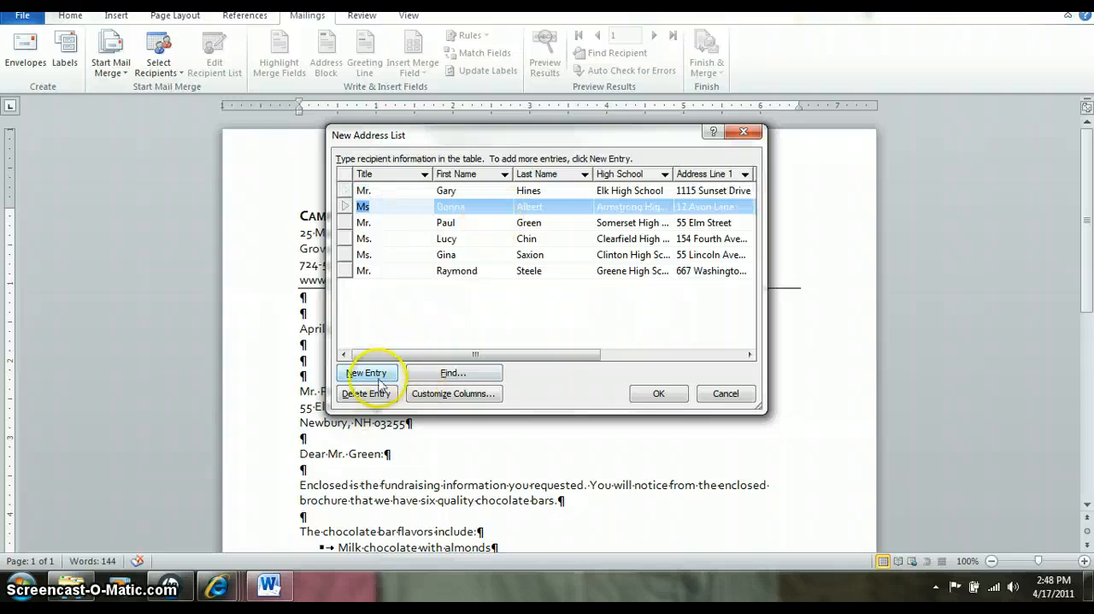
{"action": "left_click_drag", "start_coordinate": [434, 352], "coordinate": [657, 321]}
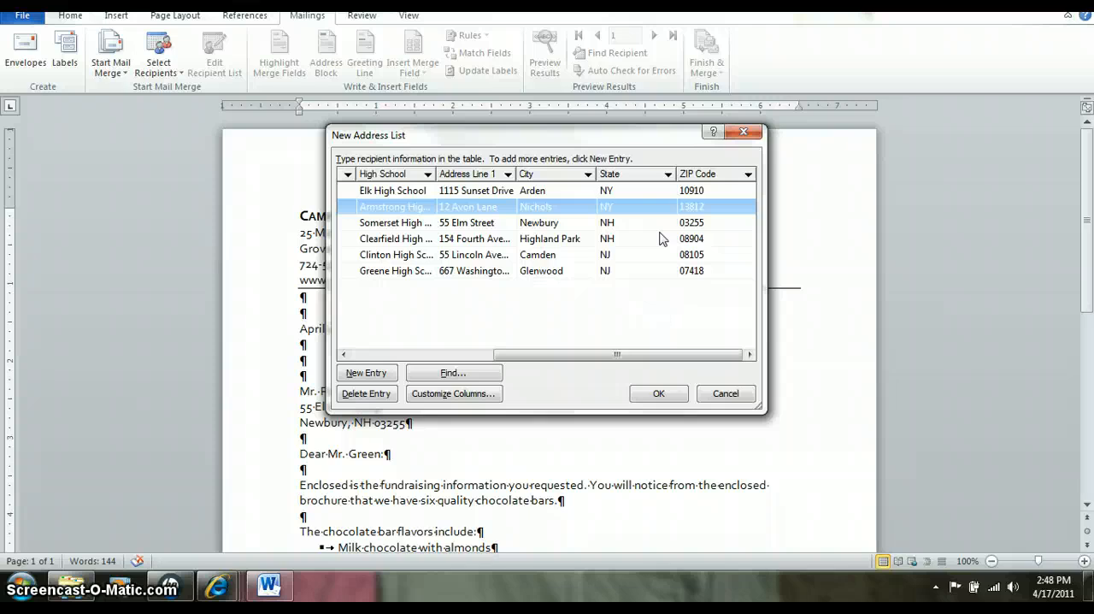
{"action": "left_click", "coordinate": [645, 230]}
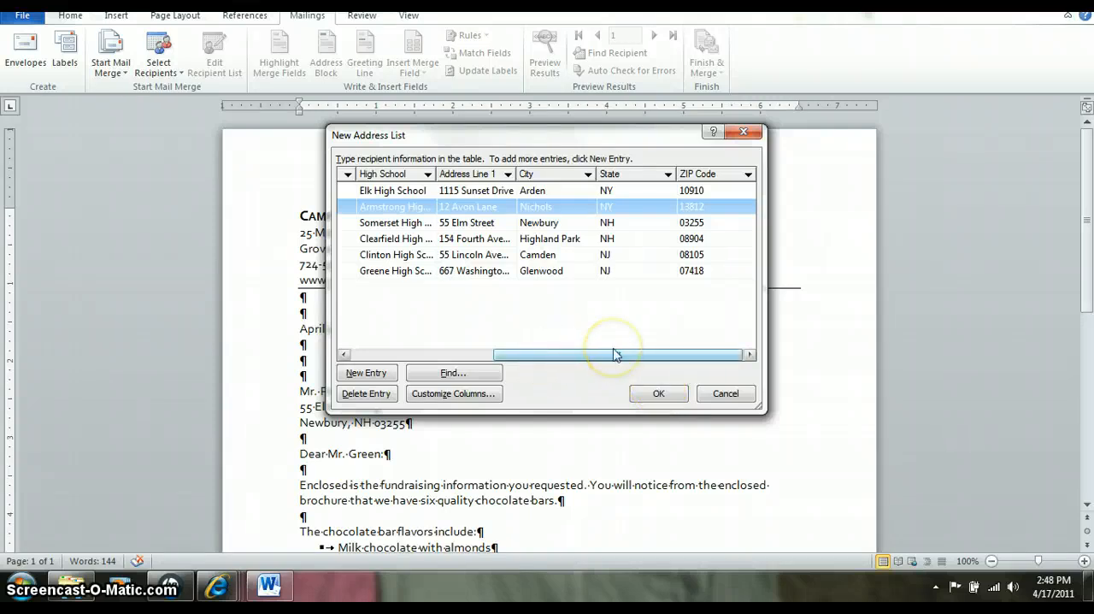
{"action": "left_click_drag", "start_coordinate": [615, 355], "coordinate": [434, 361]}
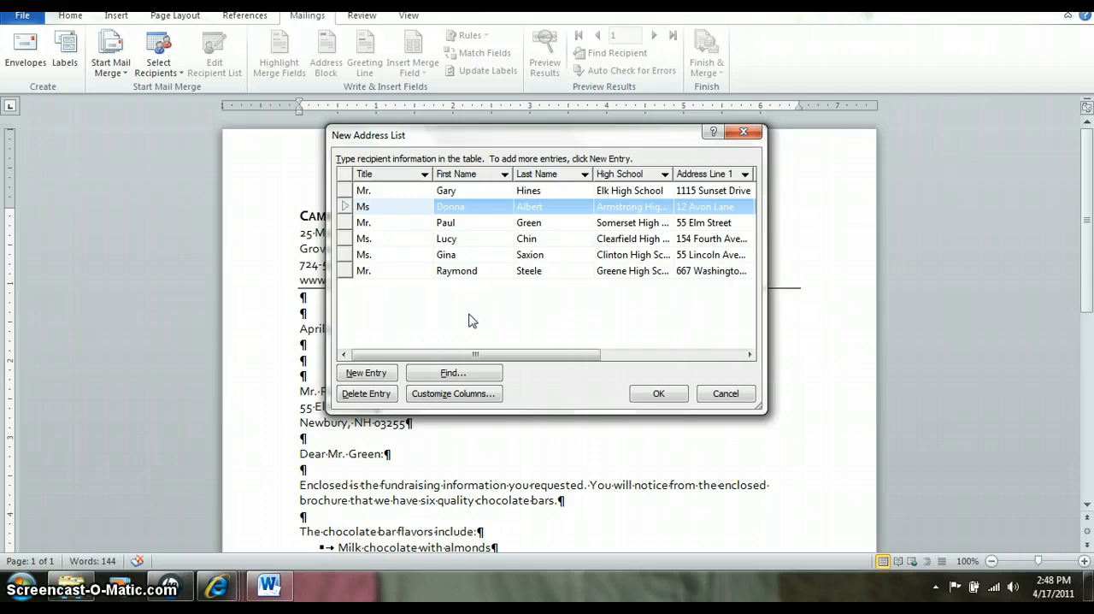
- Sort the recipients by ZIP Code in ascending order and accept the address list
{"action": "left_click", "coordinate": [653, 354]}
{"action": "left_click", "coordinate": [721, 177]}
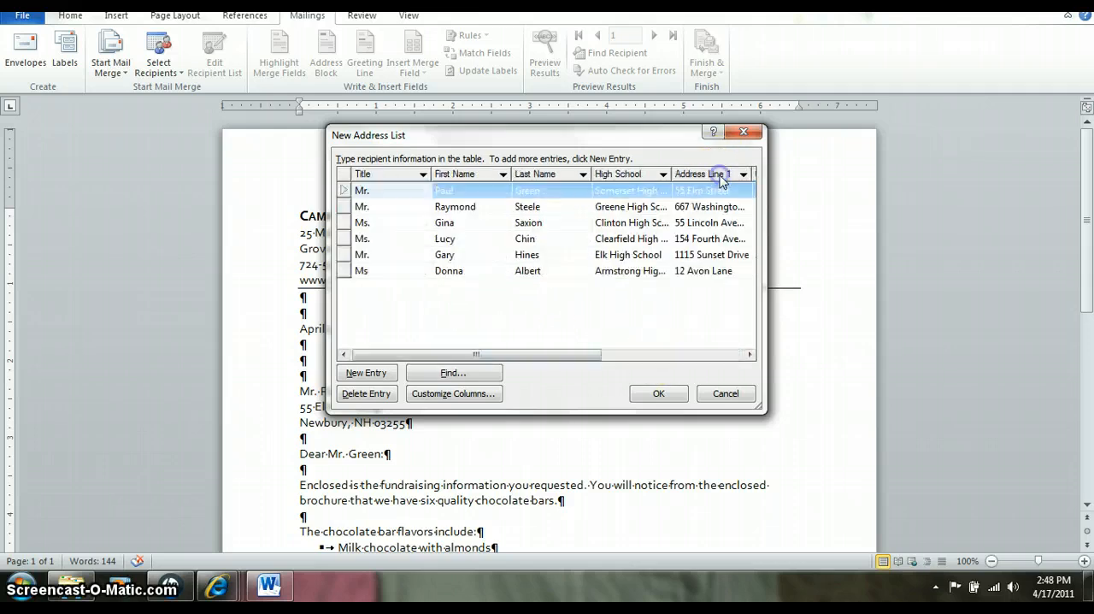
{"action": "left_click", "coordinate": [722, 354]}
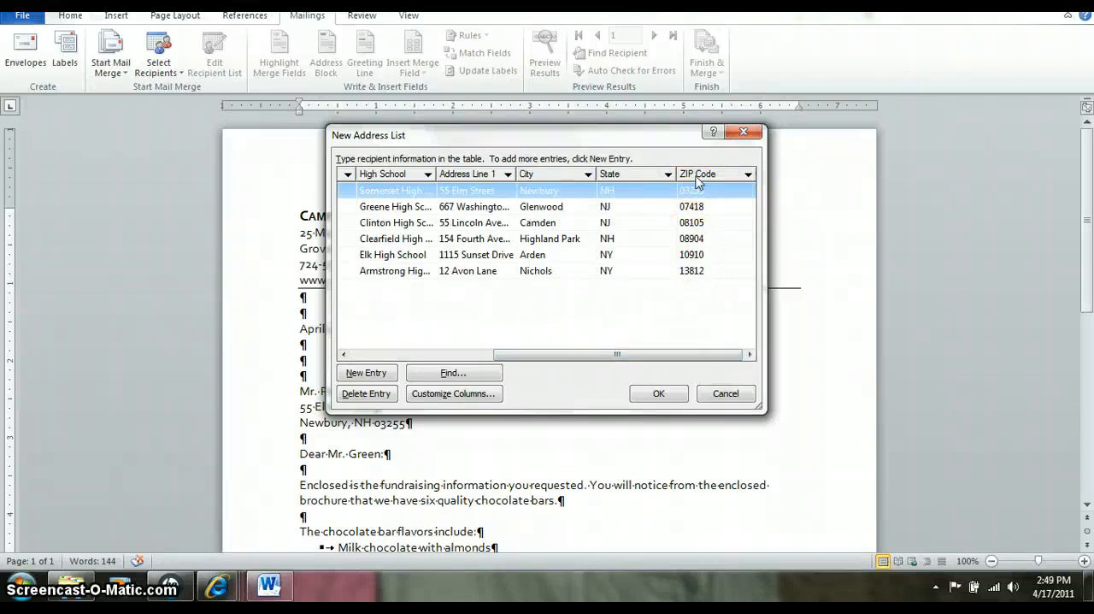
{"action": "left_click", "coordinate": [657, 393]}
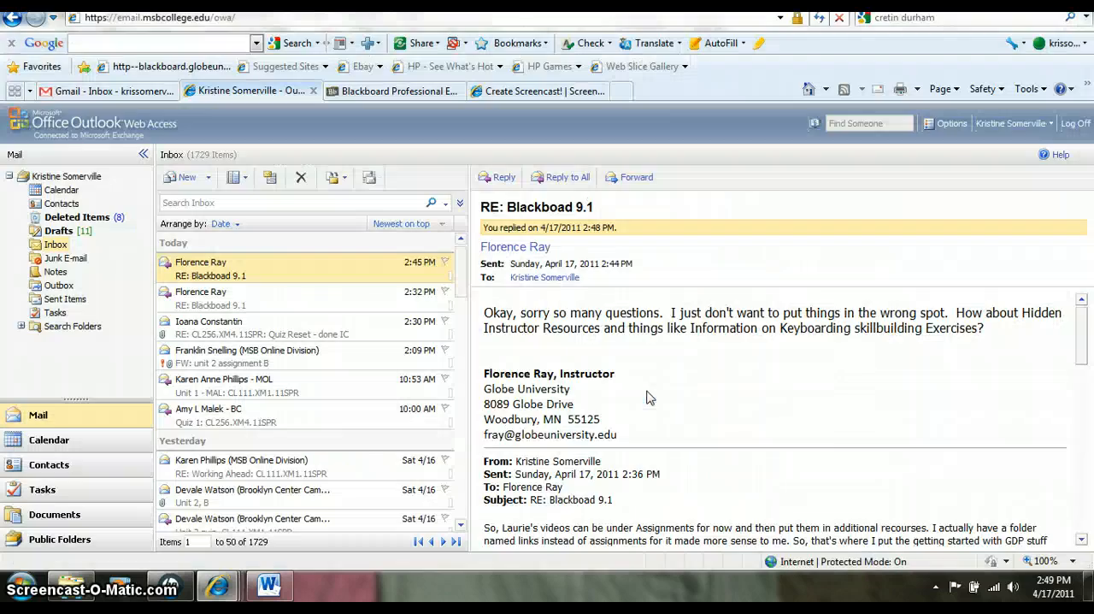
- Save the address list as (xx)u6-1data in the Unit 6 folder inside Office 2 in the Documents library
{"action": "left_click", "coordinate": [540, 92]}
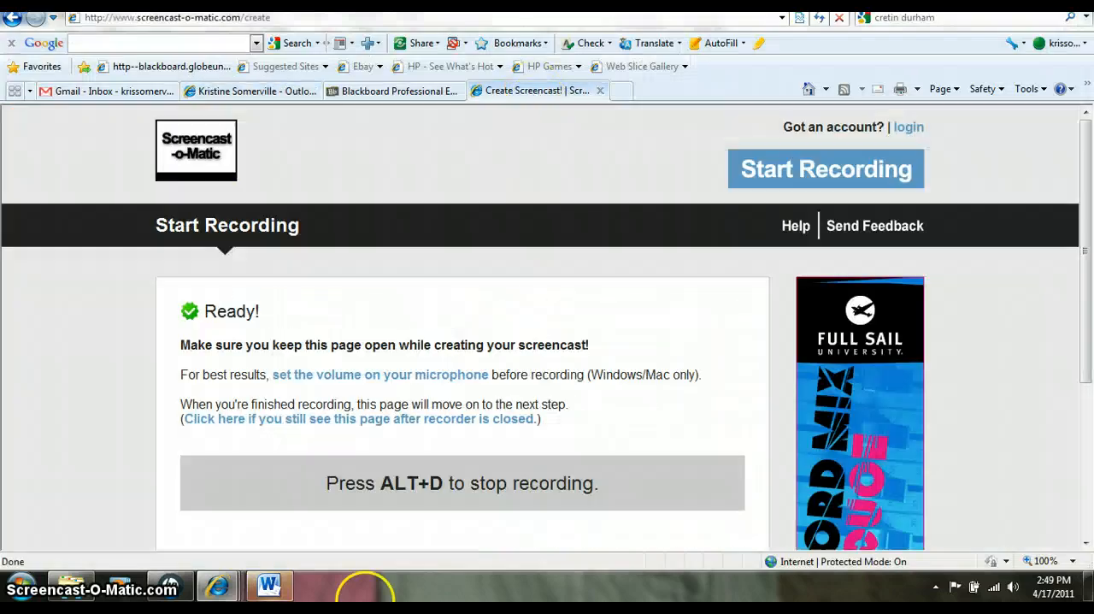
{"action": "left_click", "coordinate": [286, 595]}
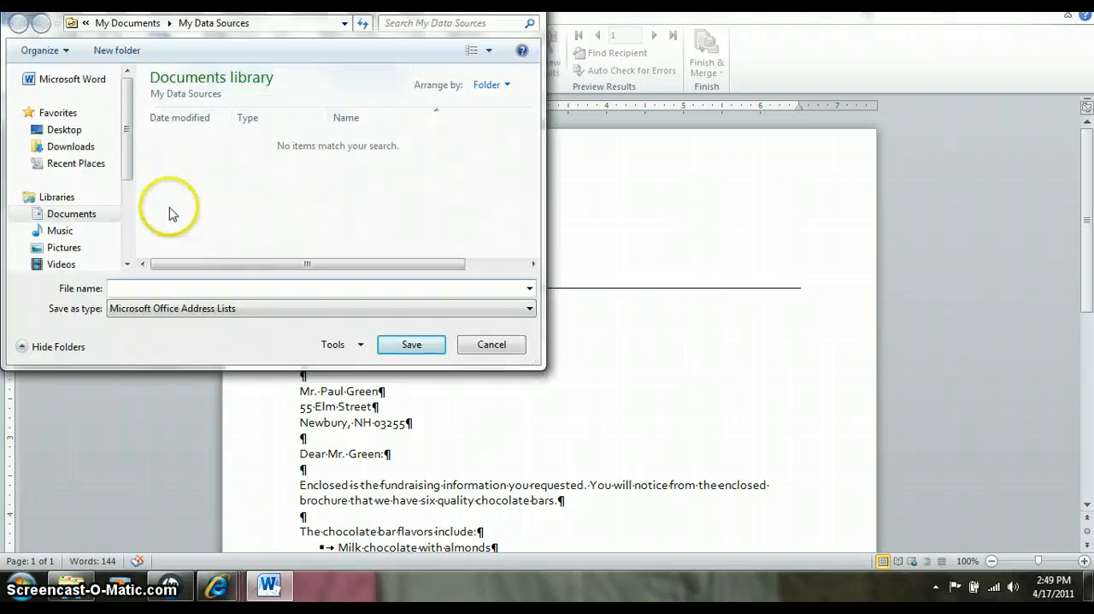
{"action": "left_click", "coordinate": [79, 215]}
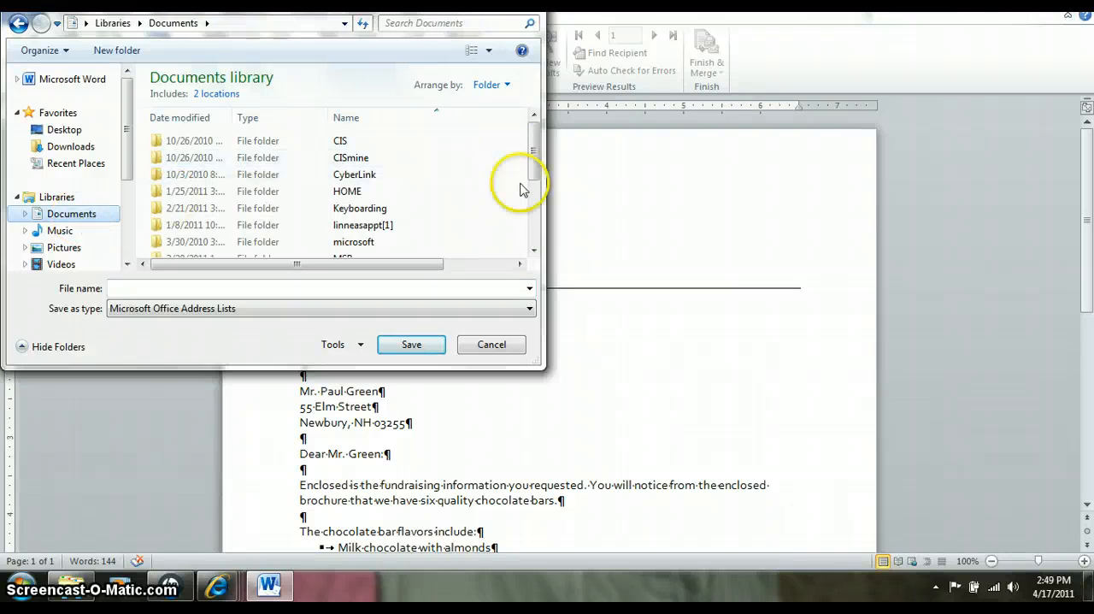
{"action": "left_click", "coordinate": [534, 251]}
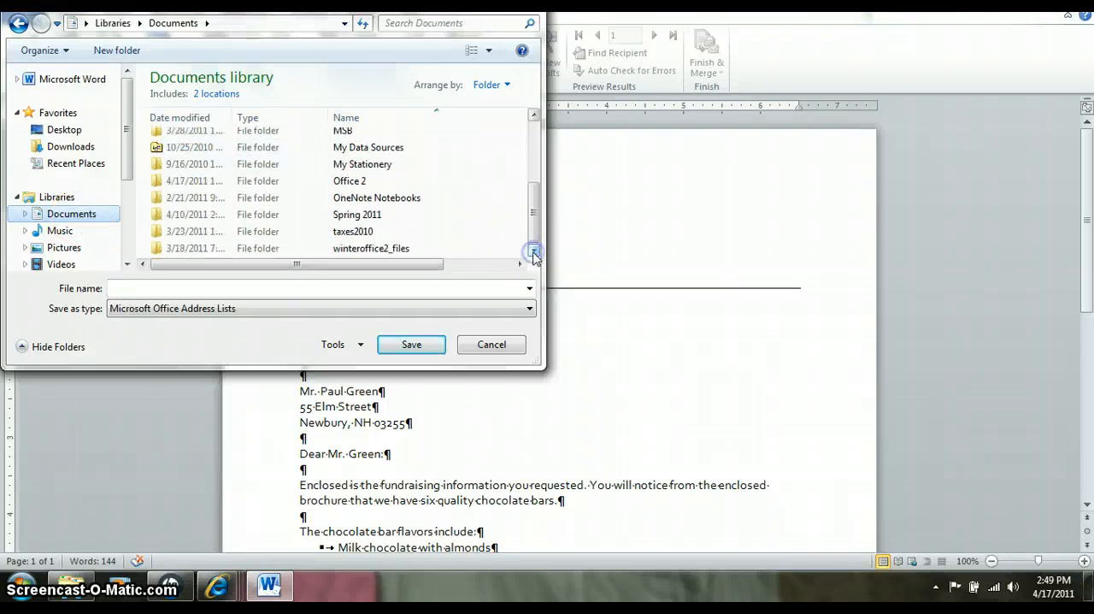
{"action": "left_click", "coordinate": [341, 182]}
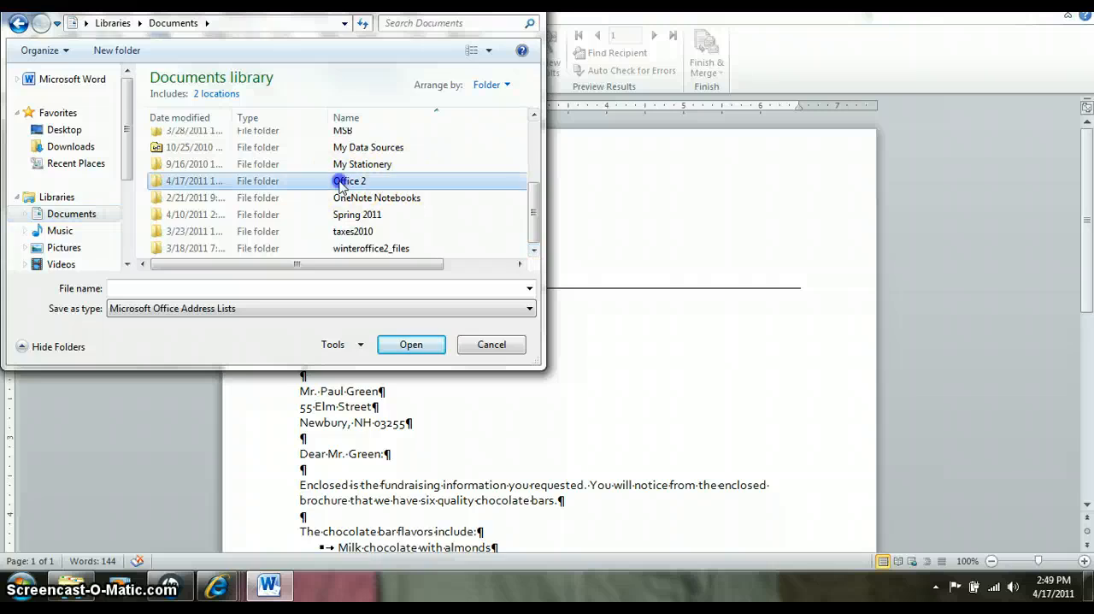
{"action": "double_click", "coordinate": [340, 182]}
{"action": "left_click", "coordinate": [331, 160]}
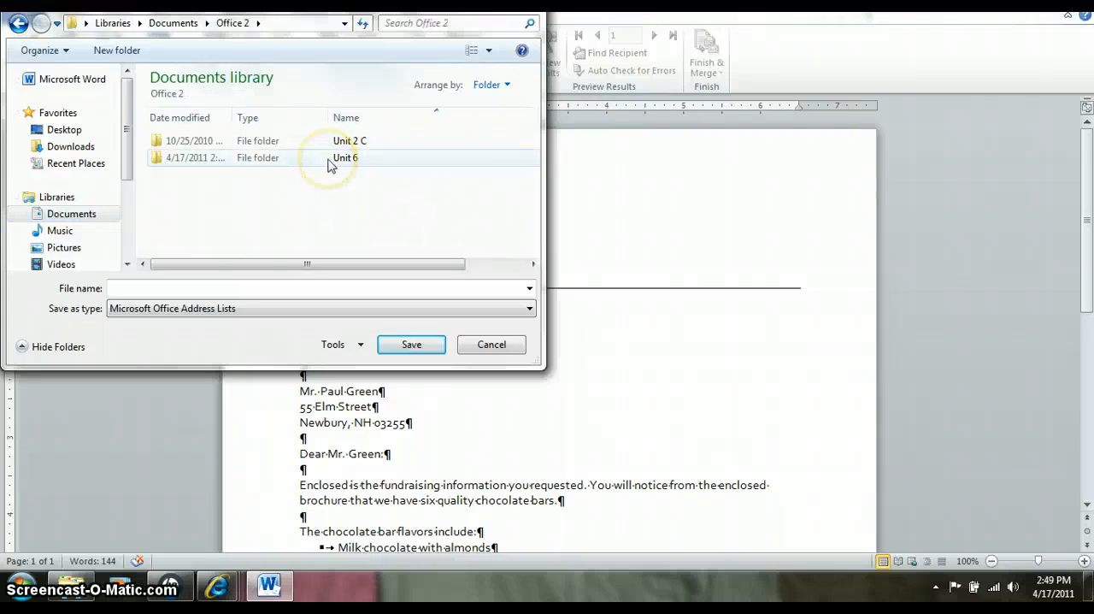
{"action": "double_click", "coordinate": [331, 160]}
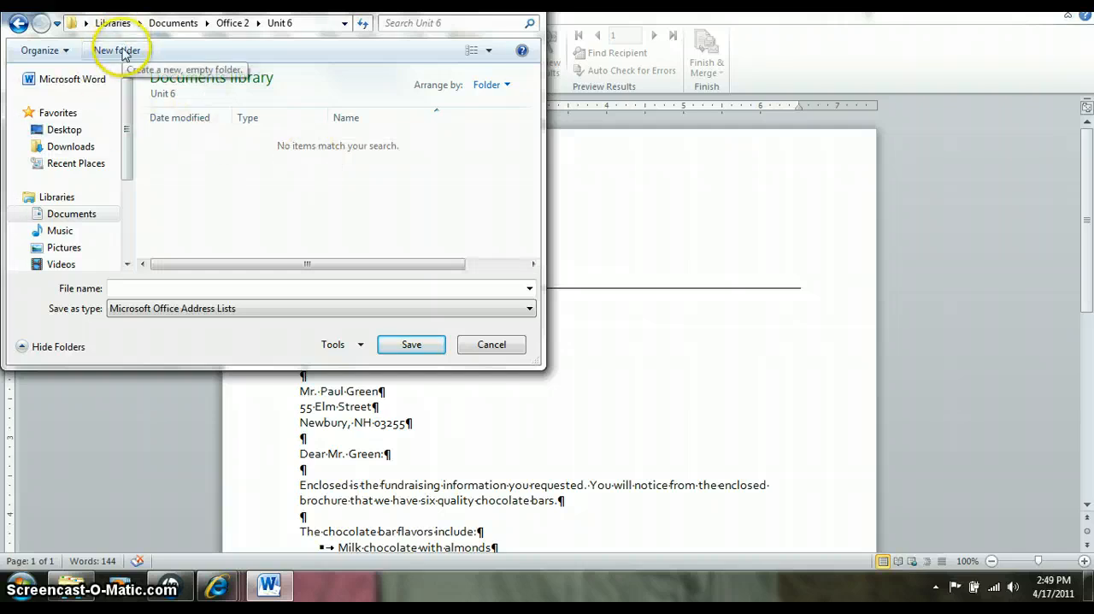
{"action": "left_click", "coordinate": [141, 287]}
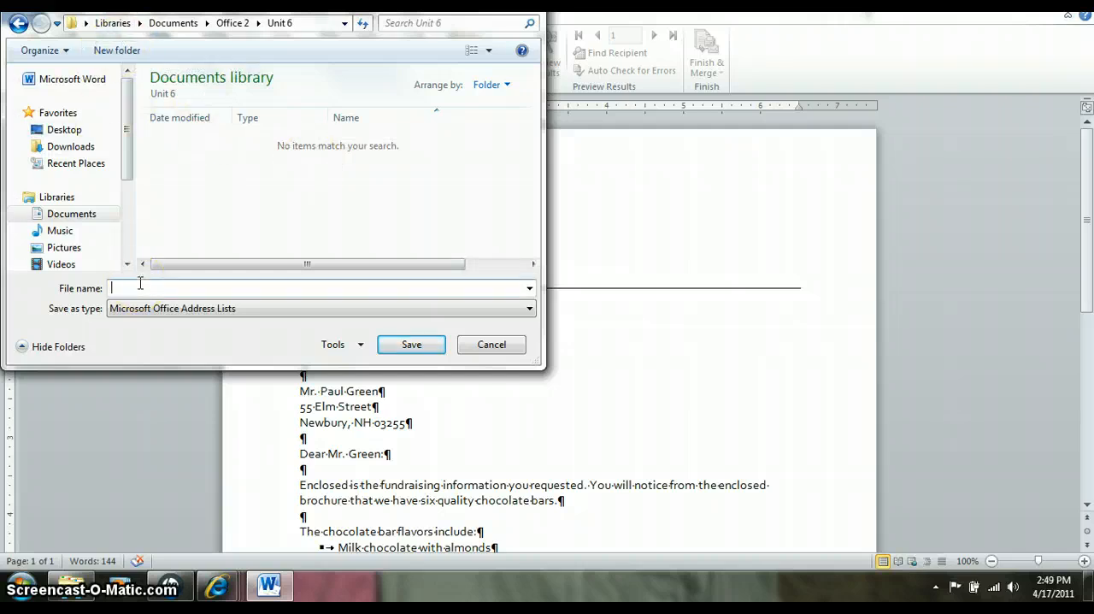
{"action": "type", "text": "(xx)u6-1data"}
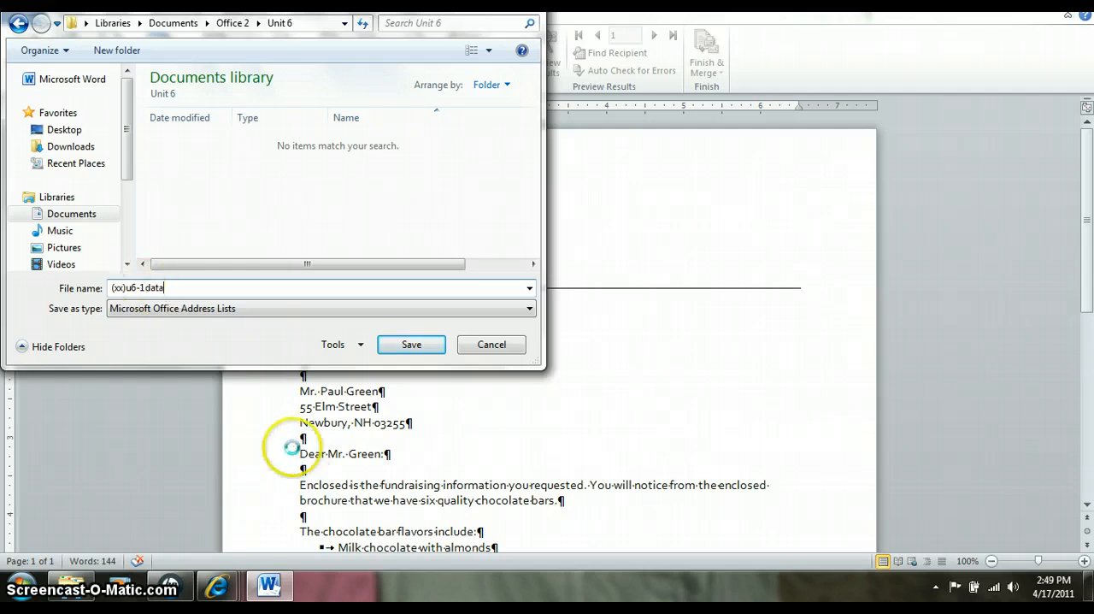
{"action": "left_click", "coordinate": [410, 344]}
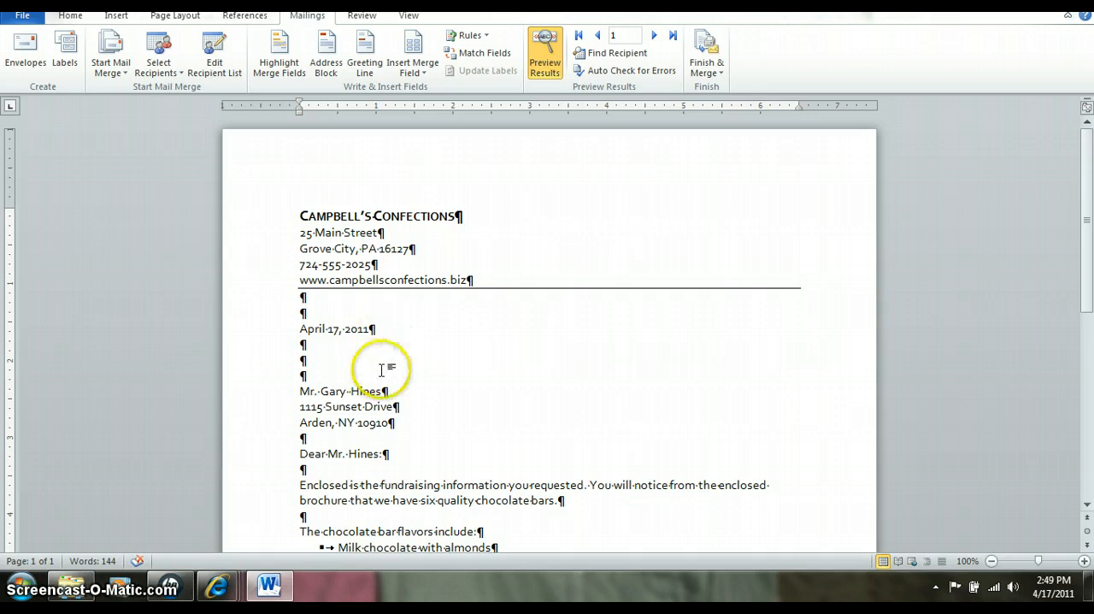
- Delete the recipient address and salutation above the letter body, and insert an Address Block merge field with recipient name and postal address there
{"action": "left_click", "coordinate": [399, 374]}
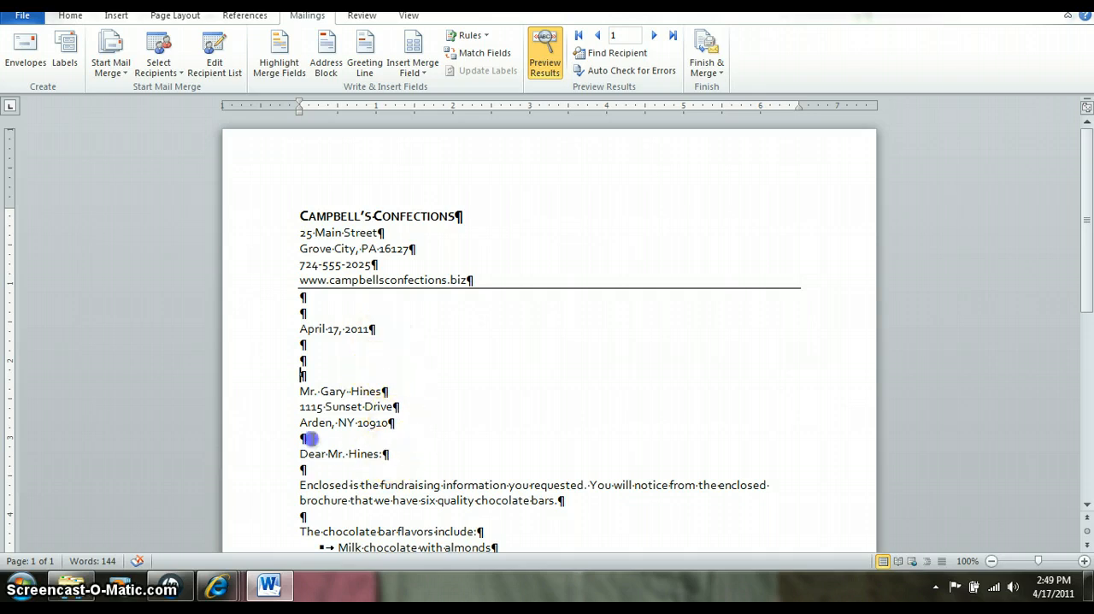
{"action": "left_click", "coordinate": [310, 408]}
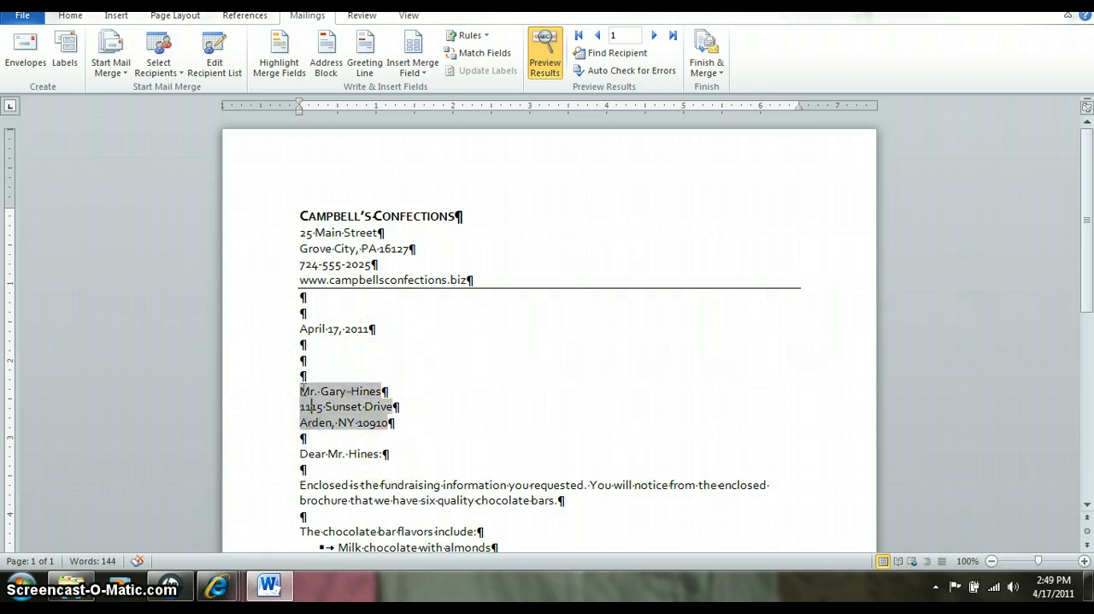
{"action": "left_click_drag", "start_coordinate": [390, 453], "coordinate": [304, 414]}
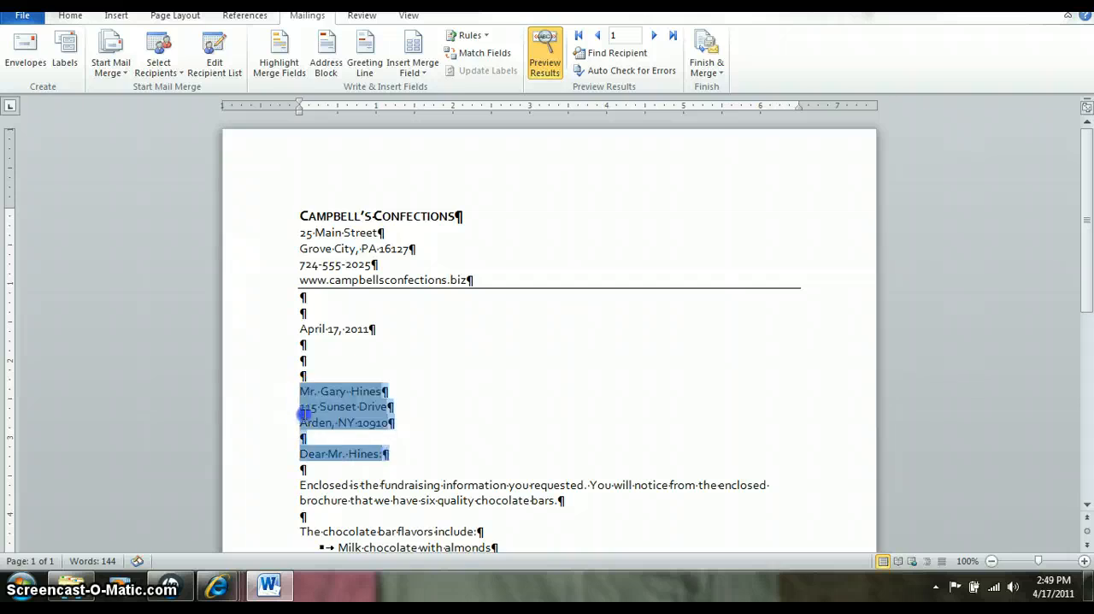
{"action": "key", "text": "Delete"}
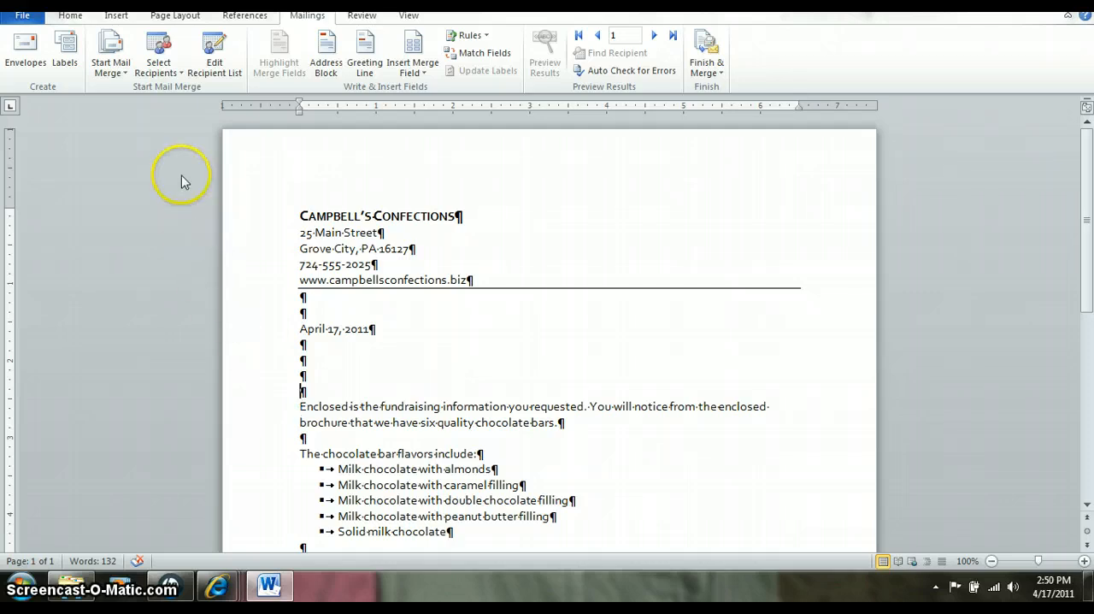
{"action": "left_click", "coordinate": [324, 64]}
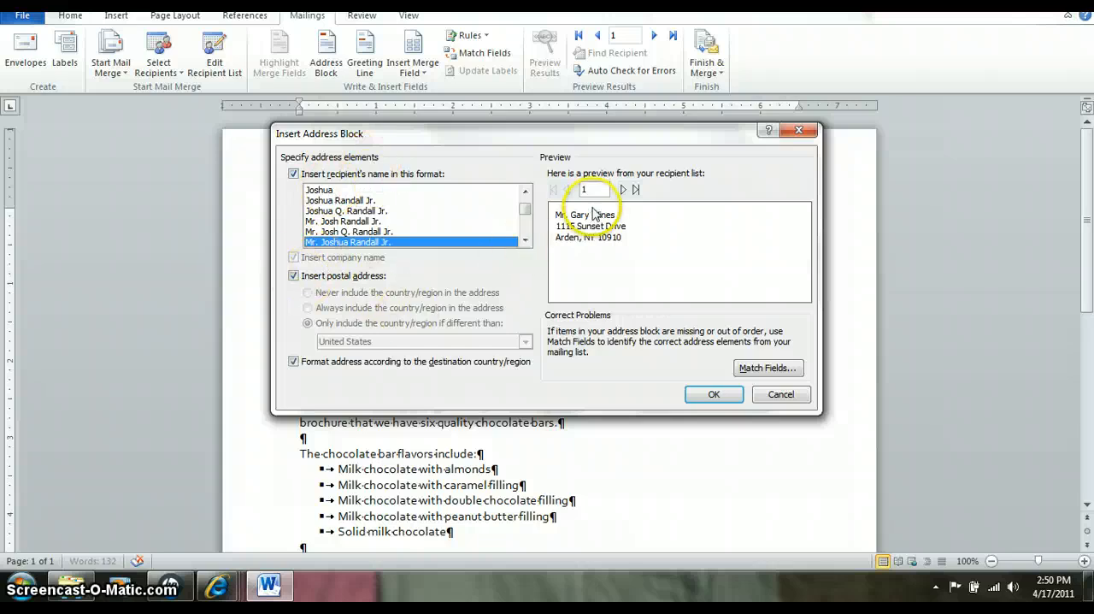
{"action": "left_click", "coordinate": [710, 395]}
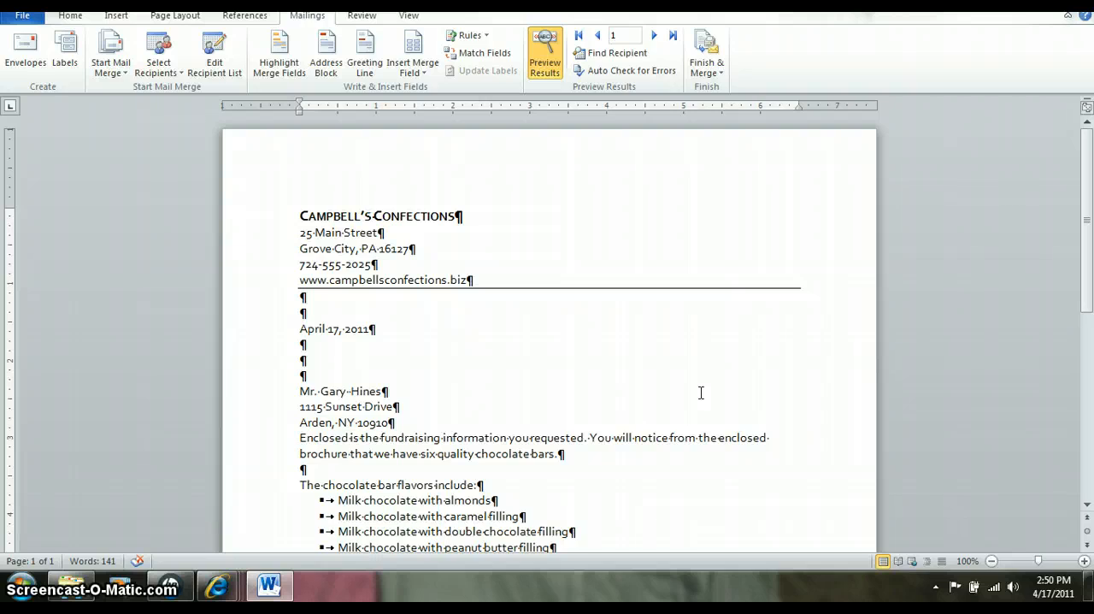
- Below the address block, insert a Greeting Line field with Dear, title and last name, and a colon, keeping one blank line above and below it
{"action": "key", "text": "Return"}
{"action": "key", "text": "Return"}
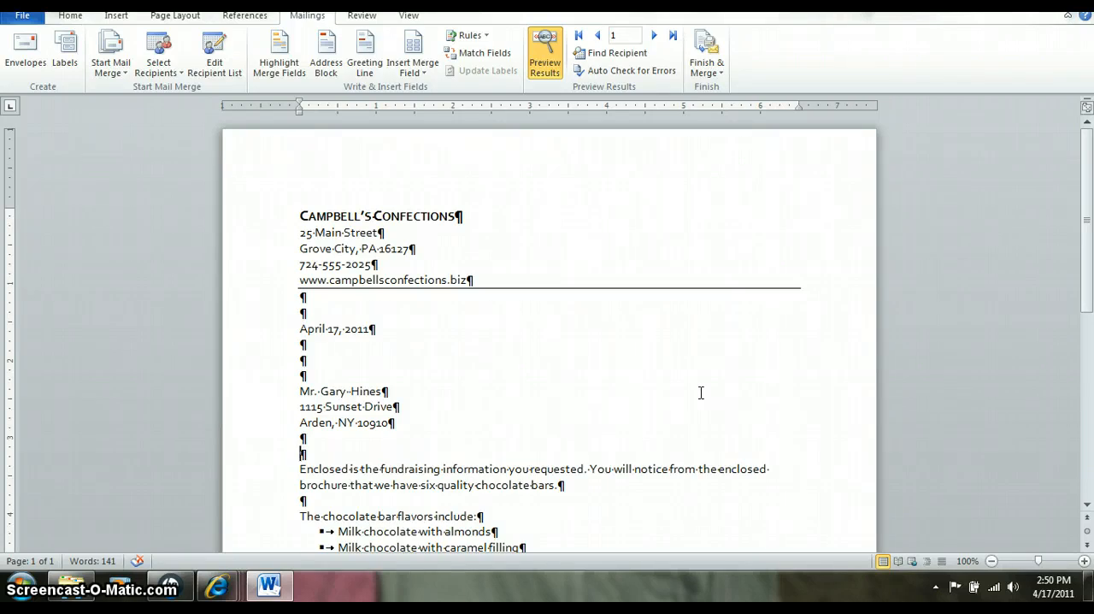
{"action": "left_click", "coordinate": [357, 68]}
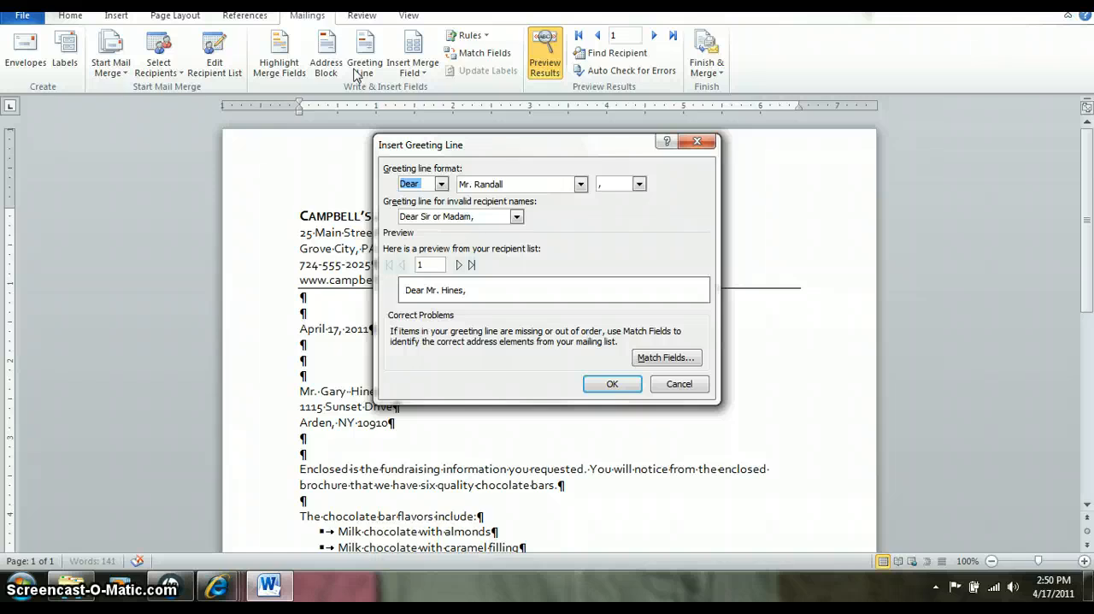
{"action": "left_click", "coordinate": [442, 184]}
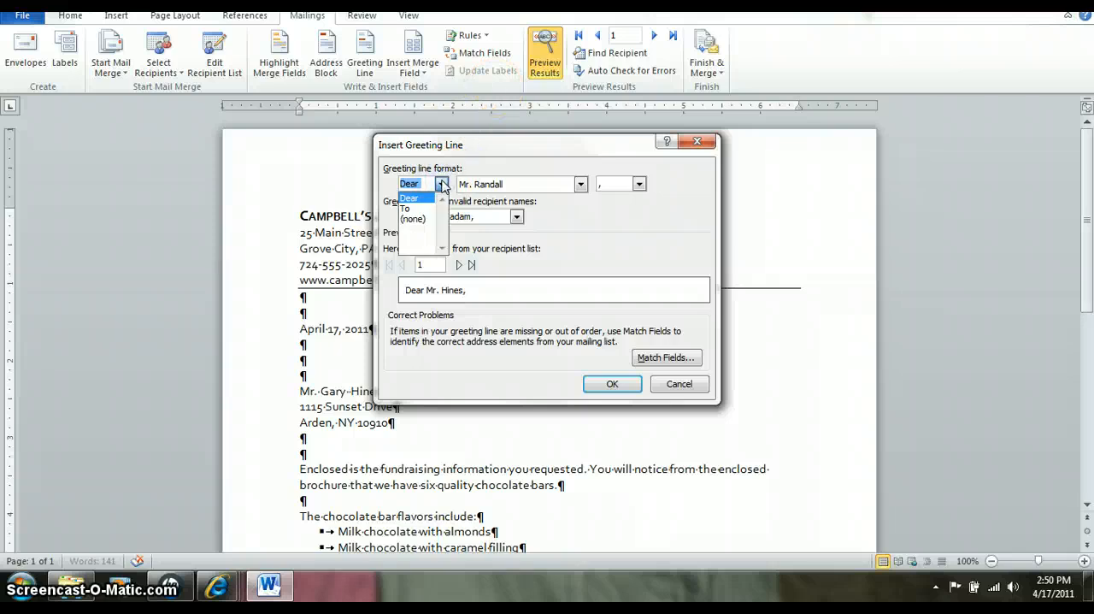
{"action": "left_click", "coordinate": [441, 184]}
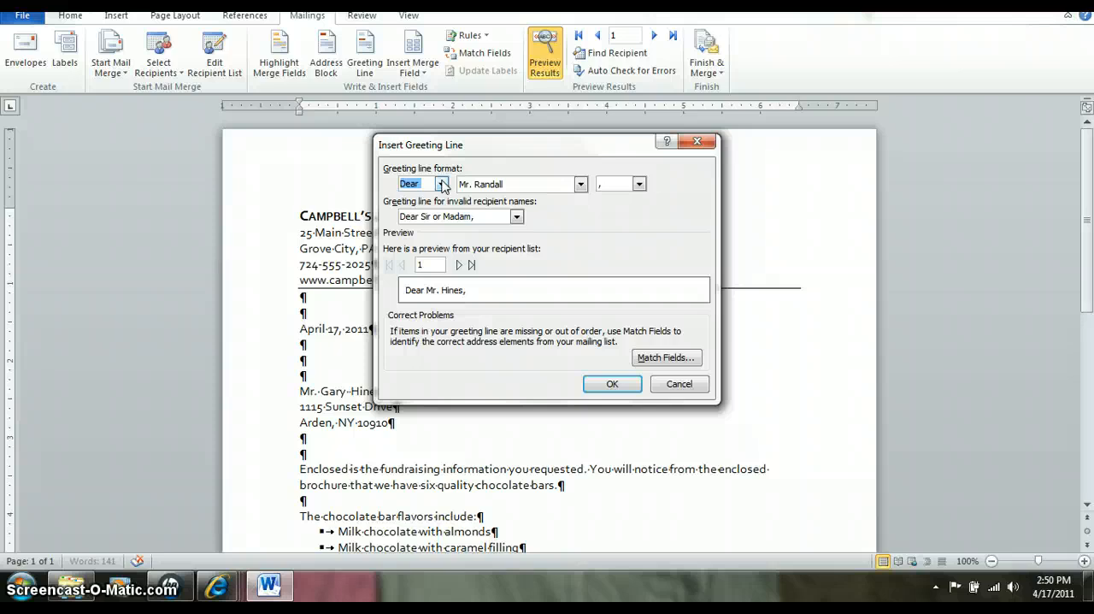
{"action": "left_click", "coordinate": [639, 184]}
{"action": "left_click", "coordinate": [623, 208]}
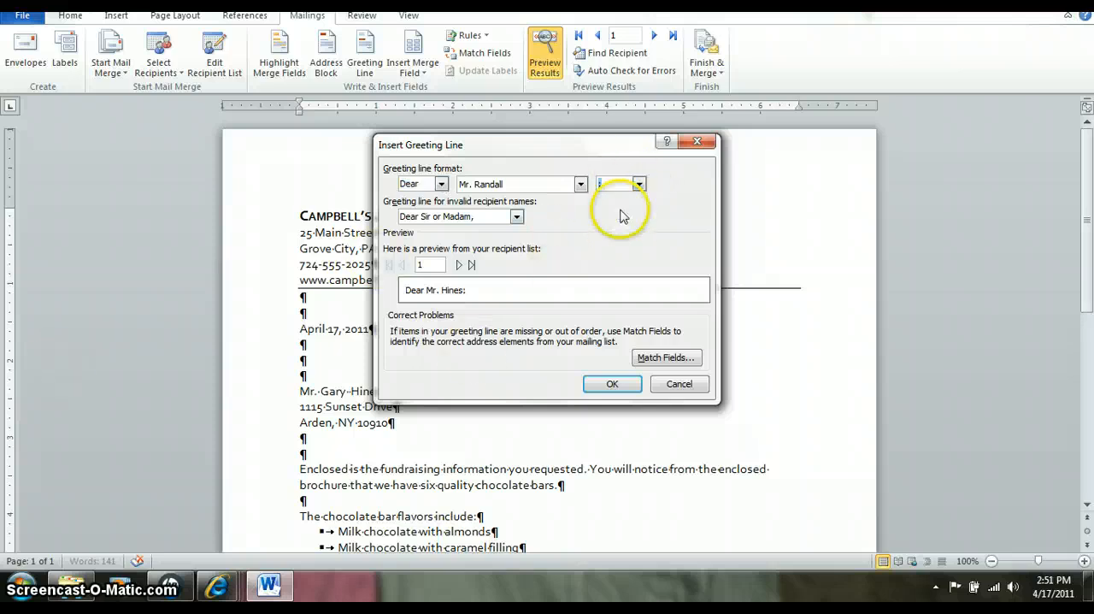
{"action": "left_click", "coordinate": [613, 384]}
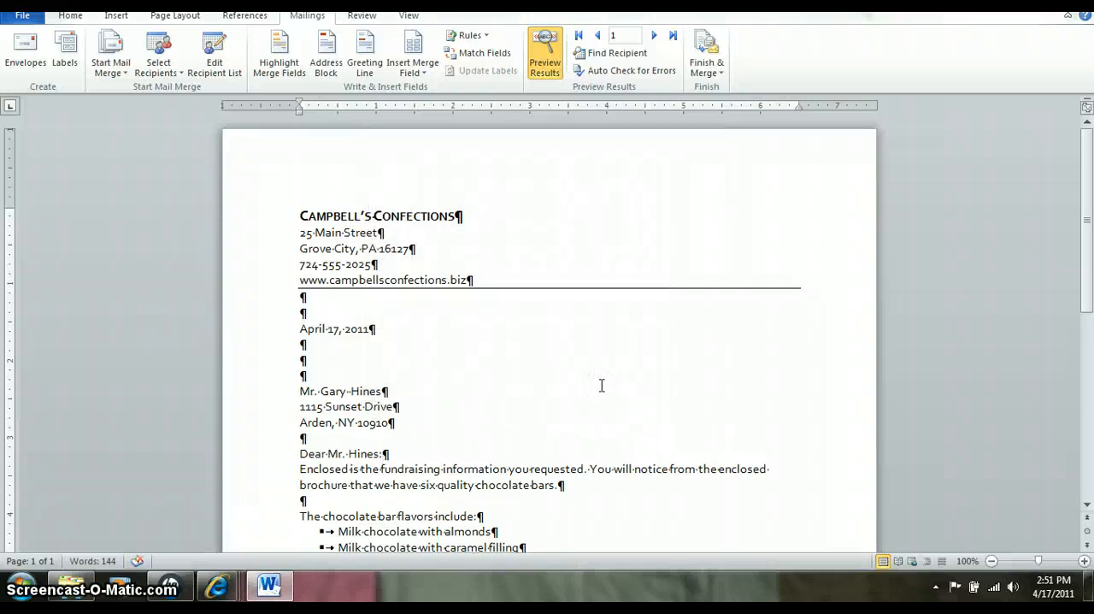
{"action": "key", "text": "Return"}
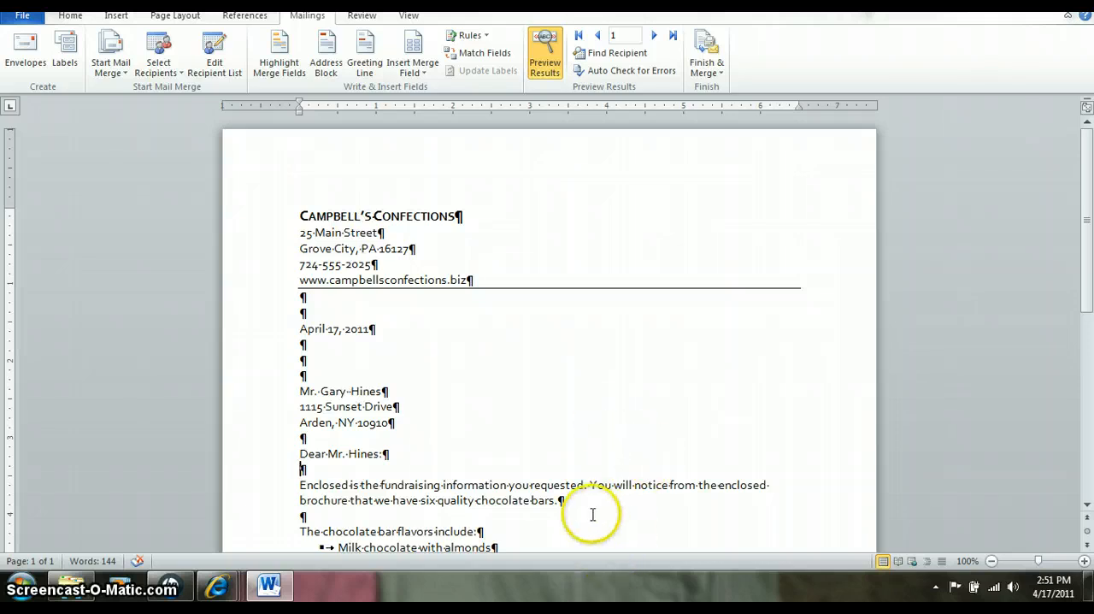
- In the last body paragraph, insert "visit", the High_School merge field and "to" before "meet with you or your students"
{"action": "scroll", "coordinate": [590, 513], "scroll_direction": "down", "scroll_amount": 3}
{"action": "scroll", "coordinate": [587, 513], "scroll_direction": "down", "scroll_amount": 1}
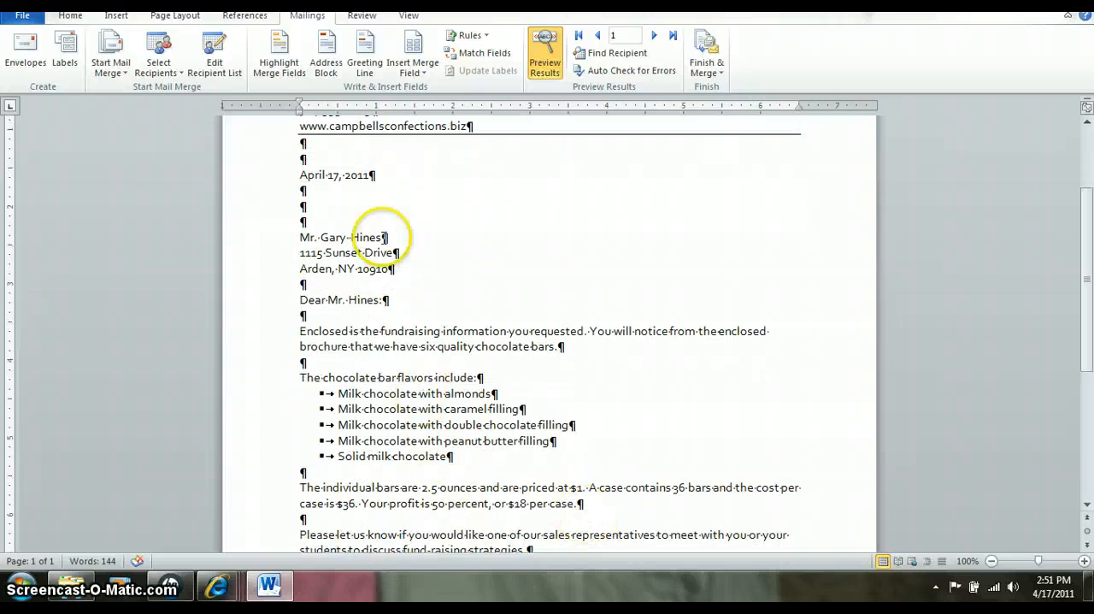
{"action": "scroll", "coordinate": [360, 377], "scroll_direction": "down", "scroll_amount": 2}
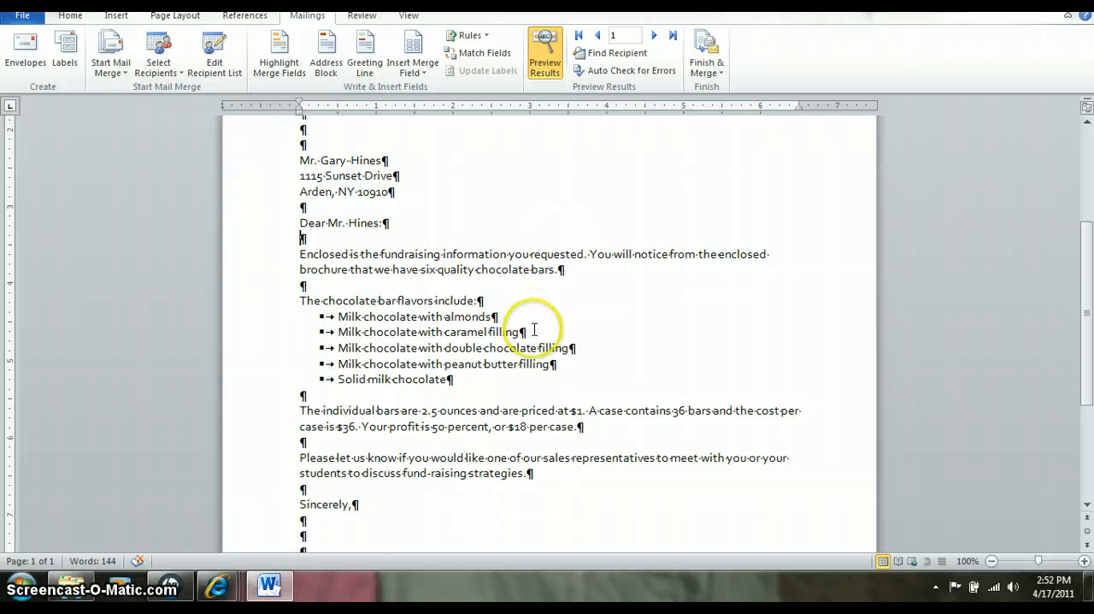
{"action": "scroll", "coordinate": [536, 325], "scroll_direction": "down", "scroll_amount": 2}
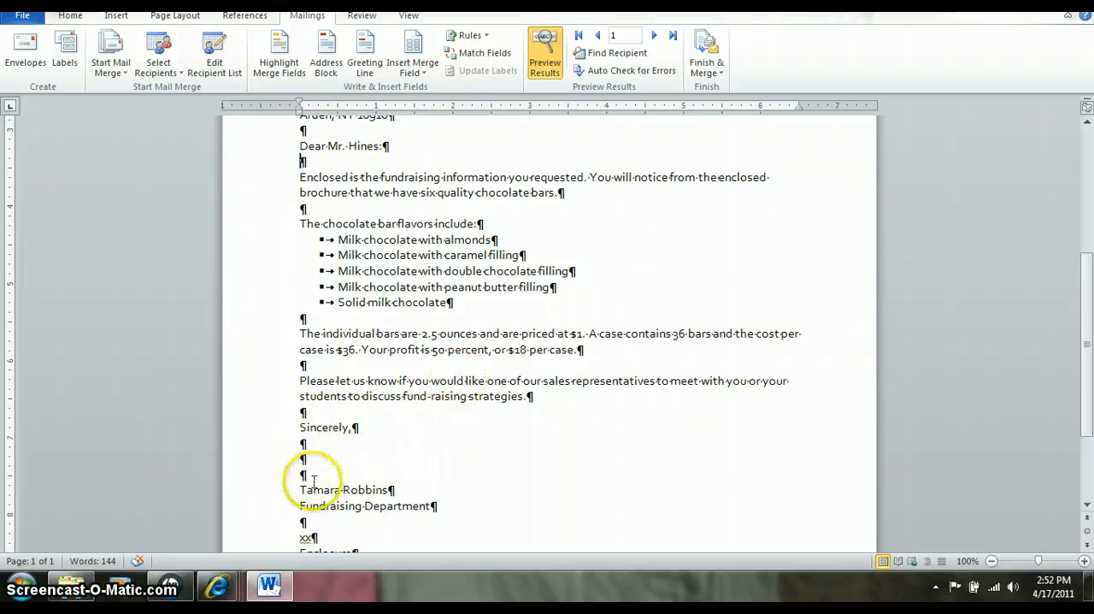
{"action": "scroll", "coordinate": [324, 491], "scroll_direction": "down", "scroll_amount": 1}
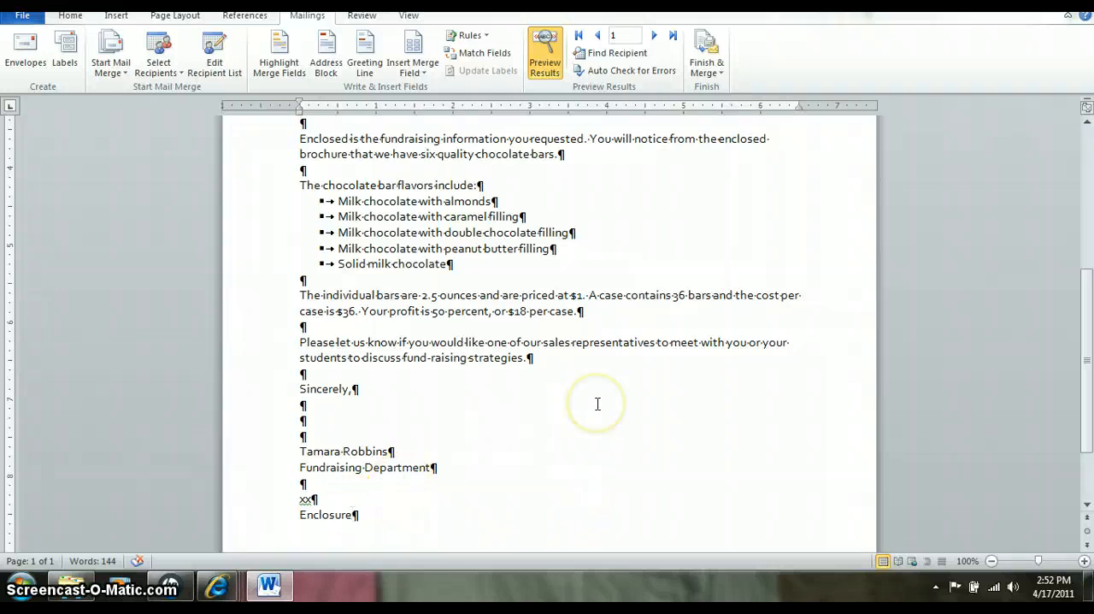
{"action": "scroll", "coordinate": [596, 403], "scroll_direction": "up", "scroll_amount": 1}
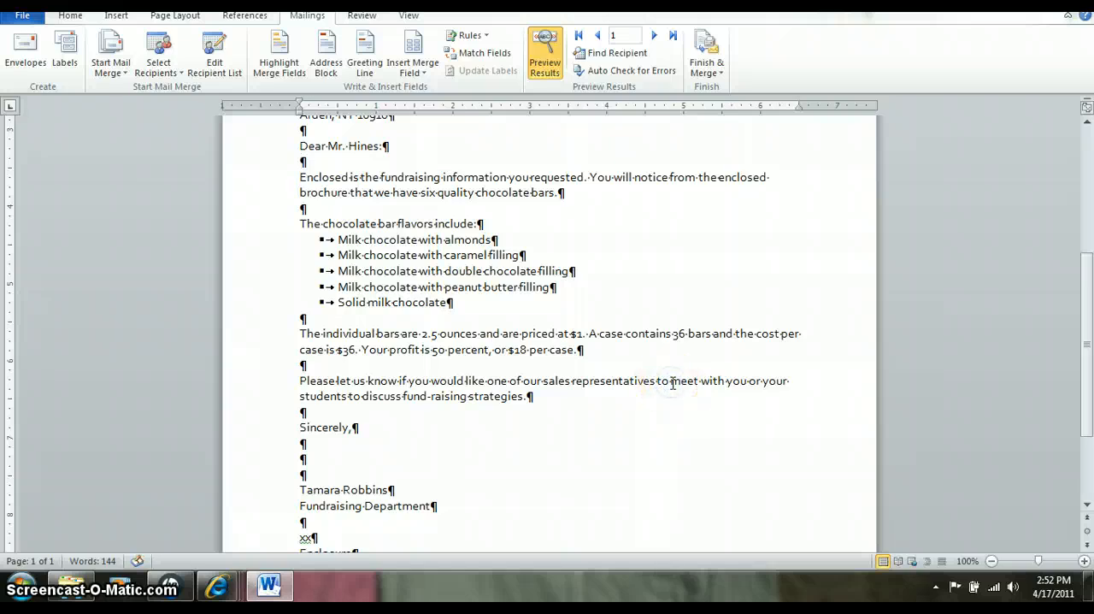
{"action": "type", "text": "visit"}
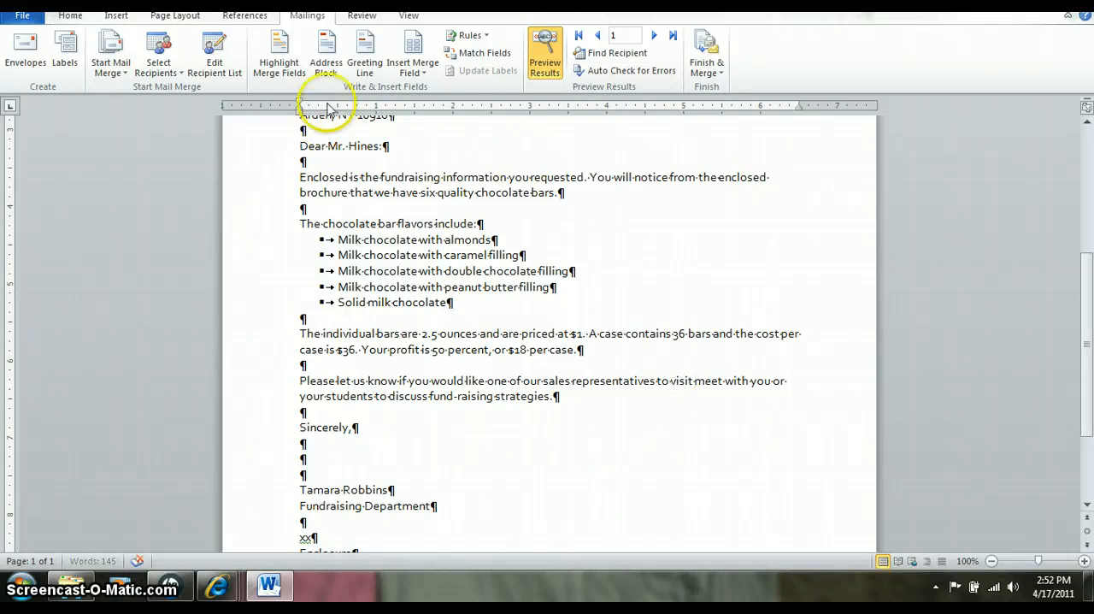
{"action": "left_click", "coordinate": [412, 65]}
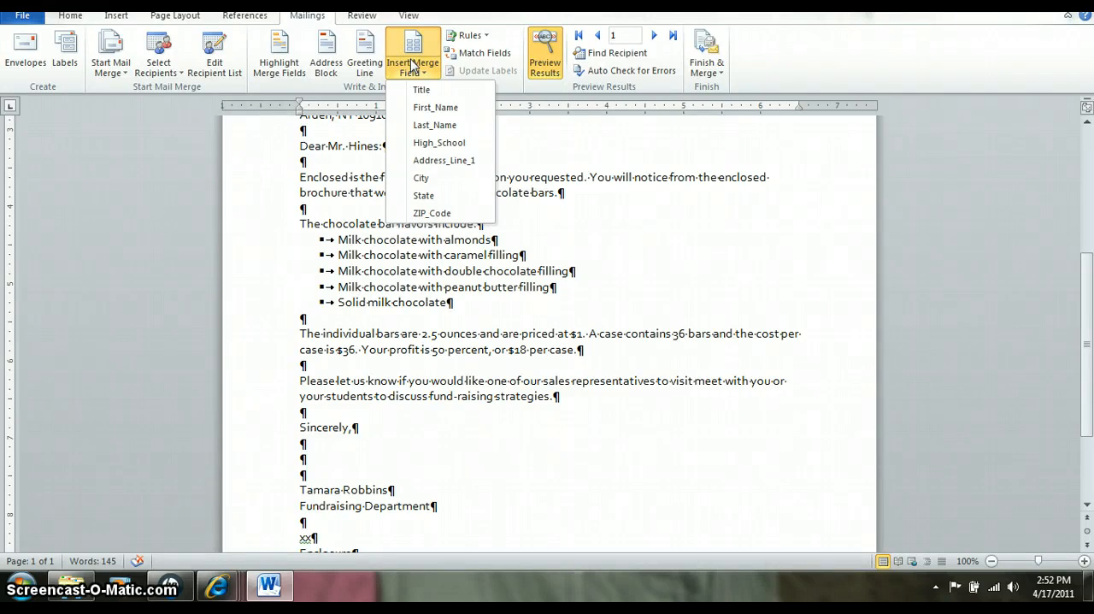
{"action": "left_click", "coordinate": [419, 142]}
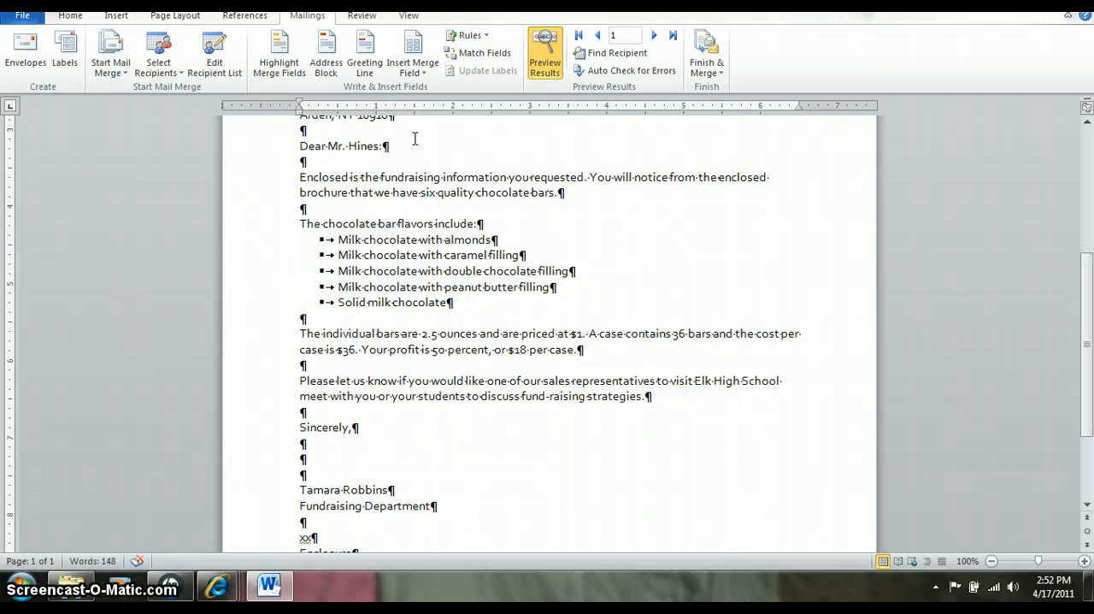
{"action": "type", "text": "to"}
- Compare the letter's merge fields with the previewed recipient data by switching the results preview off and on, ending with the fields shown
{"action": "left_click", "coordinate": [544, 53]}
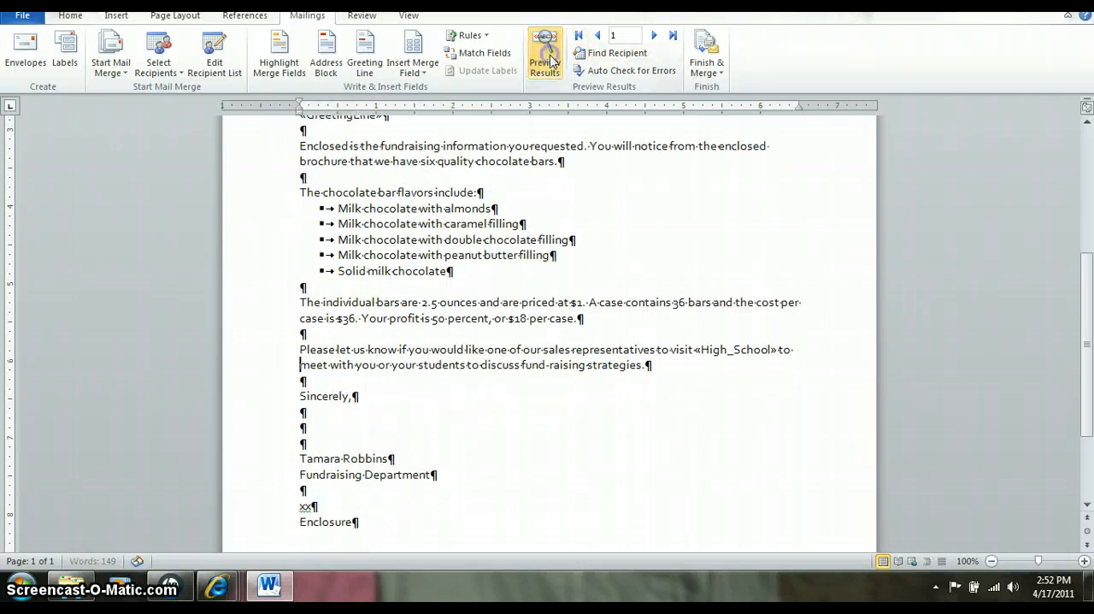
{"action": "scroll", "coordinate": [521, 262], "scroll_direction": "up", "scroll_amount": 2}
{"action": "scroll", "coordinate": [514, 265], "scroll_direction": "up", "scroll_amount": 1}
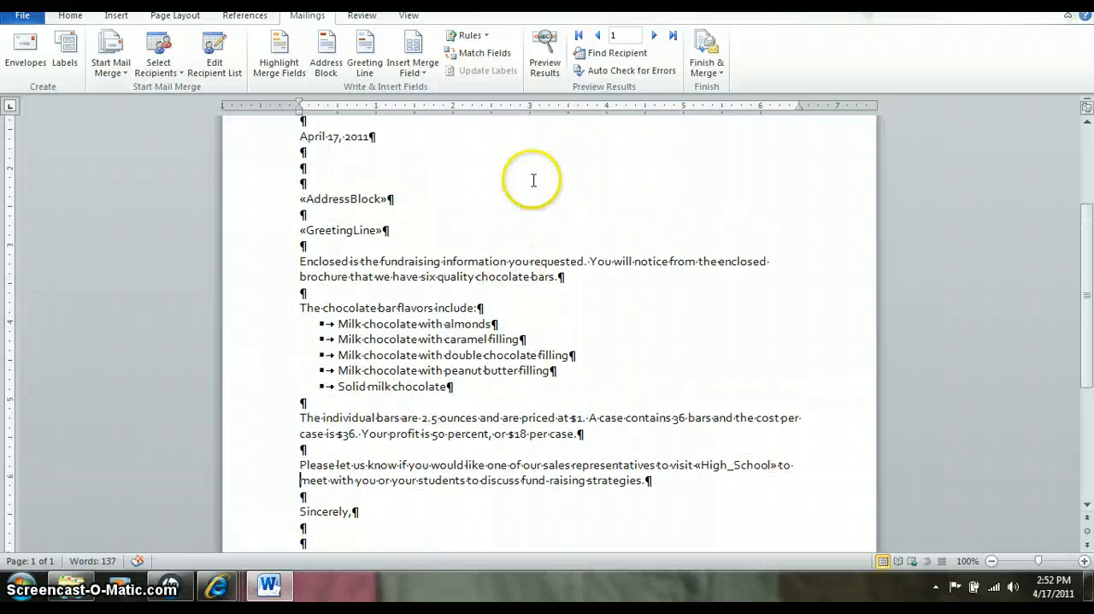
{"action": "left_click", "coordinate": [541, 75]}
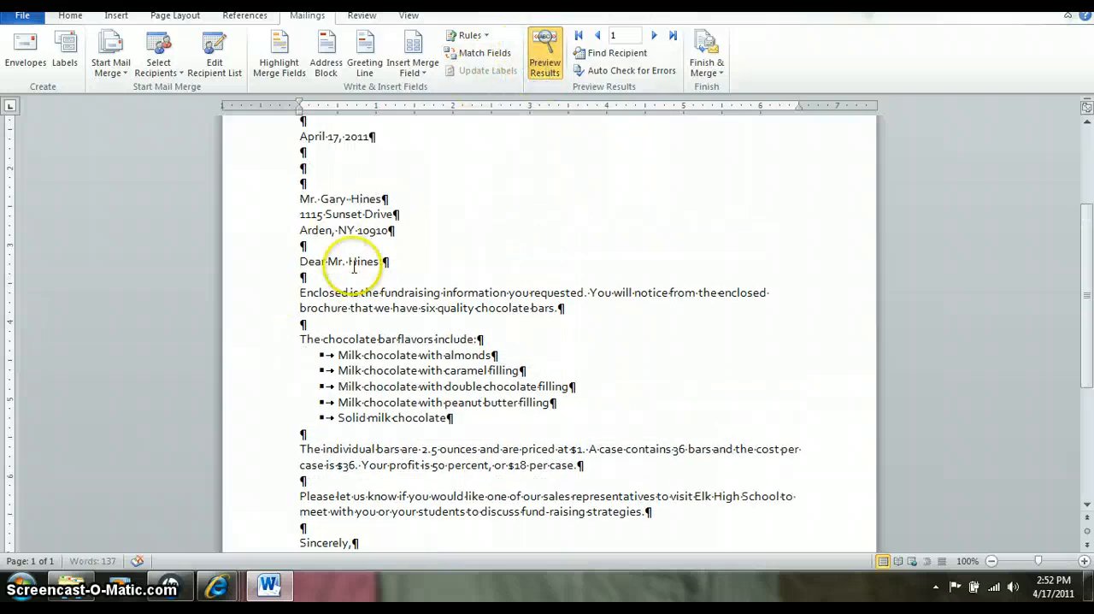
{"action": "left_click", "coordinate": [552, 68]}
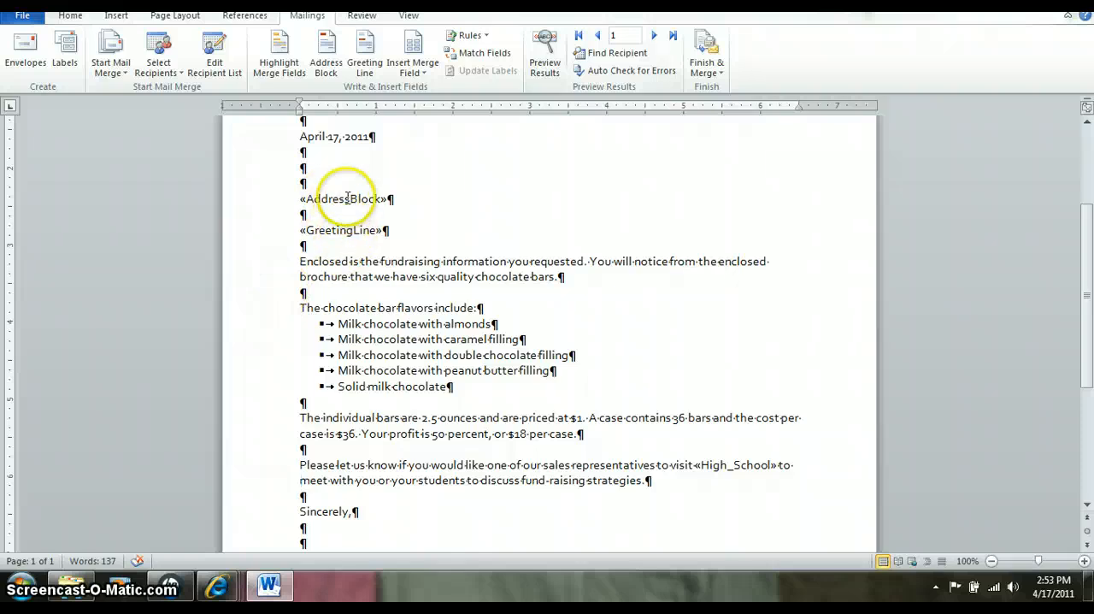
{"action": "left_click", "coordinate": [548, 76]}
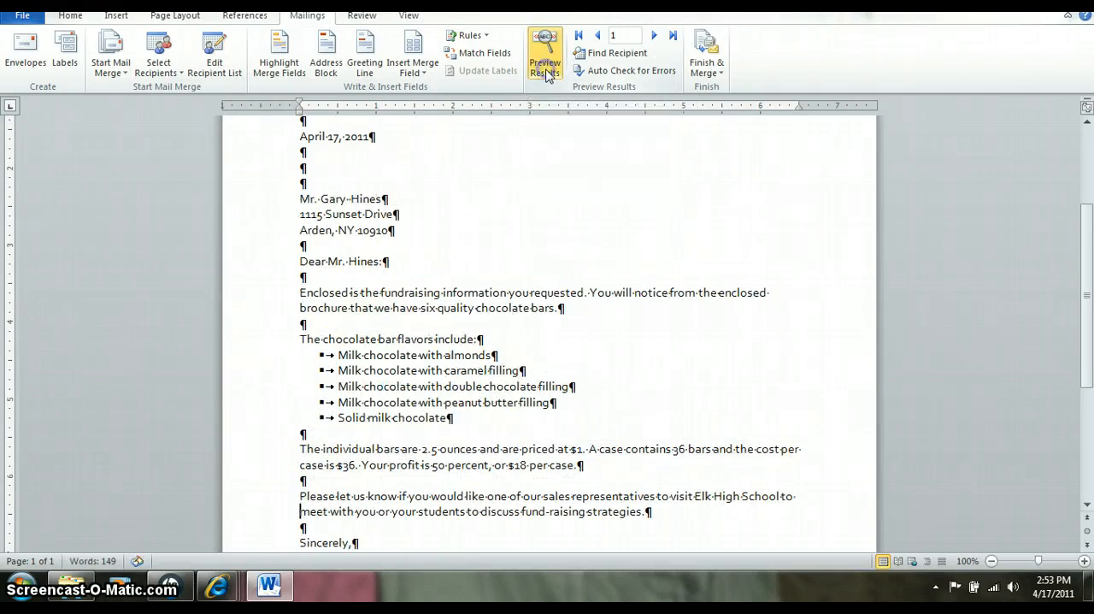
{"action": "left_click", "coordinate": [548, 76]}
{"action": "left_click", "coordinate": [548, 75]}
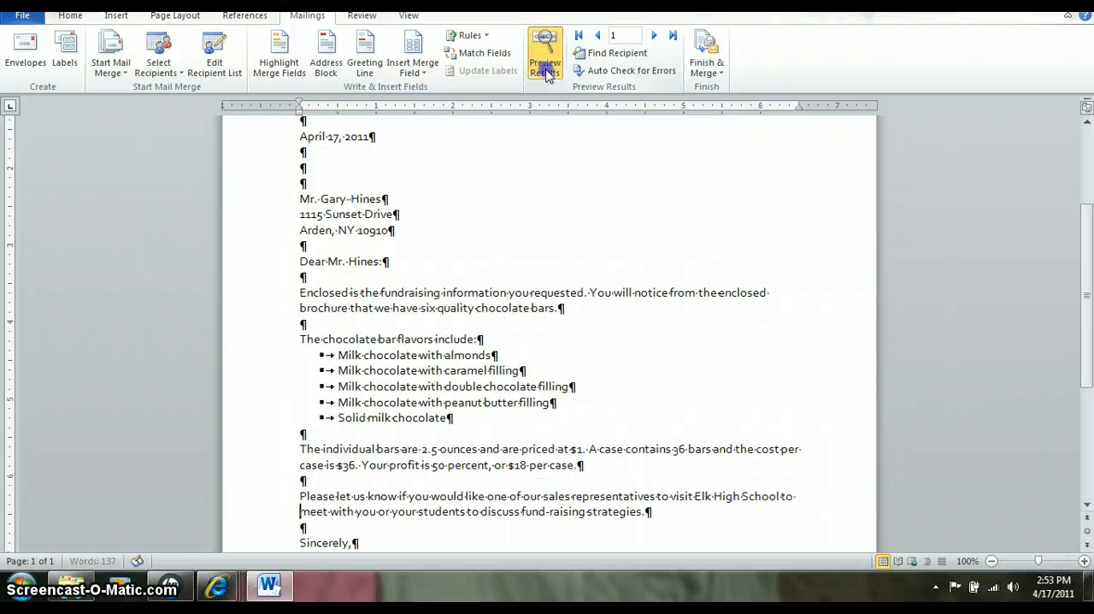
{"action": "left_click", "coordinate": [548, 76]}
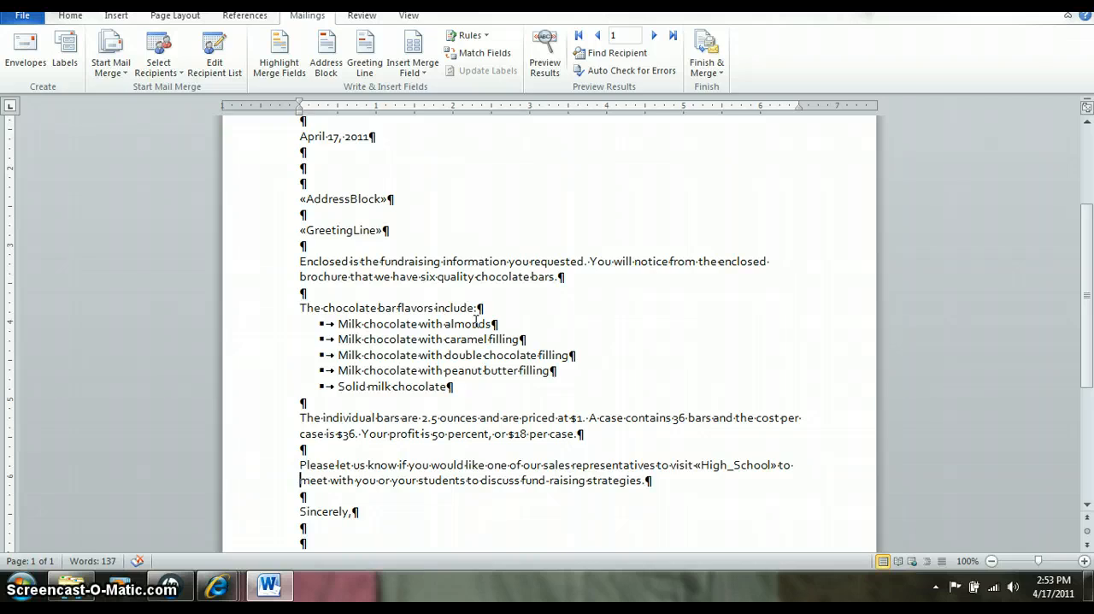
{"action": "left_click_drag", "start_coordinate": [454, 386], "coordinate": [329, 323]}
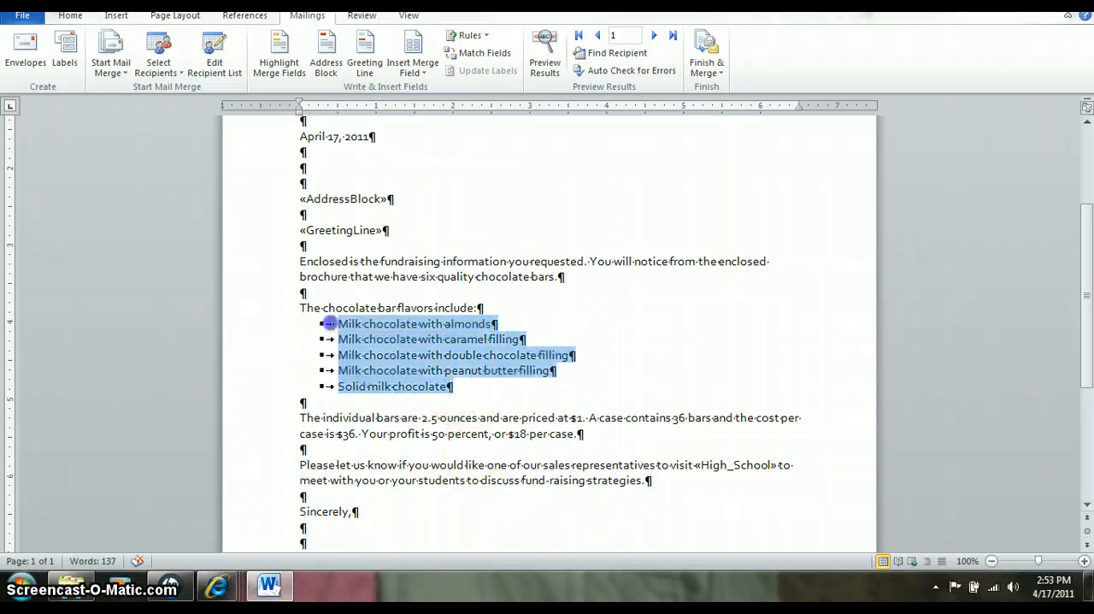
{"action": "left_click", "coordinate": [73, 18]}
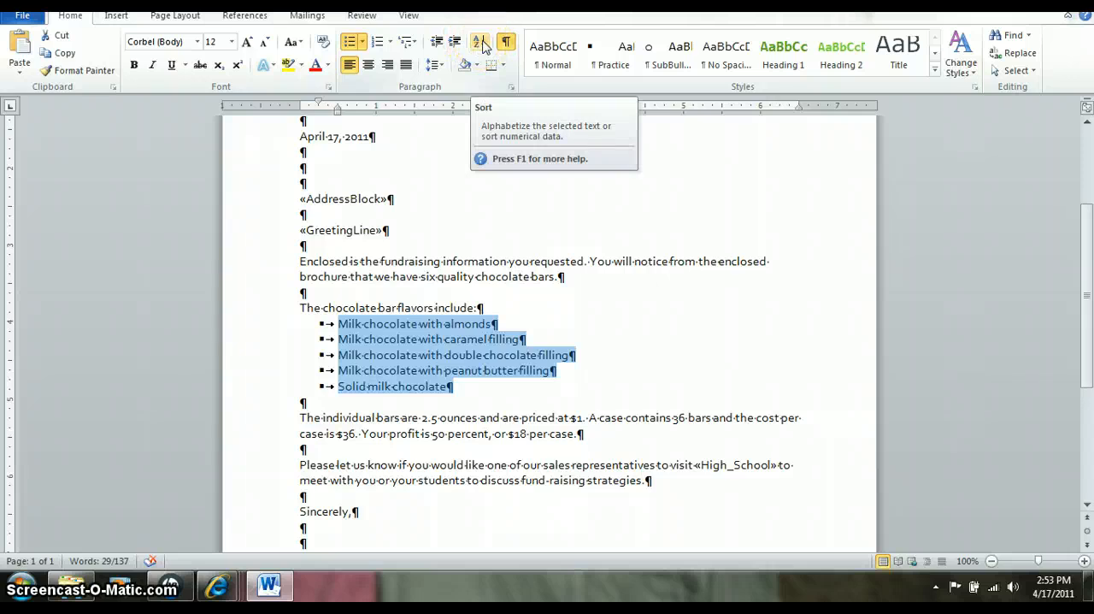
- Save the main letter as (ks)u6-1main in the Unit 6 folder inside Office 2 in the Documents library
{"action": "left_click", "coordinate": [26, 20]}
{"action": "left_click", "coordinate": [33, 68]}
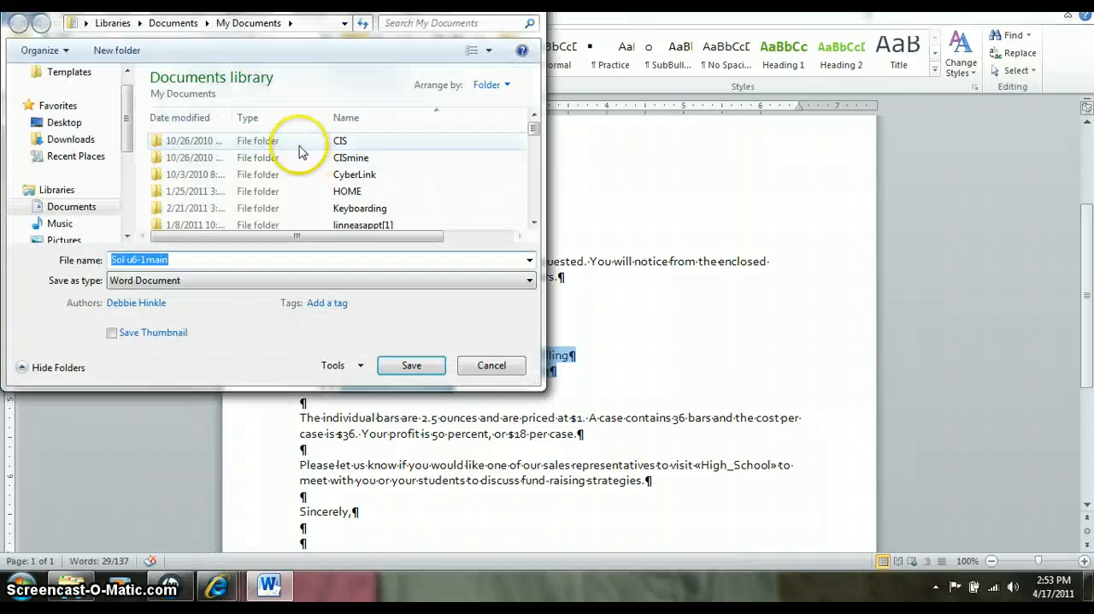
{"action": "left_click", "coordinate": [82, 212]}
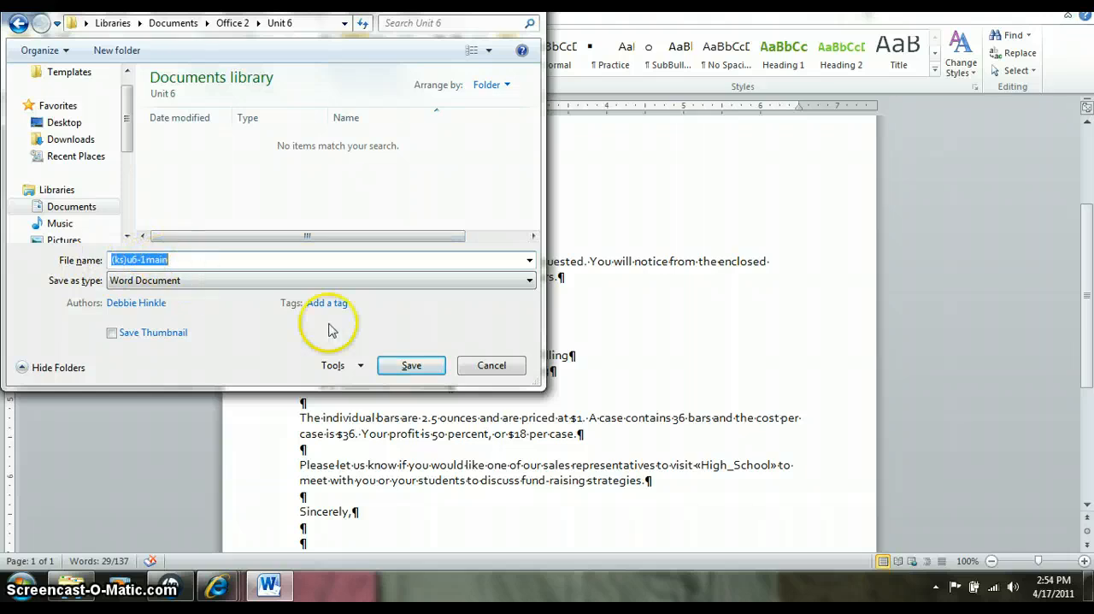
{"action": "left_click", "coordinate": [413, 367]}
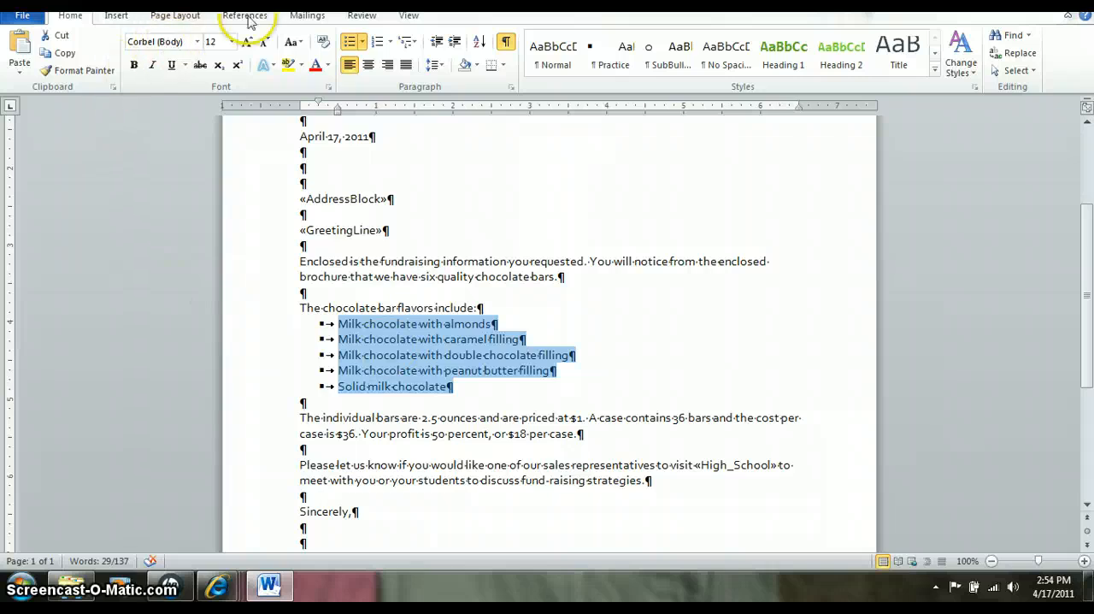
- Check the list of recipients included in the mail merge, close it, and clear the text selection in the letter
{"action": "left_click", "coordinate": [306, 17]}
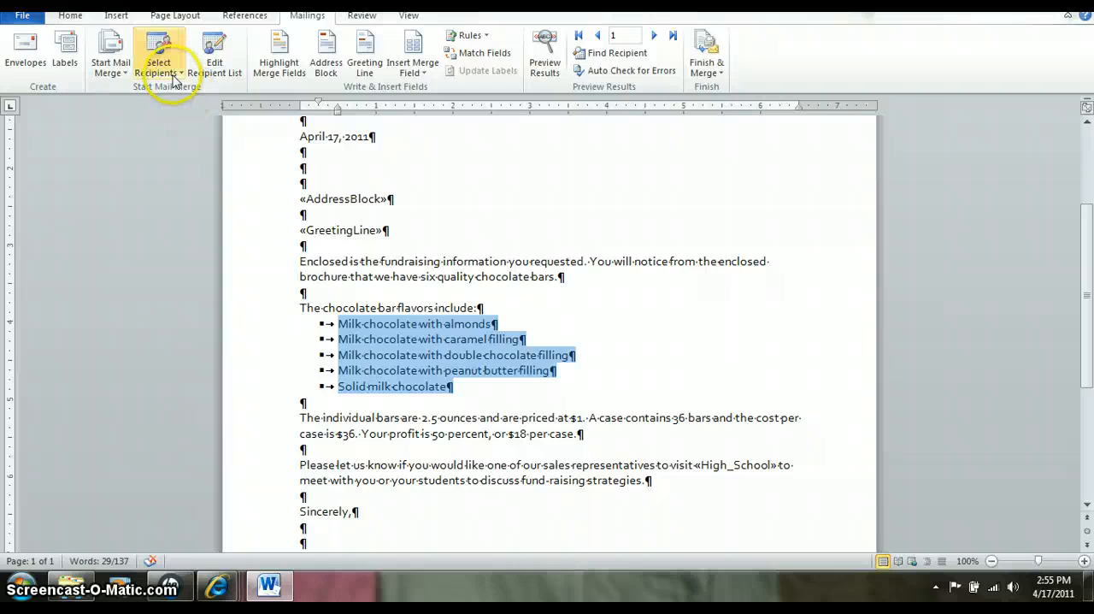
{"action": "left_click", "coordinate": [212, 67]}
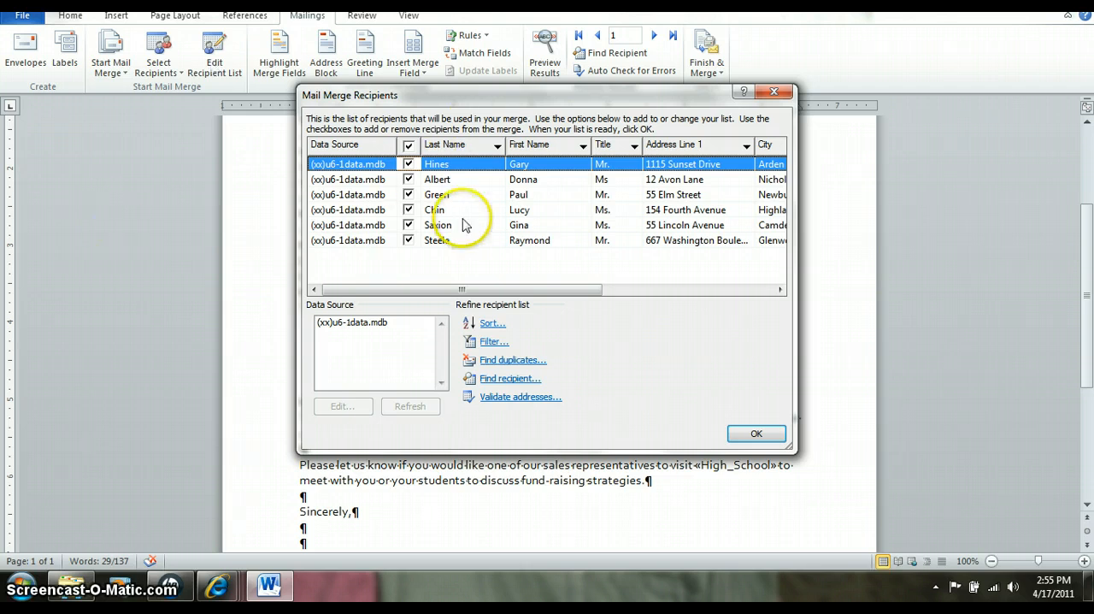
{"action": "left_click", "coordinate": [778, 92]}
{"action": "left_click", "coordinate": [346, 267]}
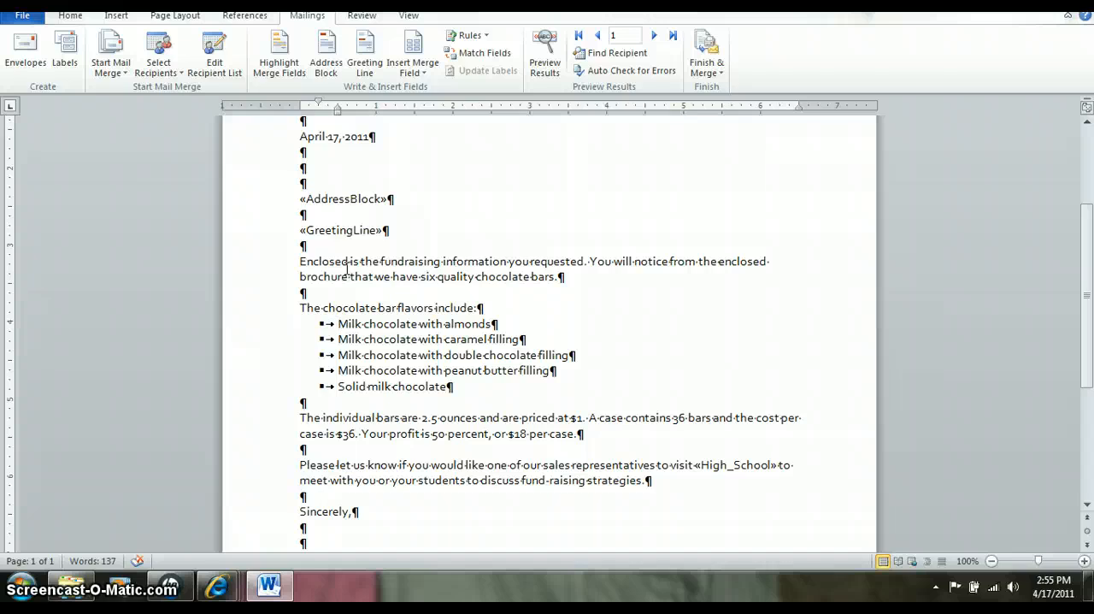
- Finish the merge by creating individual letters for all records in a new document
{"action": "left_click", "coordinate": [718, 75]}
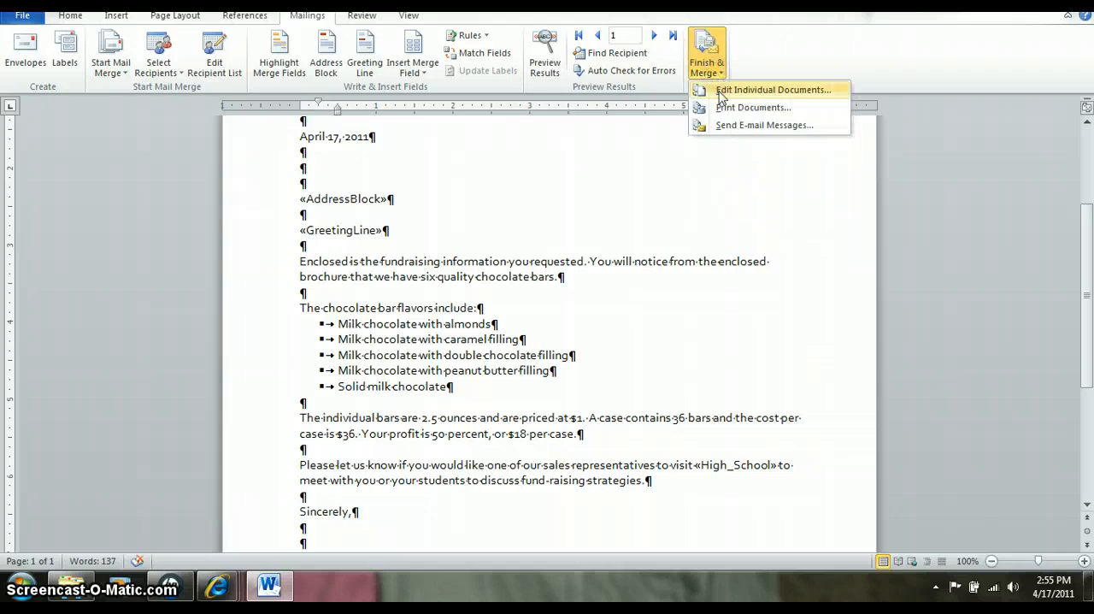
{"action": "left_click", "coordinate": [721, 93]}
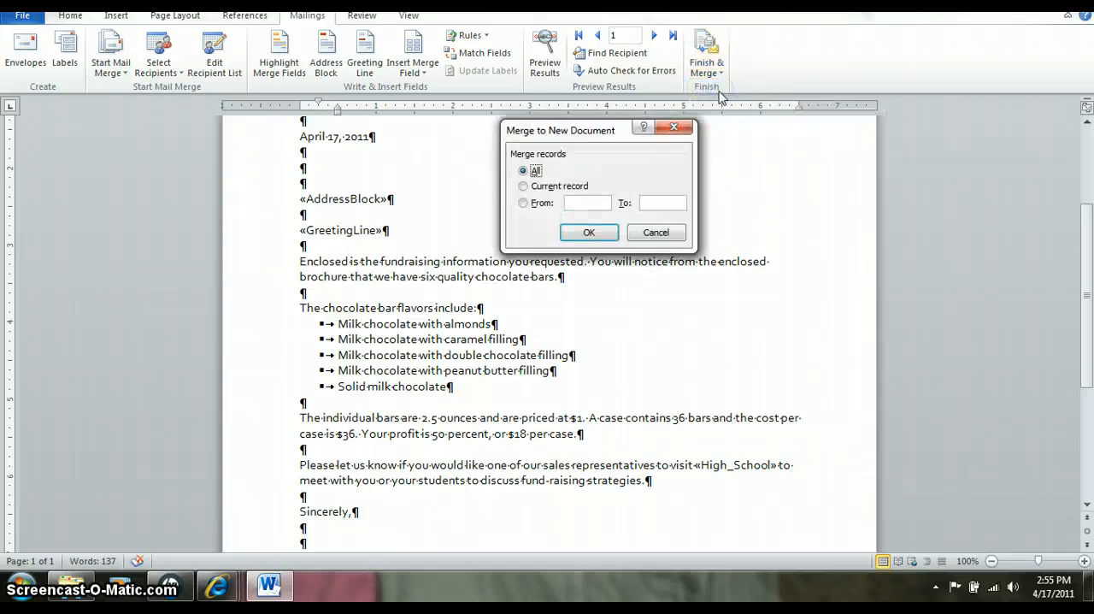
{"action": "left_click", "coordinate": [589, 233]}
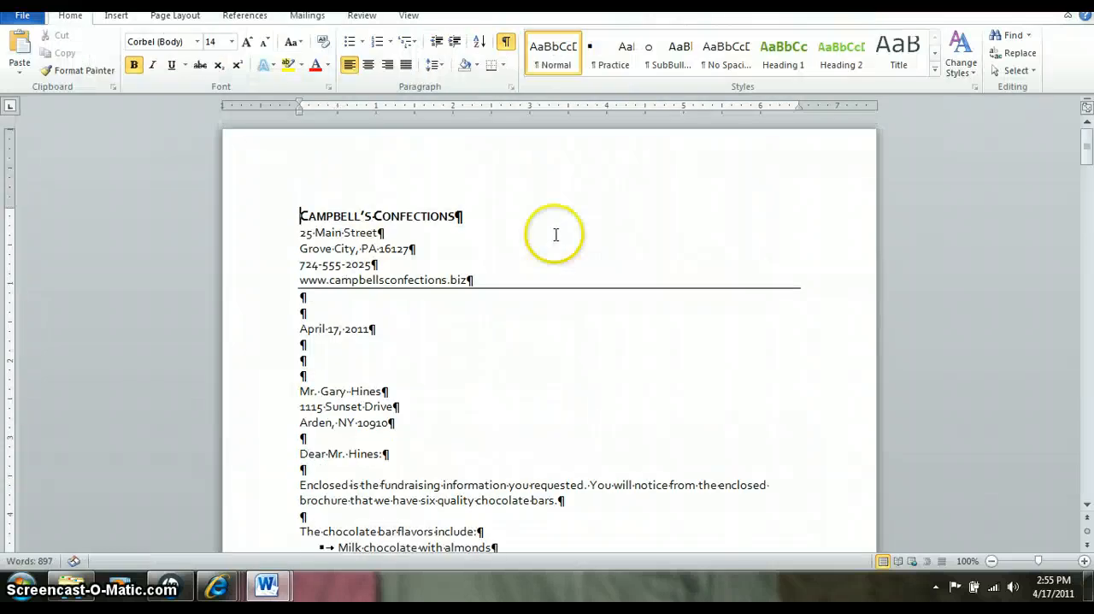
- Look through all the merged letters to check each recipient's address, greeting and high school, ending at the first letter
{"action": "left_click", "coordinate": [1089, 479]}
{"action": "left_click", "coordinate": [1088, 479]}
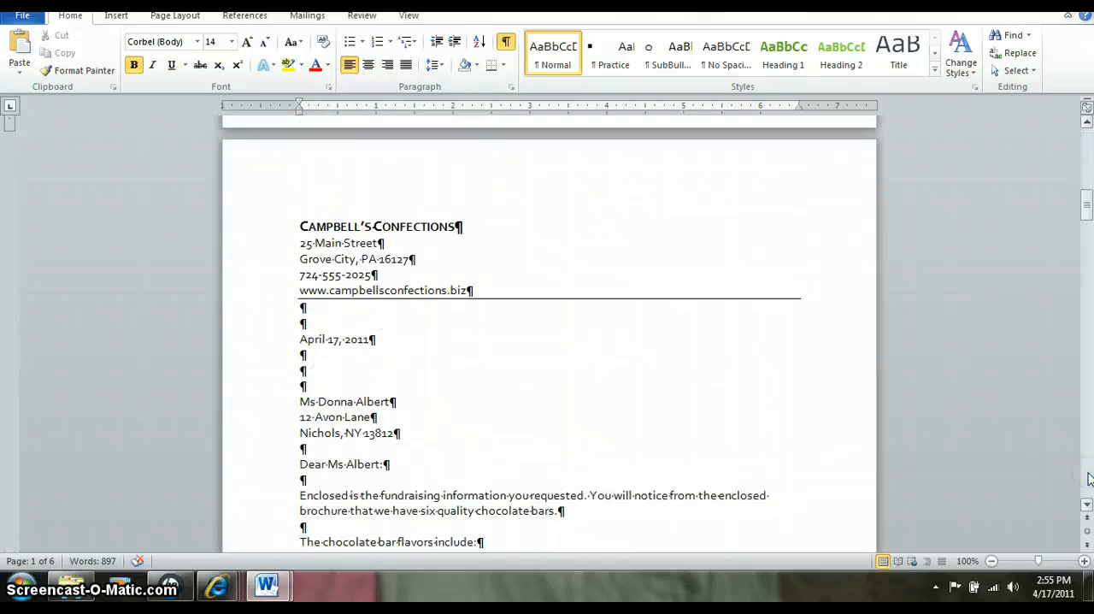
{"action": "left_click", "coordinate": [1089, 479]}
{"action": "left_click", "coordinate": [1088, 479]}
{"action": "left_click", "coordinate": [1089, 478]}
{"action": "left_click", "coordinate": [1089, 479]}
{"action": "left_click", "coordinate": [1088, 479]}
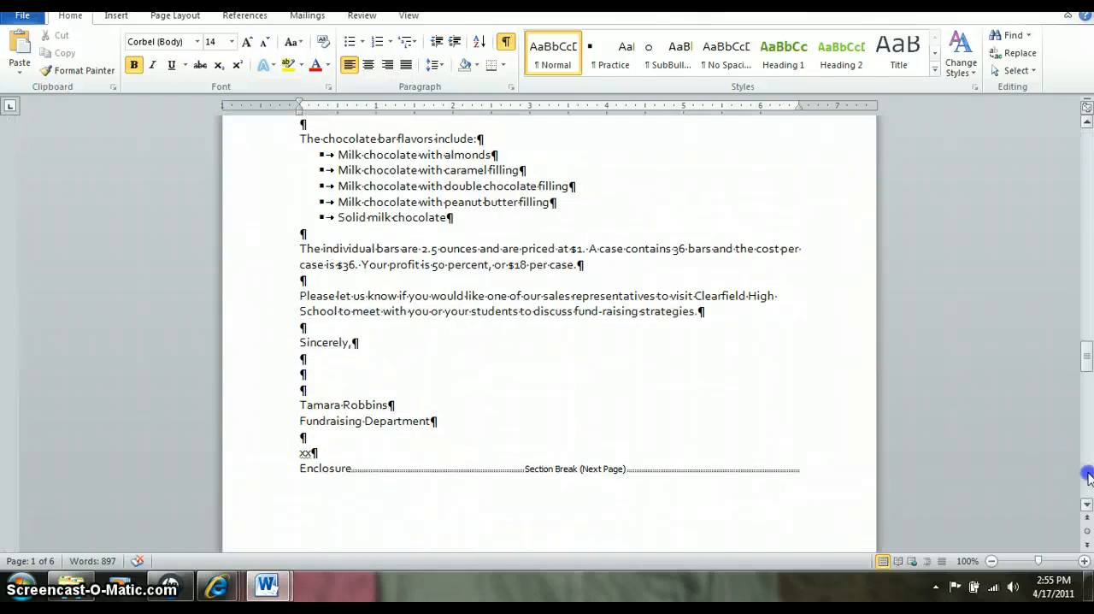
{"action": "left_click", "coordinate": [1088, 479]}
{"action": "left_click", "coordinate": [1089, 479]}
{"action": "left_click", "coordinate": [1088, 478]}
{"action": "left_click", "coordinate": [1089, 479]}
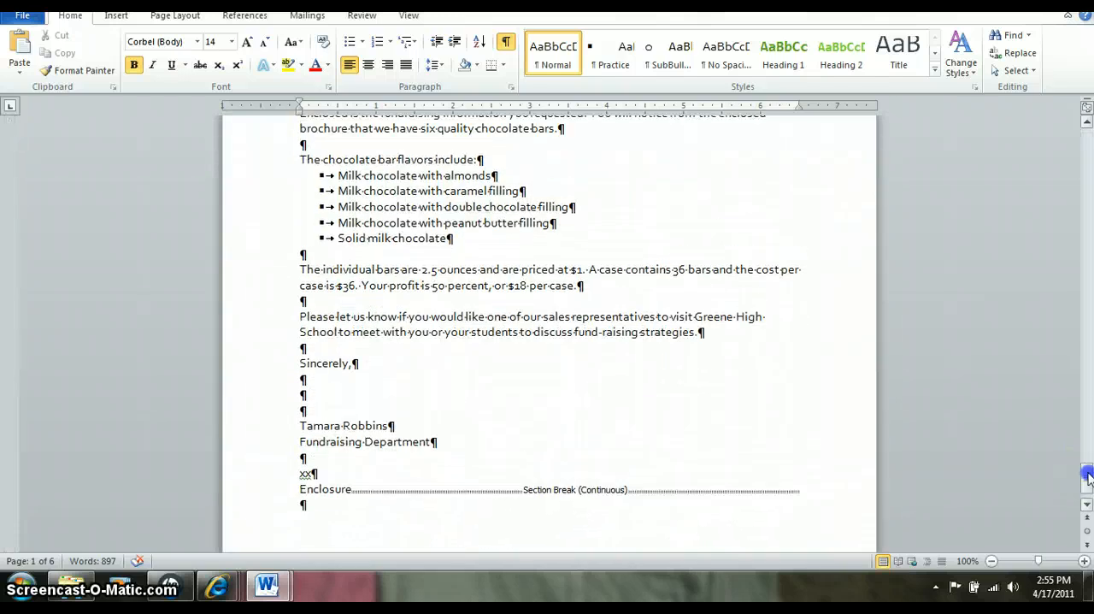
{"action": "left_click", "coordinate": [1086, 140]}
{"action": "left_click", "coordinate": [1086, 142]}
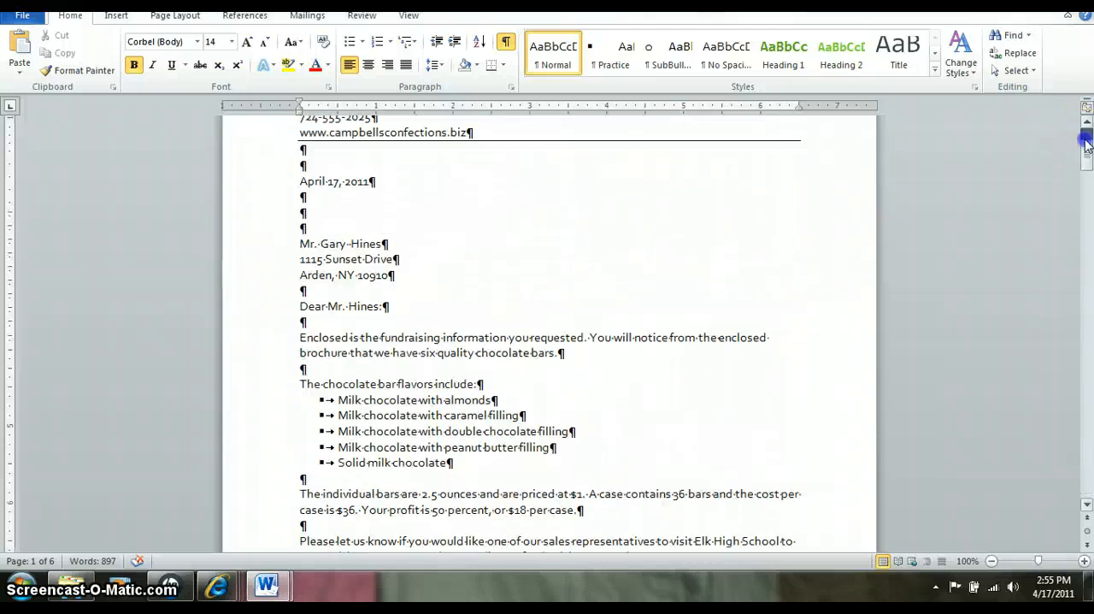
{"action": "left_click", "coordinate": [1086, 143]}
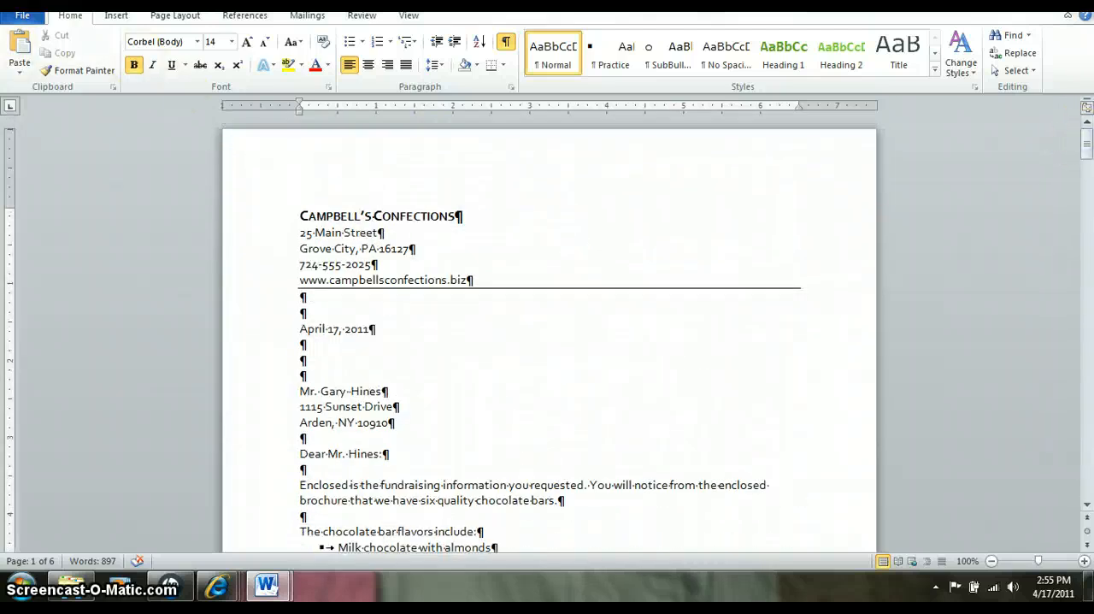
- Save the merged letters as (ks)u6-1merged in the Unit 6 folder as a Word document
{"action": "left_click", "coordinate": [15, 19]}
{"action": "left_click", "coordinate": [49, 67]}
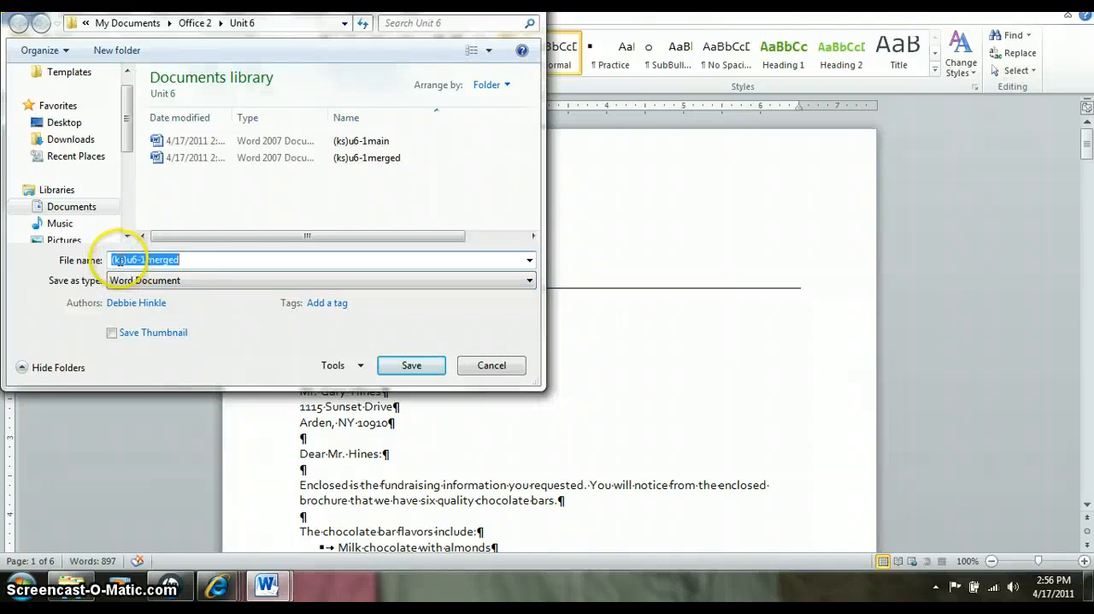
{"action": "left_click", "coordinate": [384, 368]}
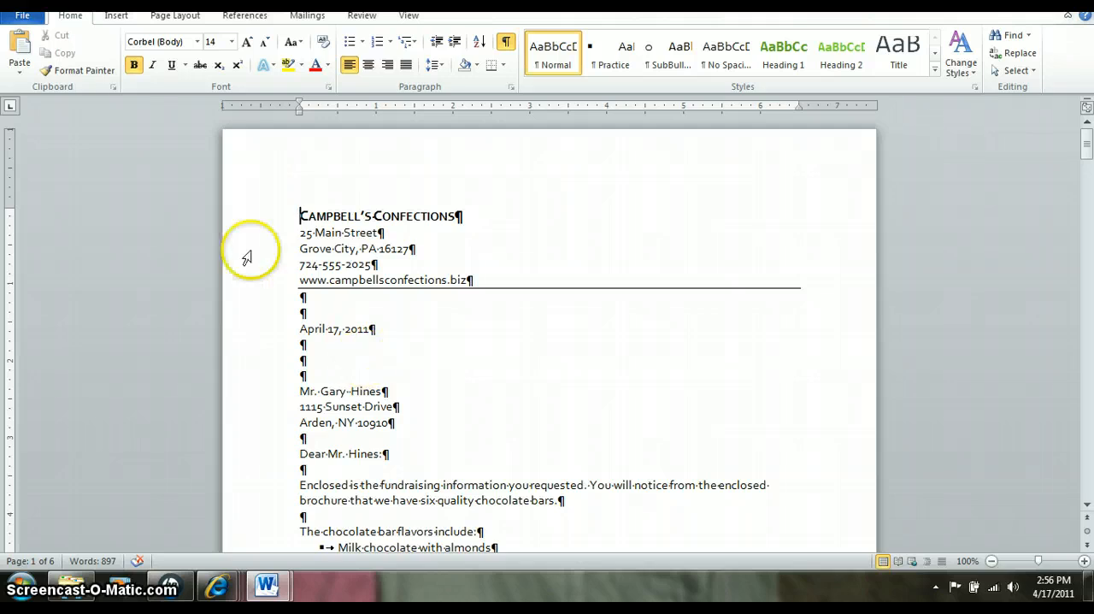
- Create a new blank document
{"action": "left_click", "coordinate": [23, 16]}
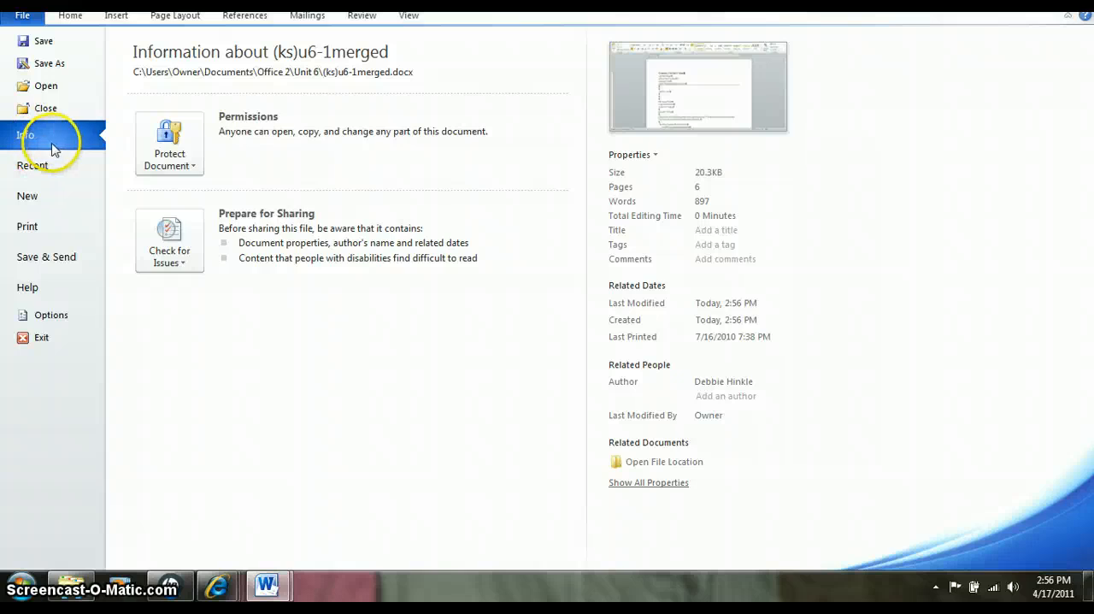
{"action": "left_click", "coordinate": [27, 197]}
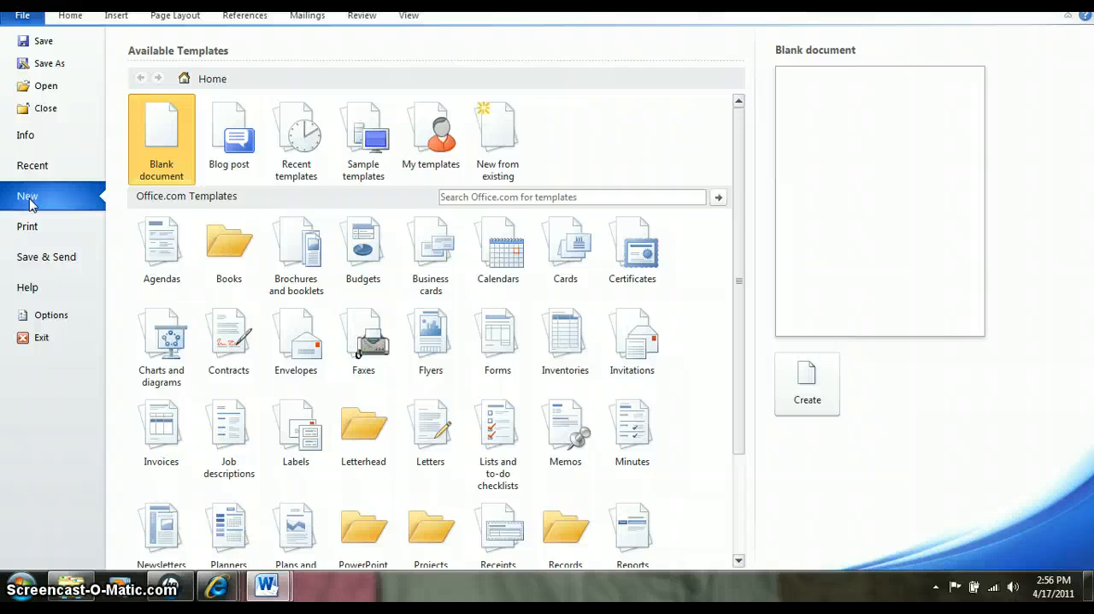
{"action": "left_click", "coordinate": [165, 131]}
{"action": "double_click", "coordinate": [165, 132]}
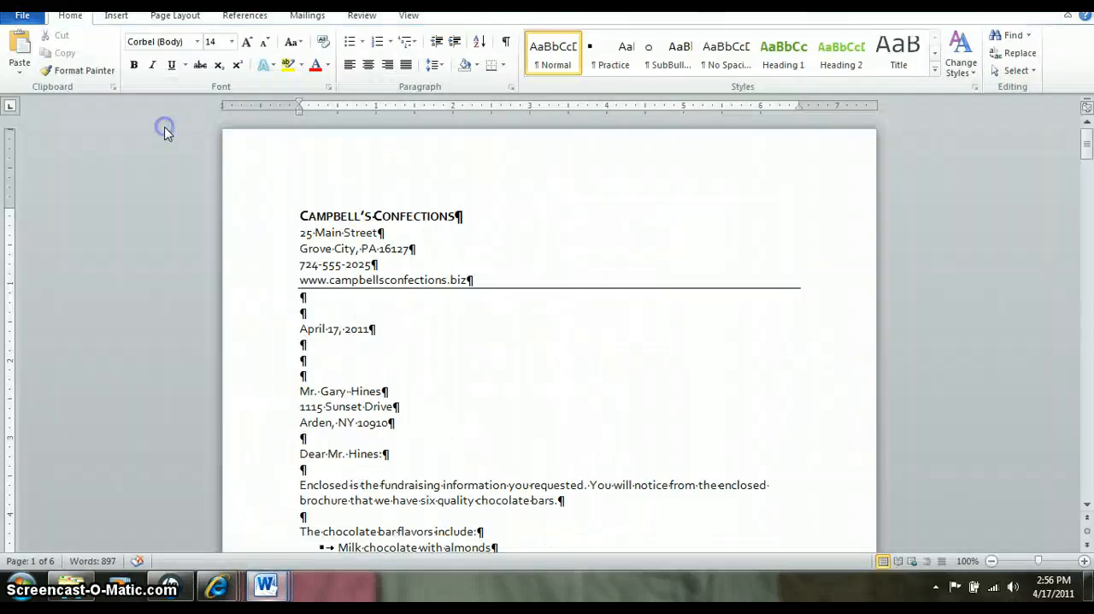
- Attach the existing Access recipient list (xx)u6-1data.mdb from the Office 2 Unit 6 folder to the blank document
{"action": "left_click", "coordinate": [304, 19]}
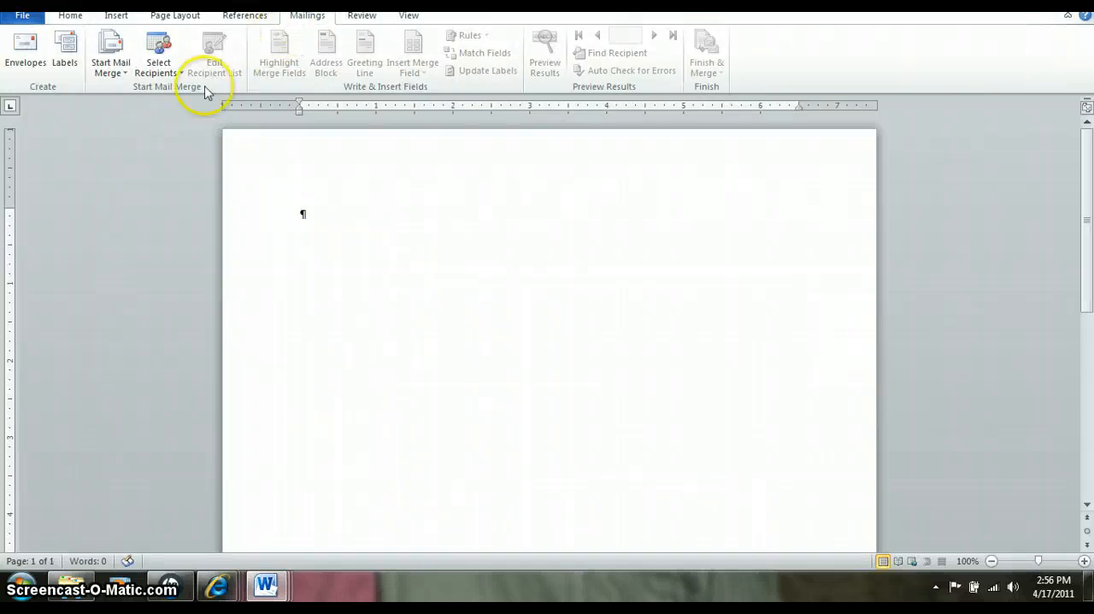
{"action": "left_click", "coordinate": [176, 76]}
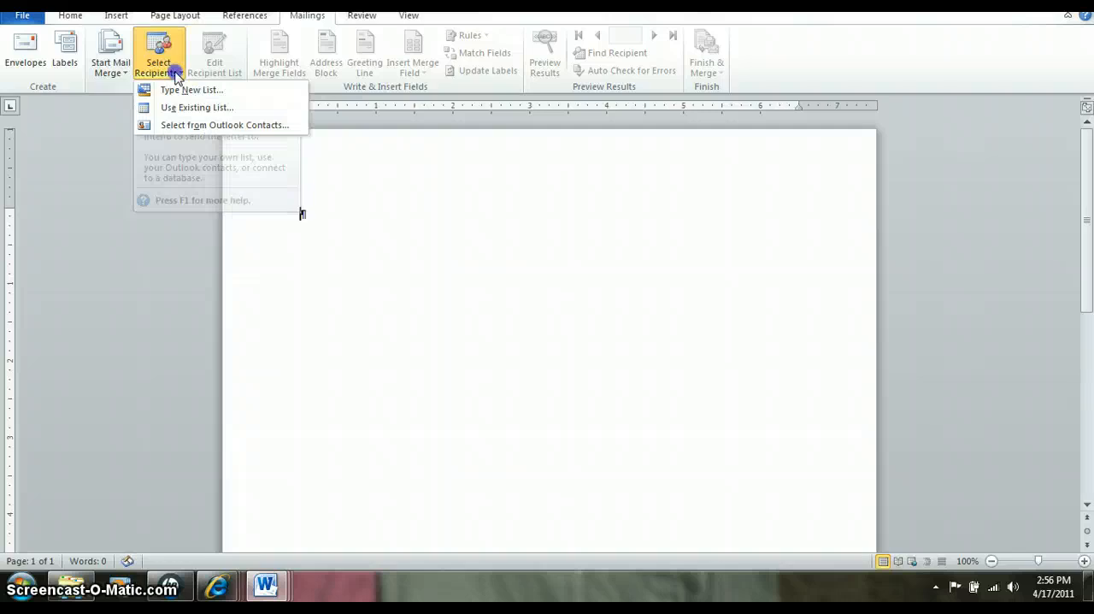
{"action": "left_click", "coordinate": [175, 108]}
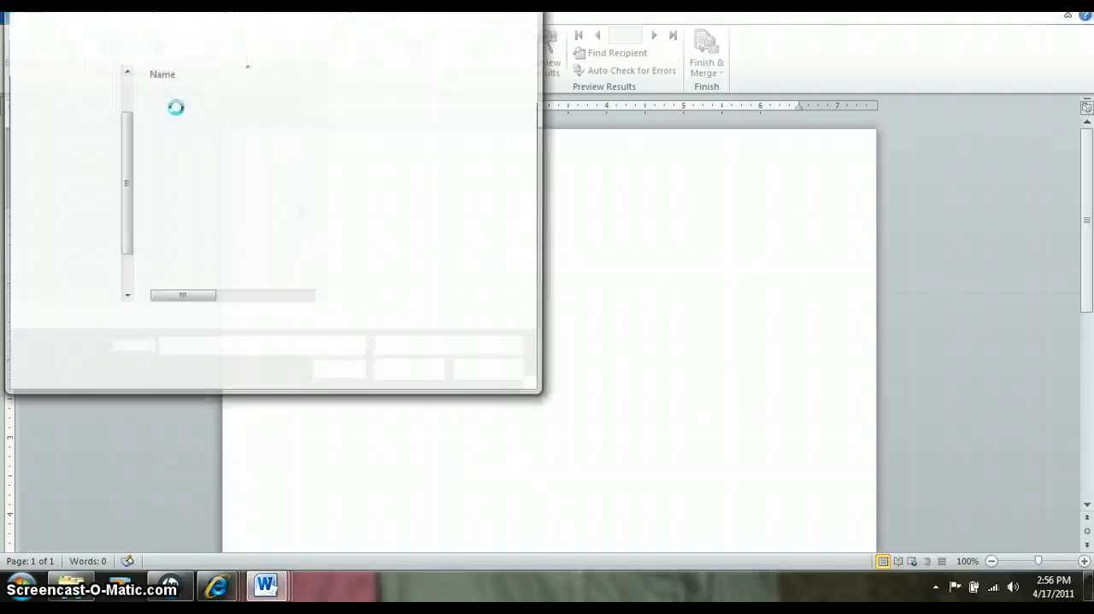
{"action": "left_click", "coordinate": [85, 158]}
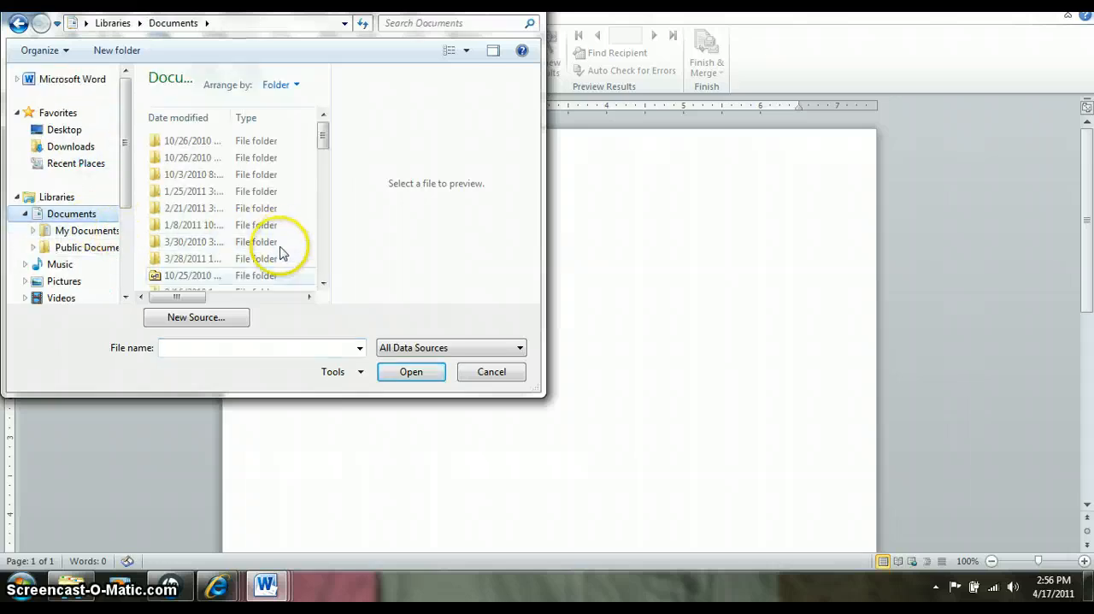
{"action": "left_click", "coordinate": [90, 232]}
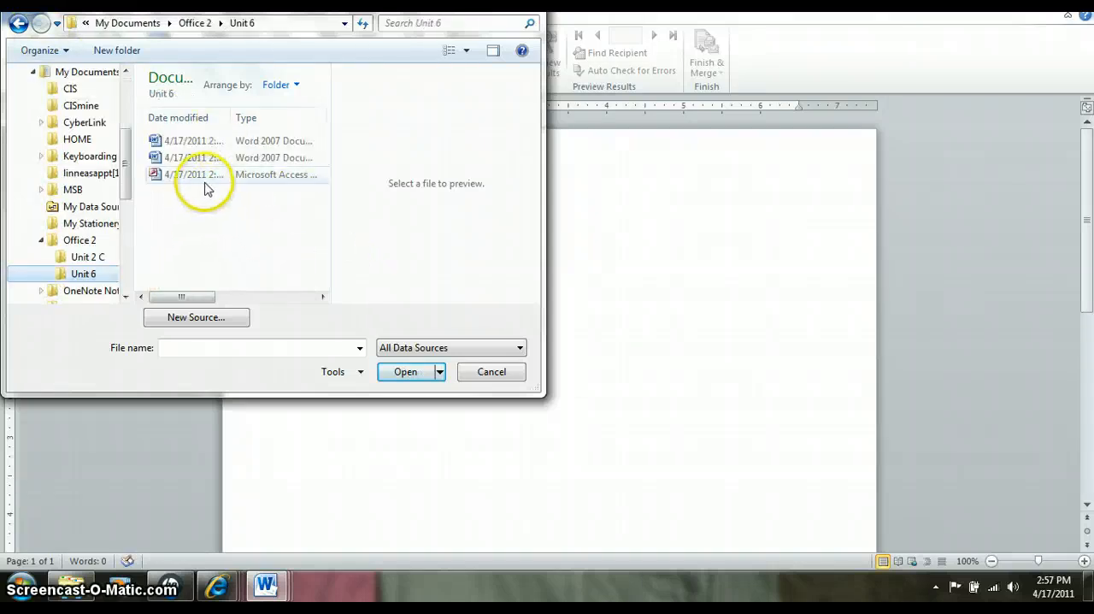
{"action": "left_click", "coordinate": [199, 174]}
{"action": "left_click", "coordinate": [405, 373]}
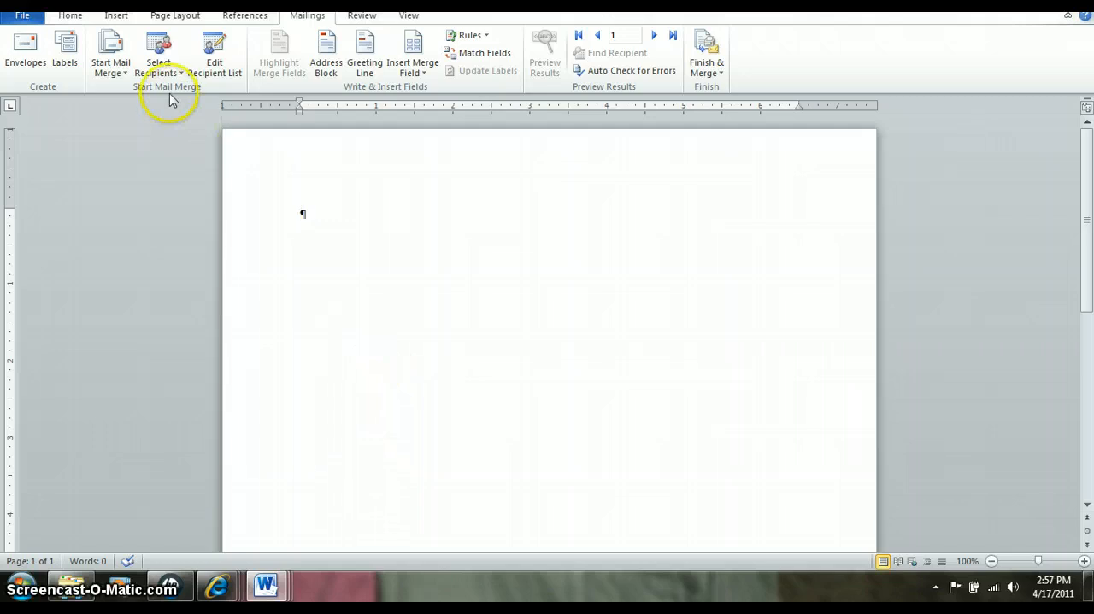
- Set the mail merge type to labels using Avery US Letter product 5160 Easy Peel Address Labels
{"action": "left_click", "coordinate": [126, 77]}
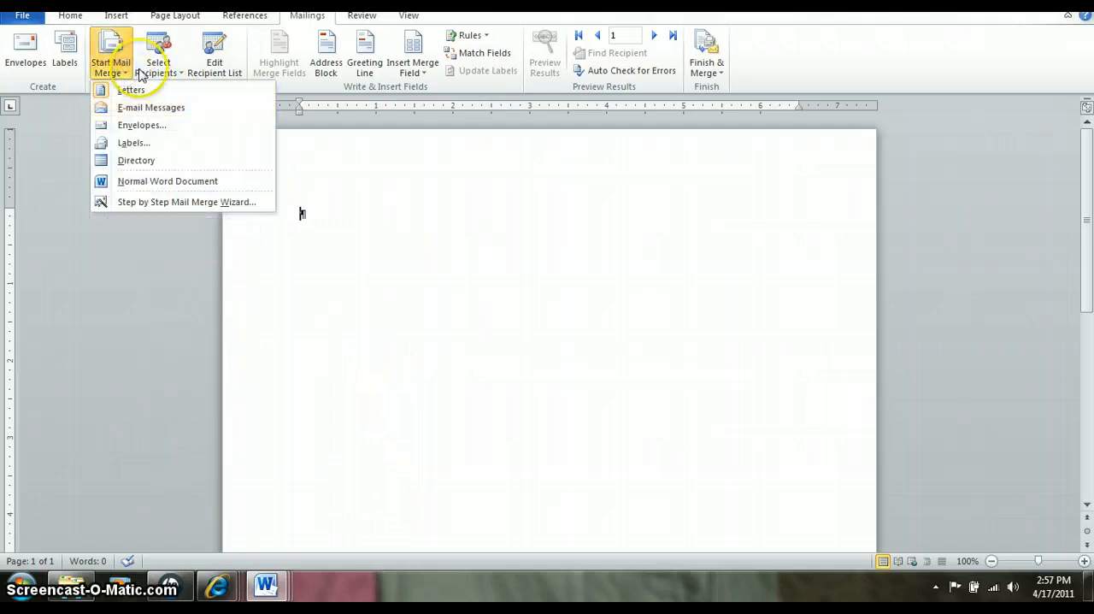
{"action": "left_click", "coordinate": [132, 143]}
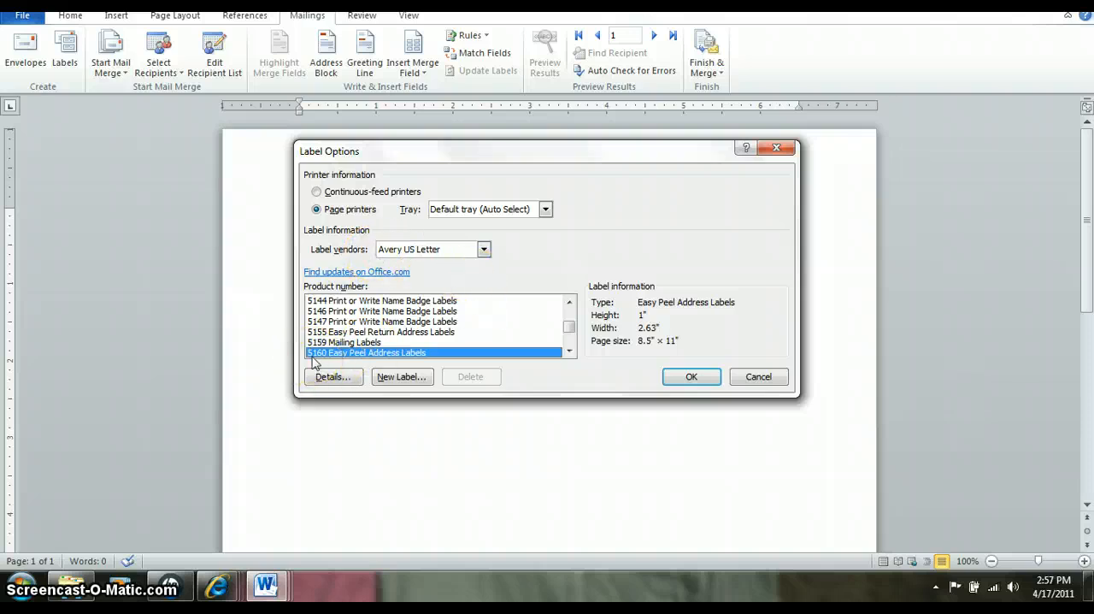
{"action": "left_click", "coordinate": [681, 381]}
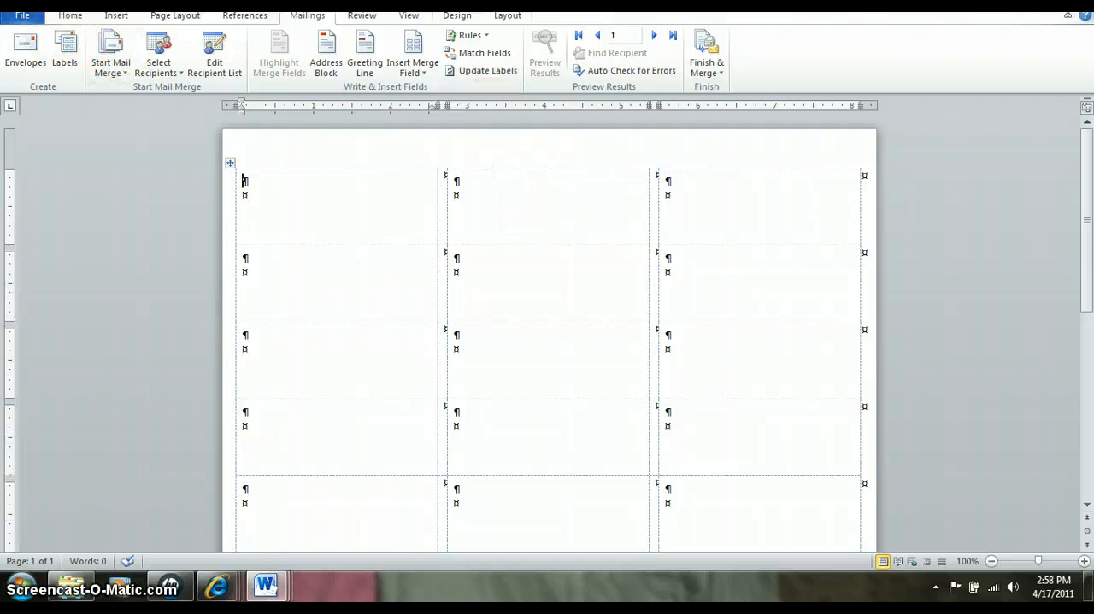
- Review the label merge's recipient list with its data source (xx)u6-1data.mdb selected, and close the list
{"action": "left_click", "coordinate": [206, 64]}
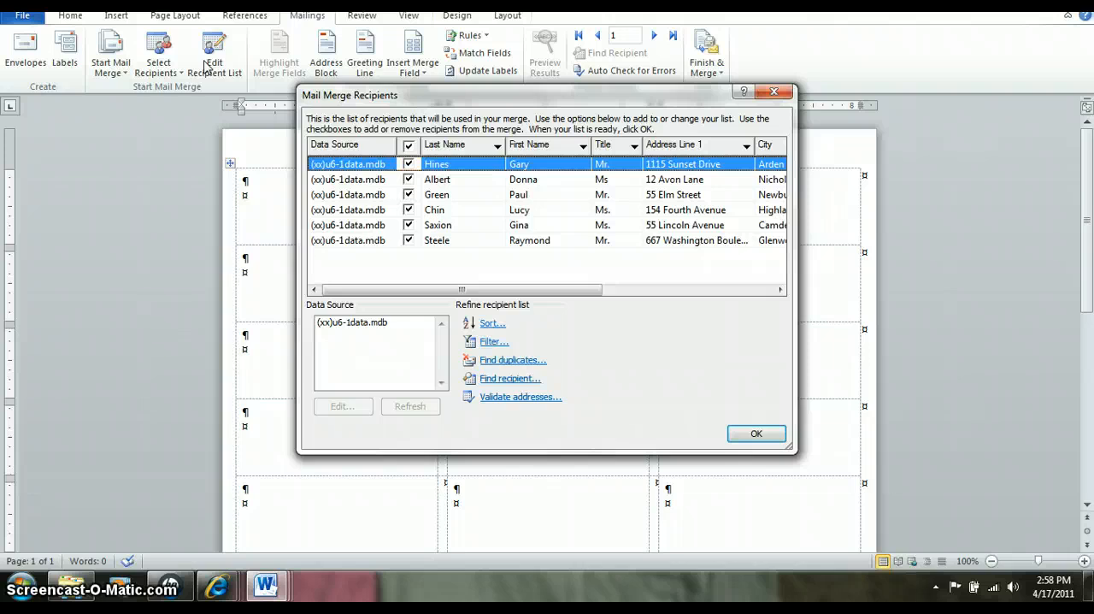
{"action": "left_click", "coordinate": [340, 325]}
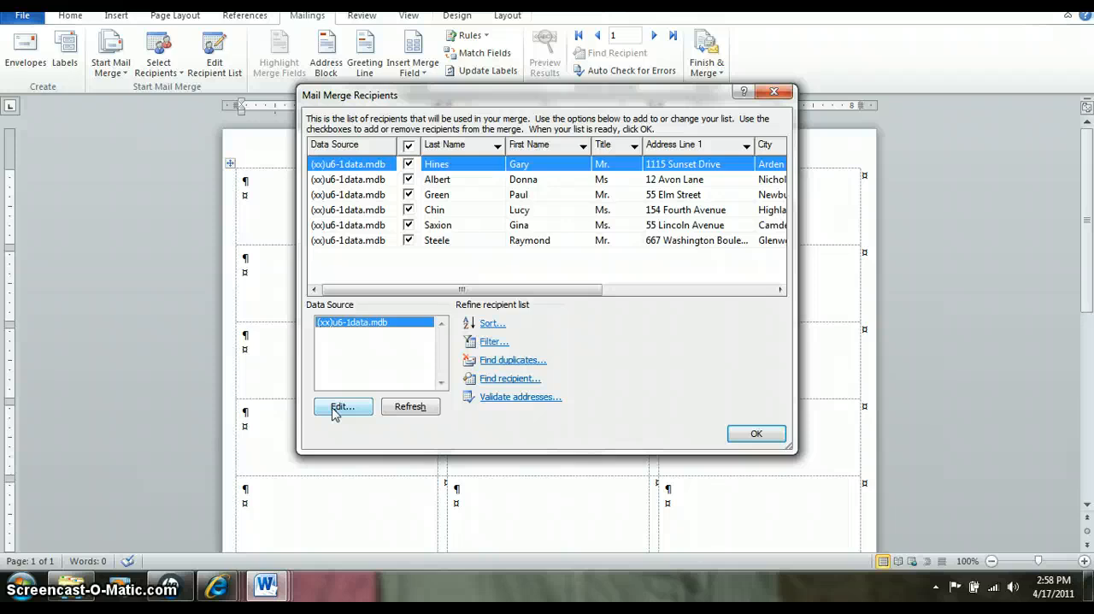
{"action": "left_click", "coordinate": [740, 432]}
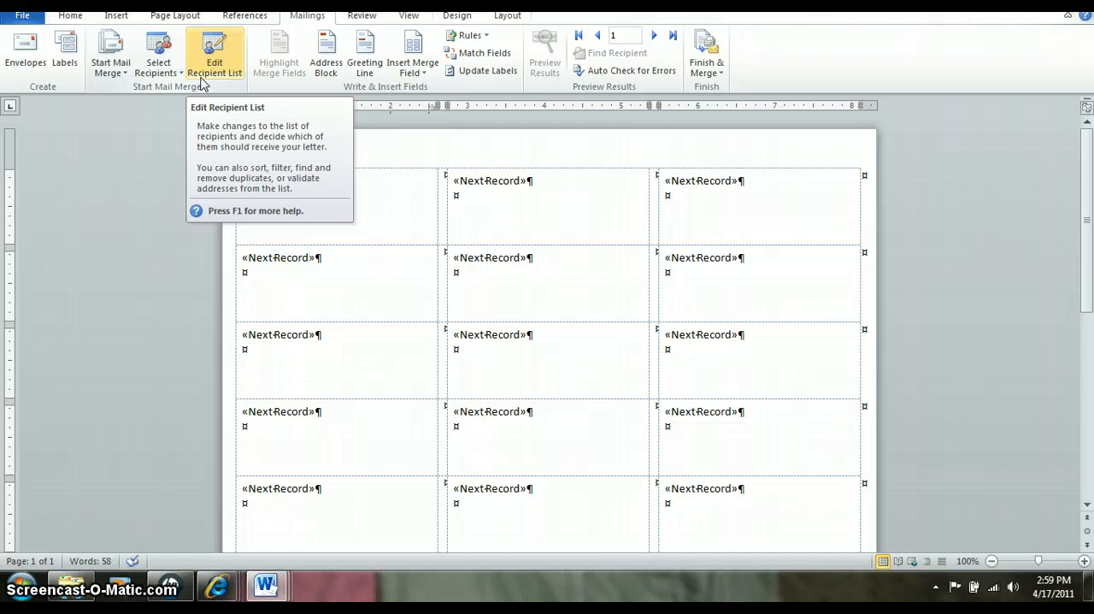
- Sort the label recipients in ascending order by last name
{"action": "left_click", "coordinate": [204, 82]}
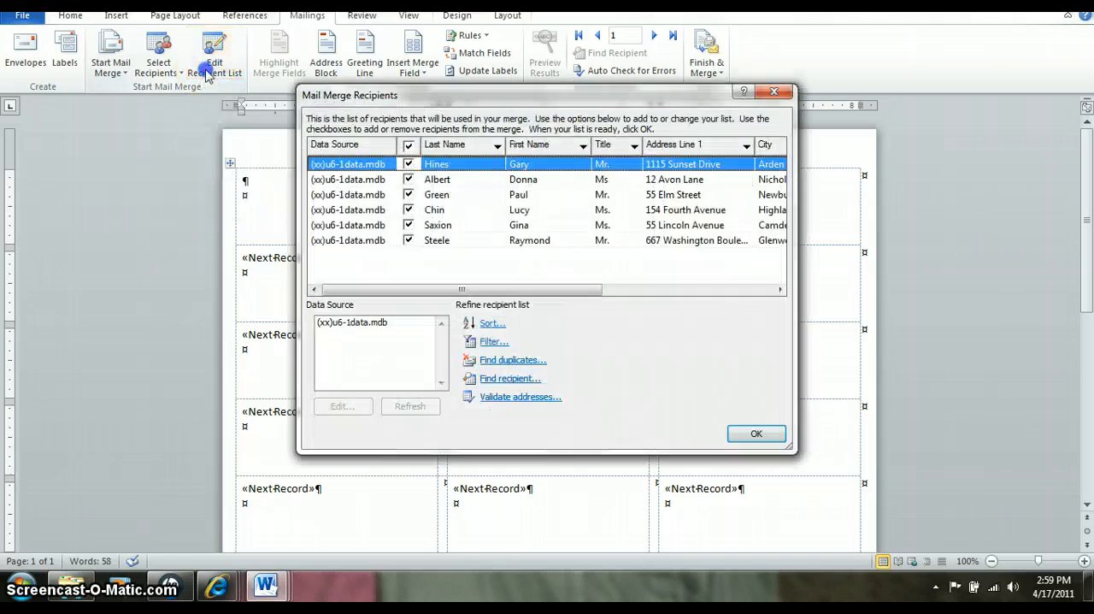
{"action": "left_click", "coordinate": [443, 145]}
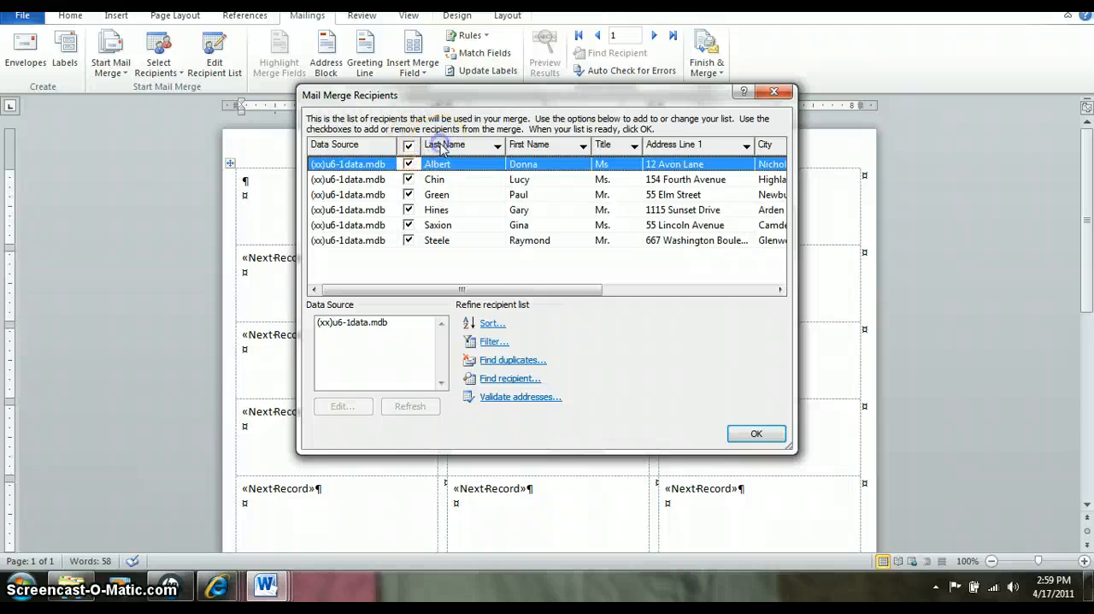
{"action": "left_click", "coordinate": [756, 433]}
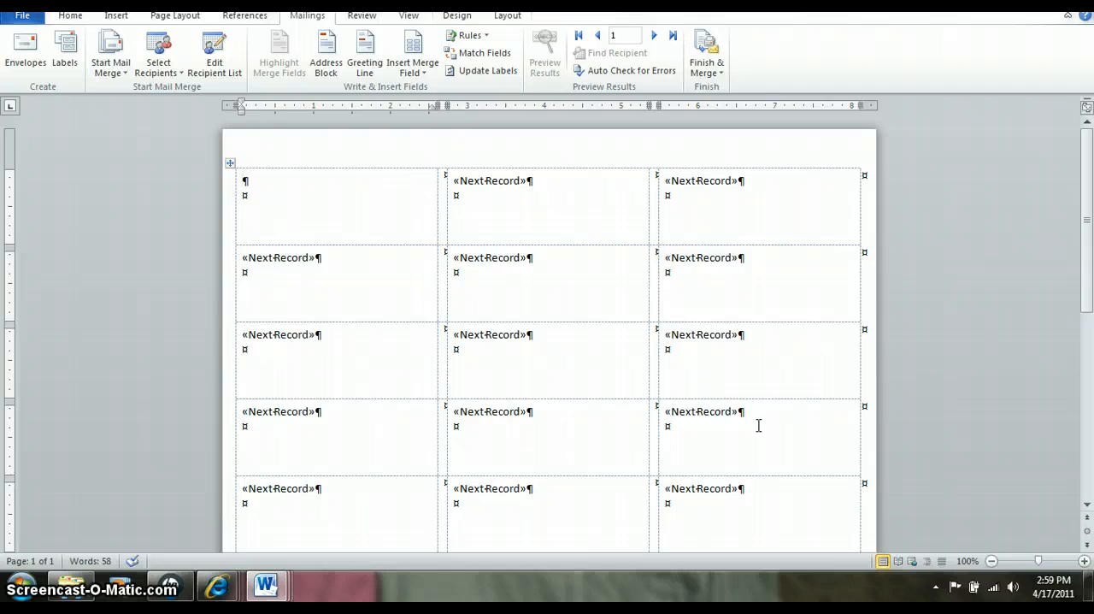
- Insert an address block in the Mr. Joshua Randall Jr. format into the first label and copy it to all labels
{"action": "left_click", "coordinate": [761, 414]}
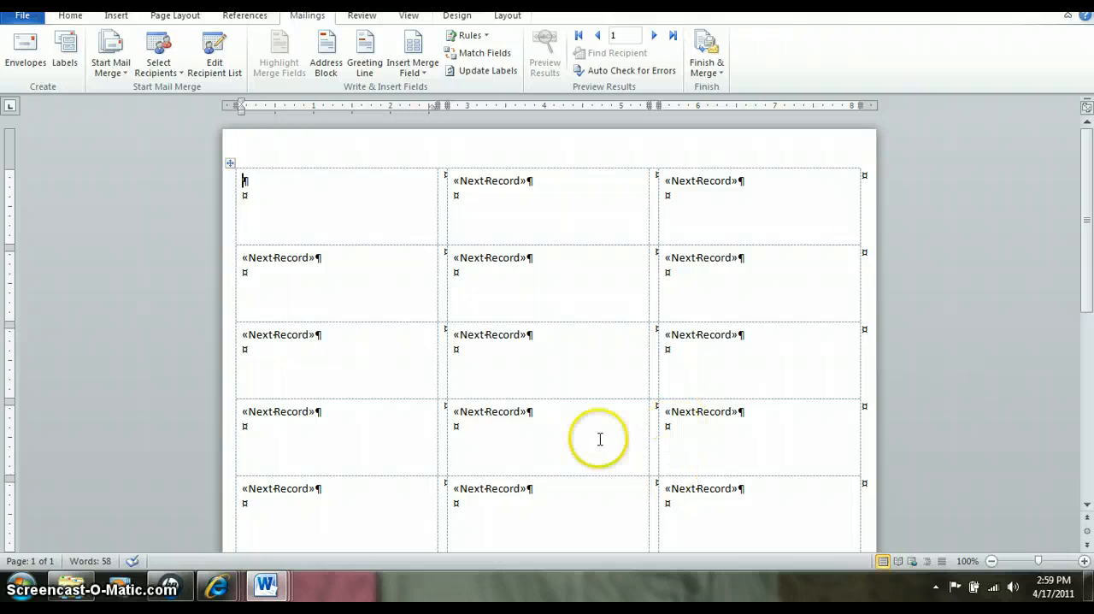
{"action": "left_click", "coordinate": [326, 62]}
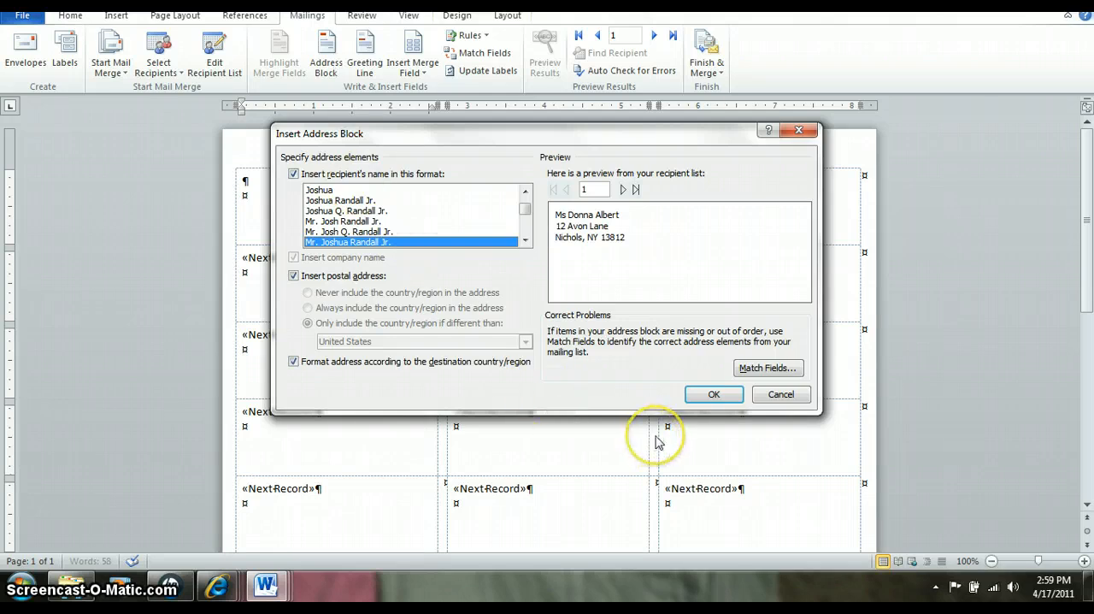
{"action": "left_click", "coordinate": [714, 394]}
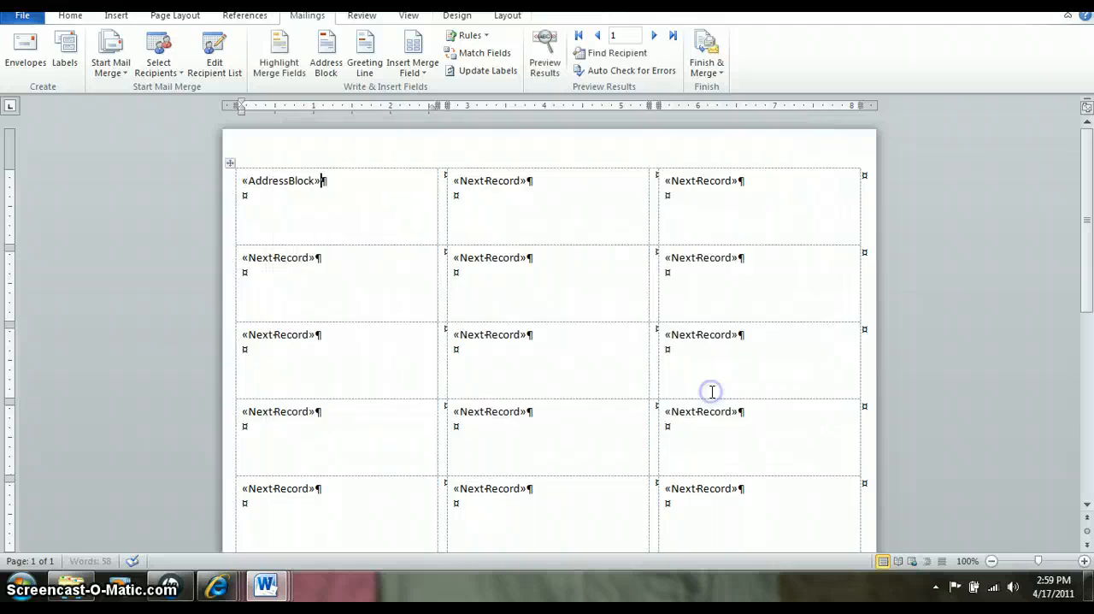
{"action": "left_click", "coordinate": [500, 71]}
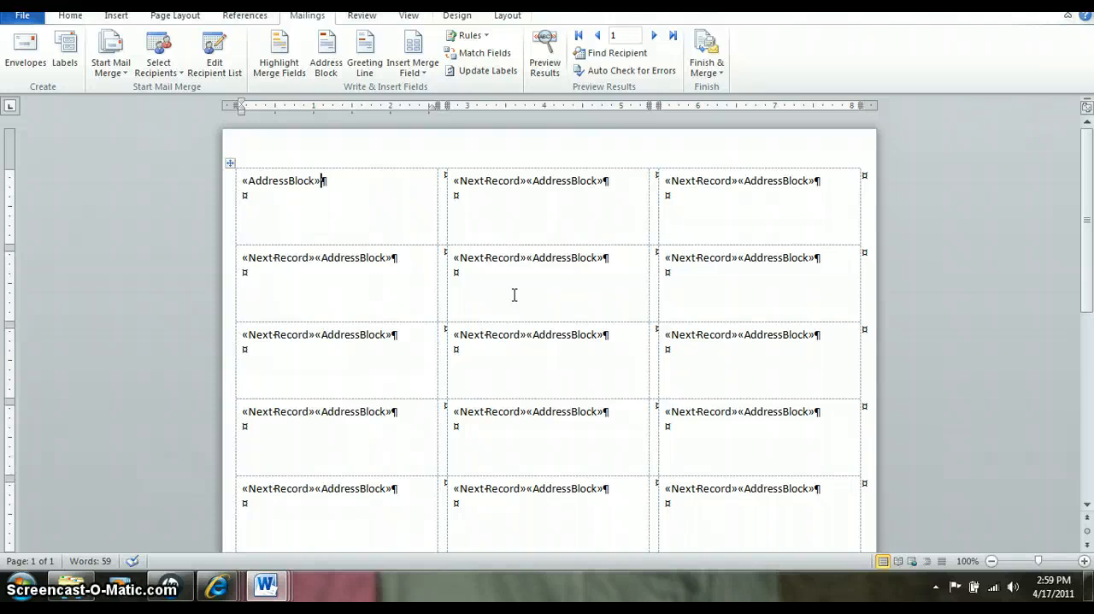
- Preview the label addresses, return to the fields, and merge all records into a new document
{"action": "left_click", "coordinate": [545, 75]}
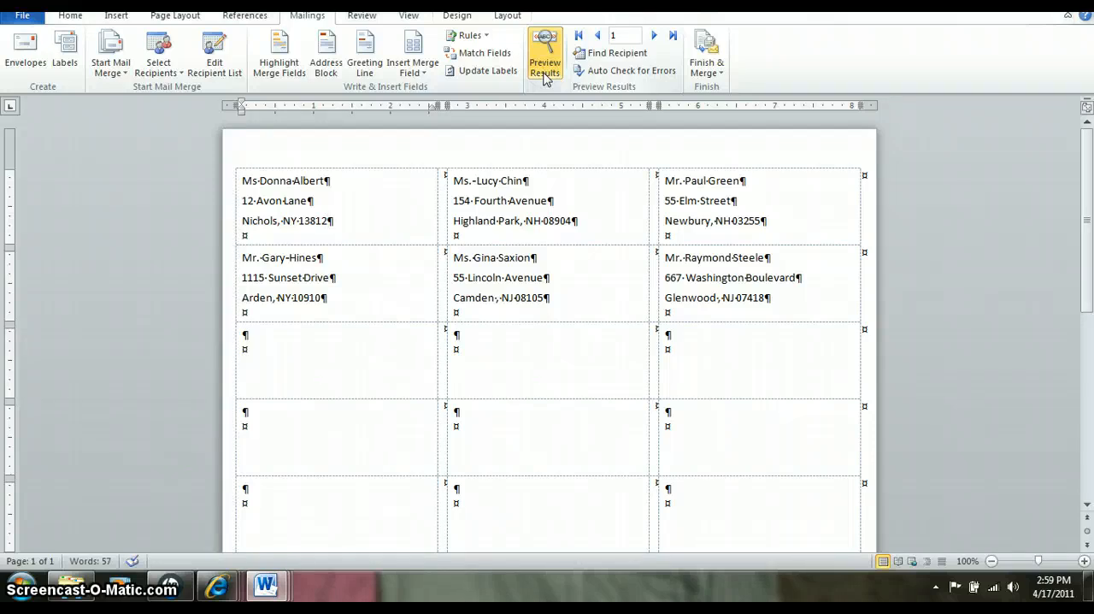
{"action": "left_click", "coordinate": [545, 75]}
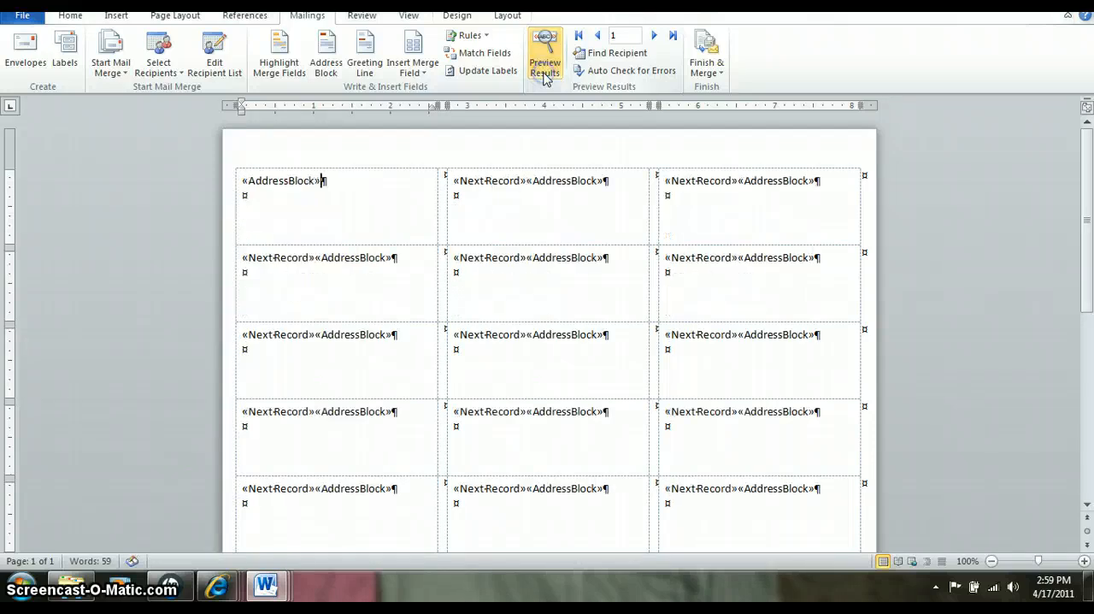
{"action": "left_click", "coordinate": [705, 66]}
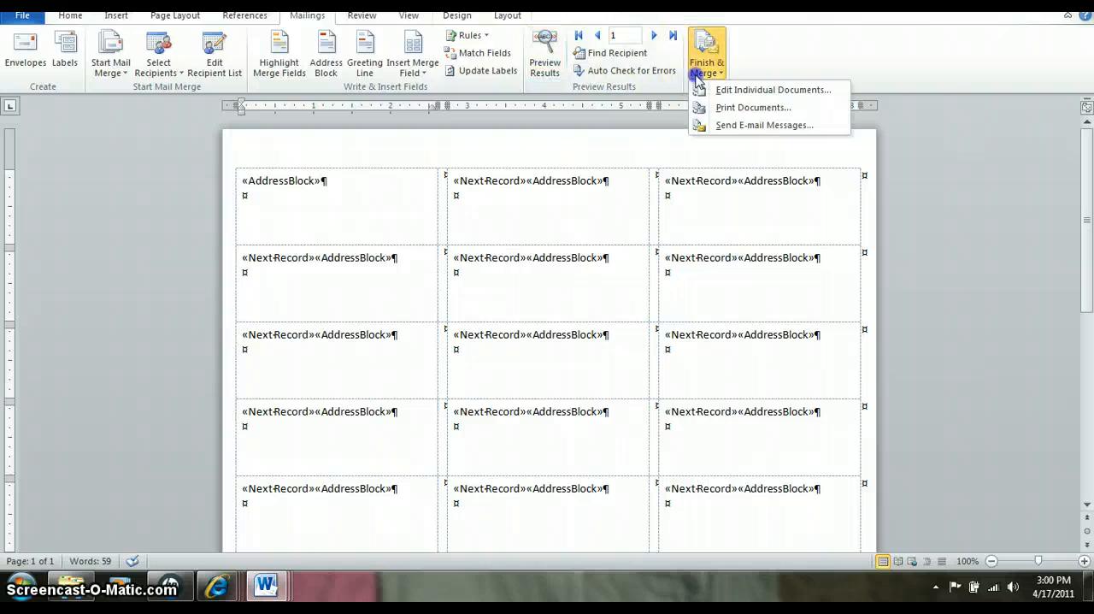
{"action": "left_click", "coordinate": [711, 90]}
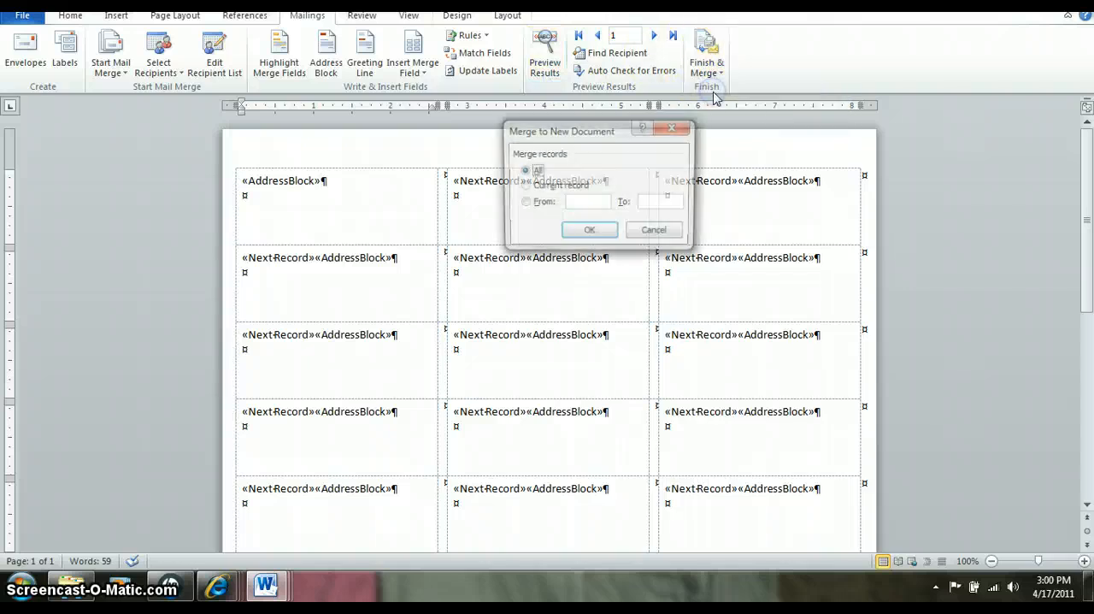
{"action": "left_click", "coordinate": [582, 233]}
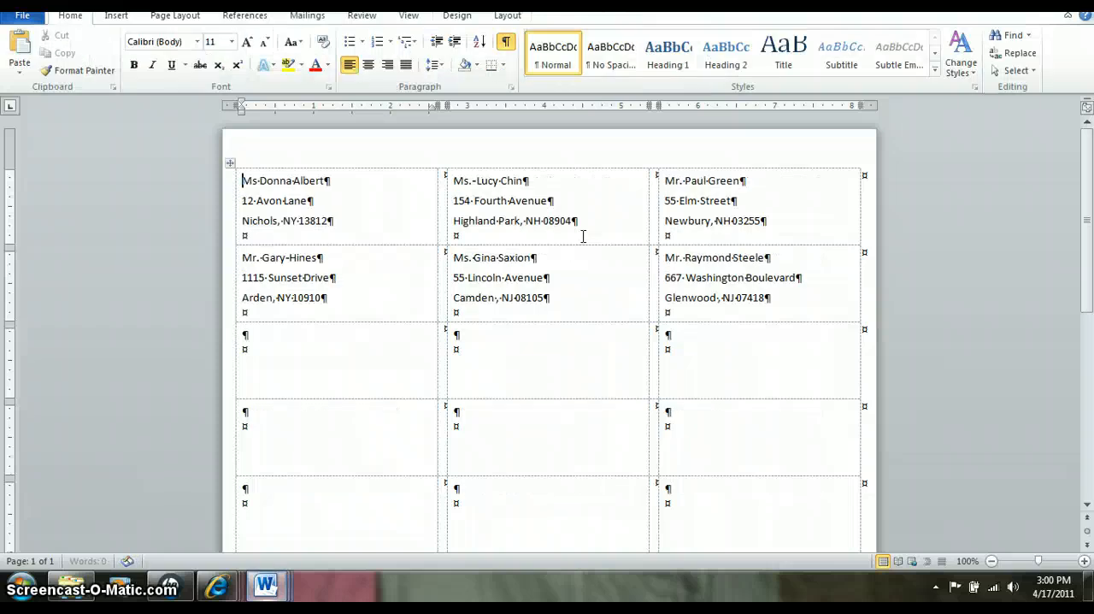
- Save the merged labels document as the Word document (xx)u6-1labels in the Unit 6 folder
{"action": "left_click", "coordinate": [23, 17]}
{"action": "key", "text": "Escape"}
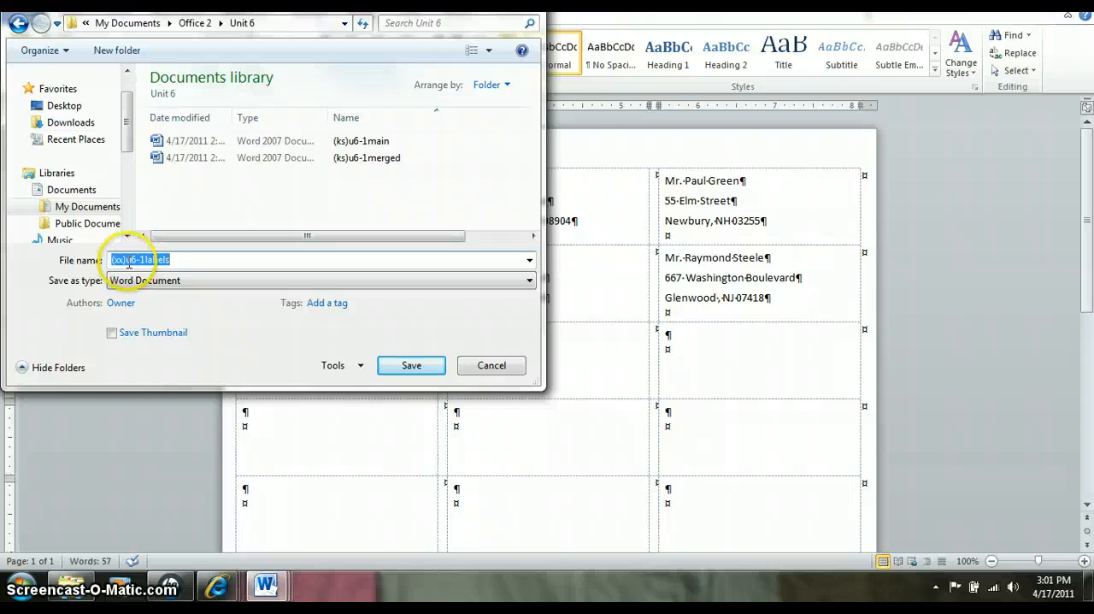
{"action": "left_click", "coordinate": [410, 369]}
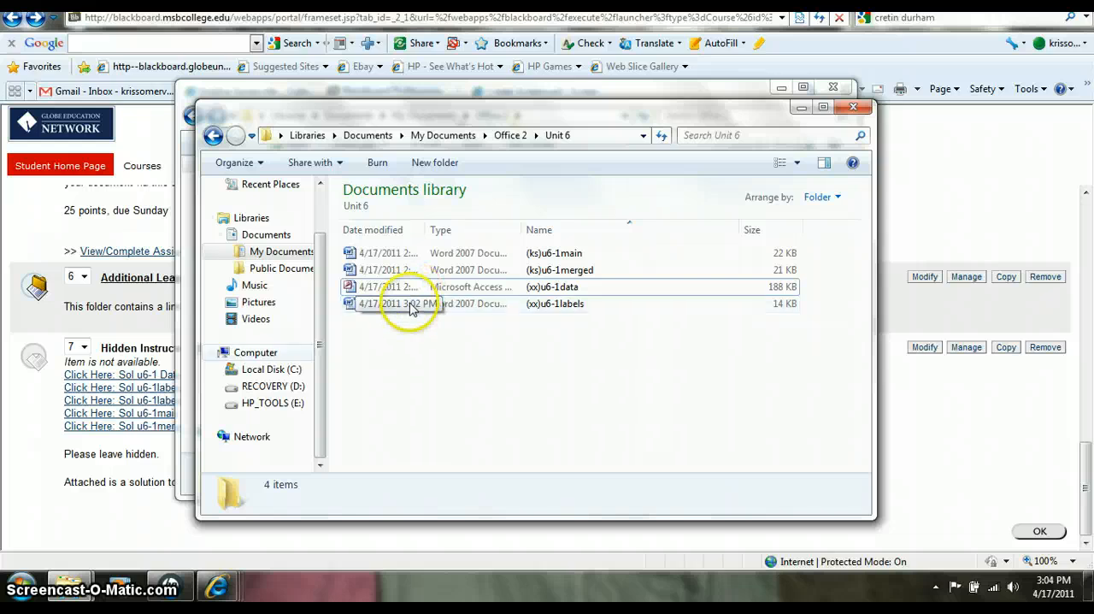
- Switch to the Blackboard course page and open the Unit 3 Assignment submission form at its Assignment Materials section
{"action": "left_click", "coordinate": [31, 490]}
{"action": "scroll", "coordinate": [354, 214], "scroll_direction": "up", "scroll_amount": 3}
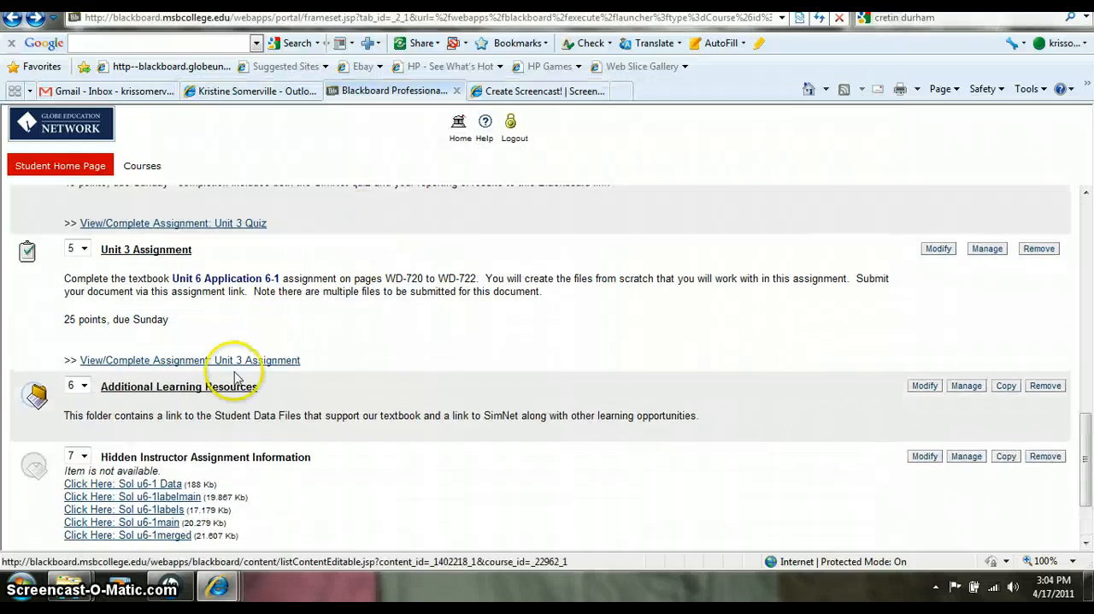
{"action": "left_click", "coordinate": [226, 361]}
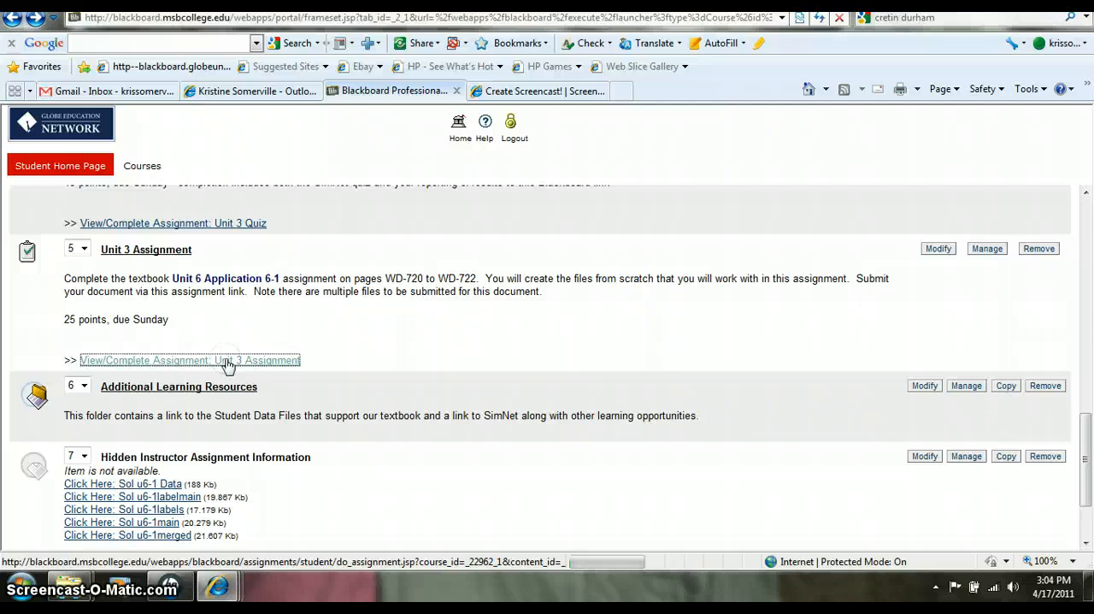
{"action": "scroll", "coordinate": [513, 274], "scroll_direction": "down", "scroll_amount": 3}
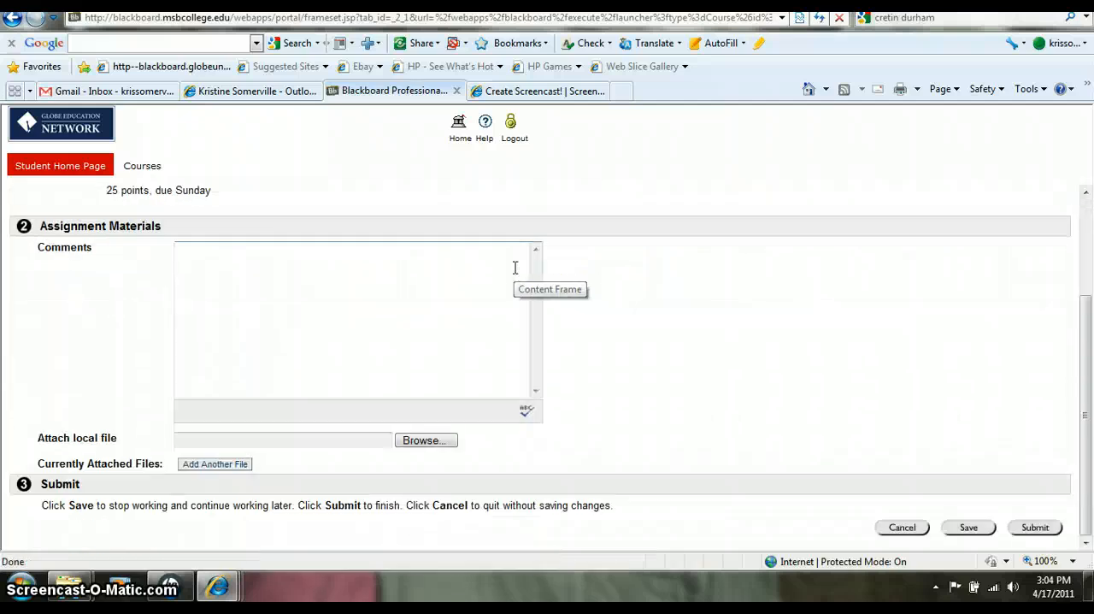
- Browse the Documents library for a local file to attach to the assignment, and close the file chooser without selecting one
{"action": "left_click", "coordinate": [427, 439]}
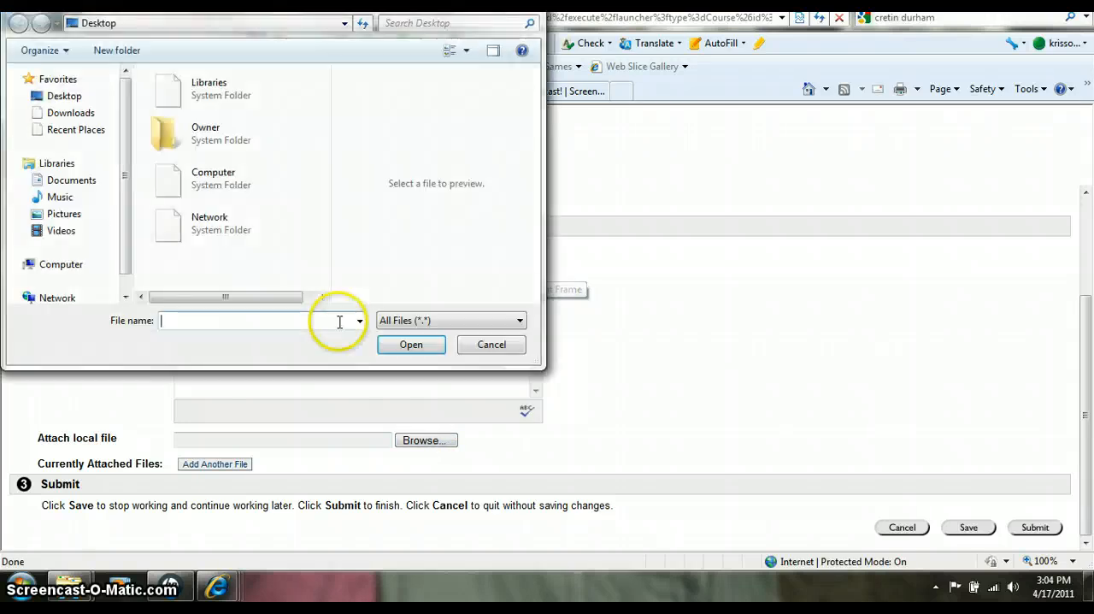
{"action": "left_click", "coordinate": [74, 180]}
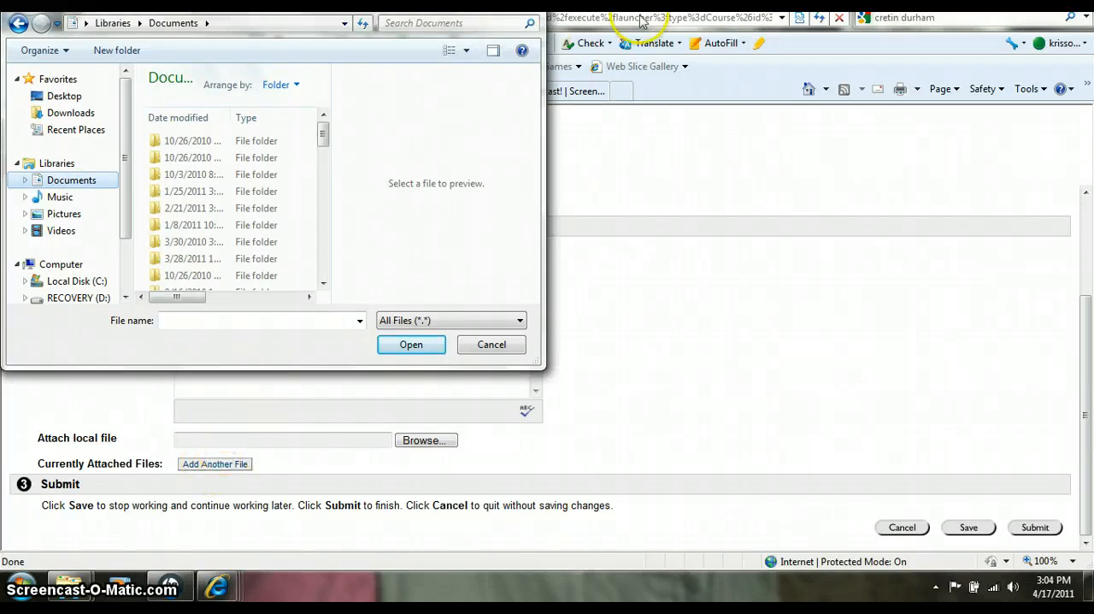
{"action": "key", "text": "Escape"}
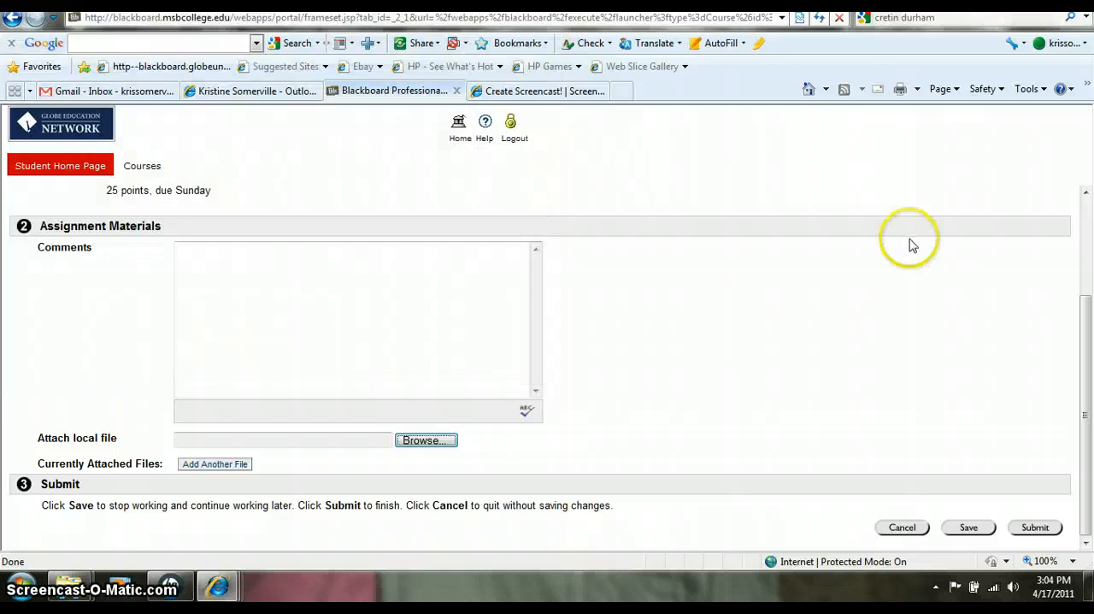